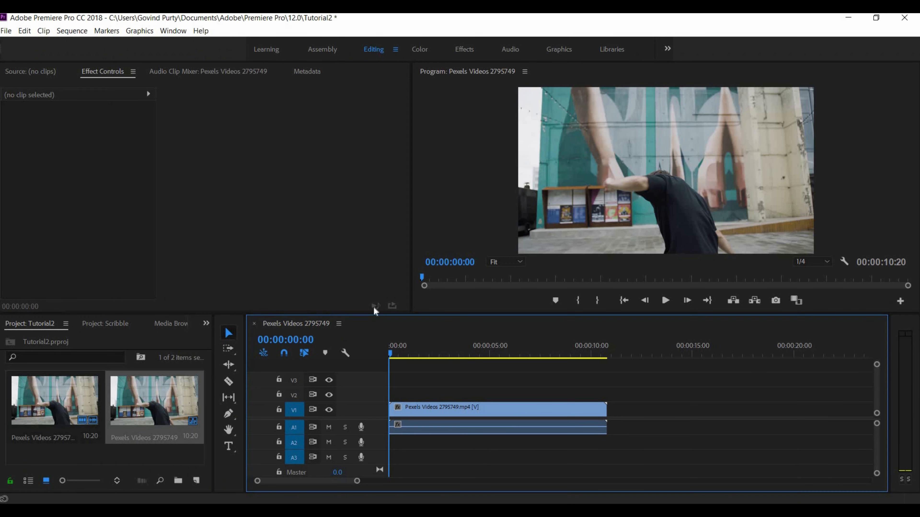
Create a legacy title named Title 01 with a 3840 px width, 25.00 fps timebase and square pixels
left_click_drag(392, 351, 416, 351)
left_click_drag(483, 366, 442, 389)
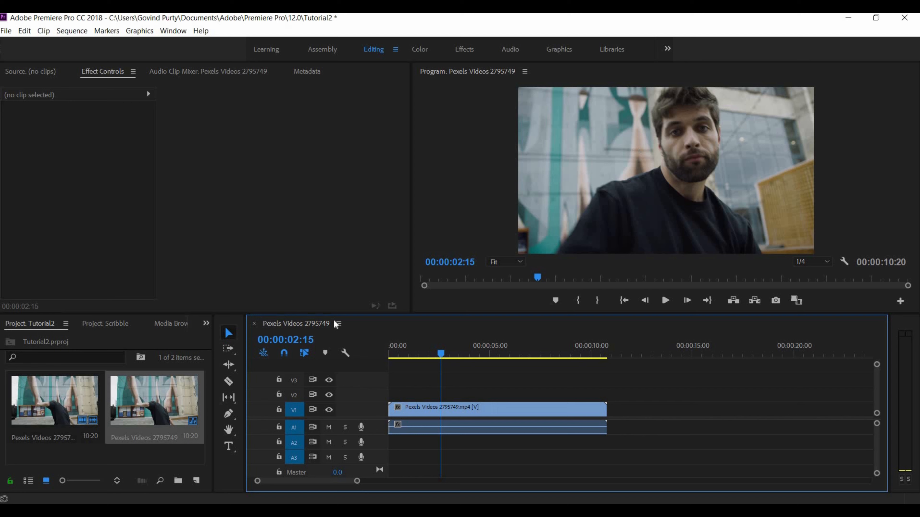
left_click_drag(438, 354, 411, 384)
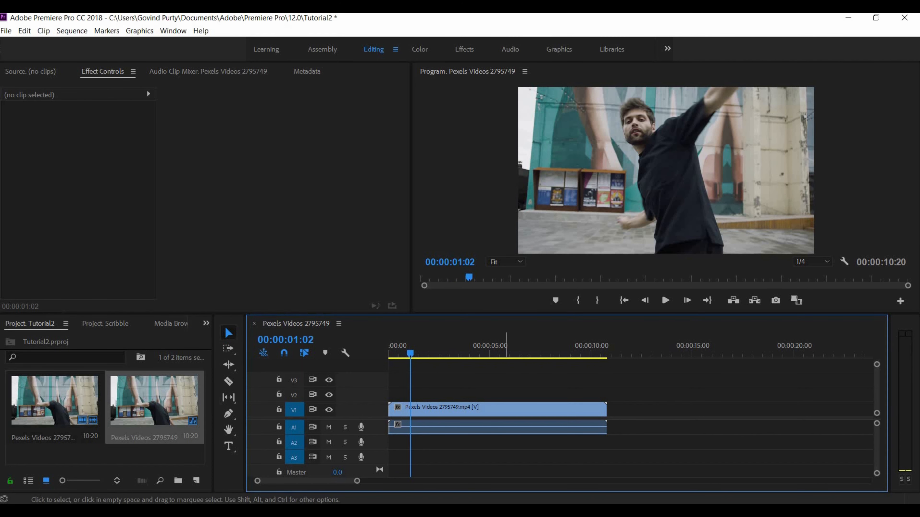
left_click(13, 35)
mouse_move(137, 40)
left_click(5, 33)
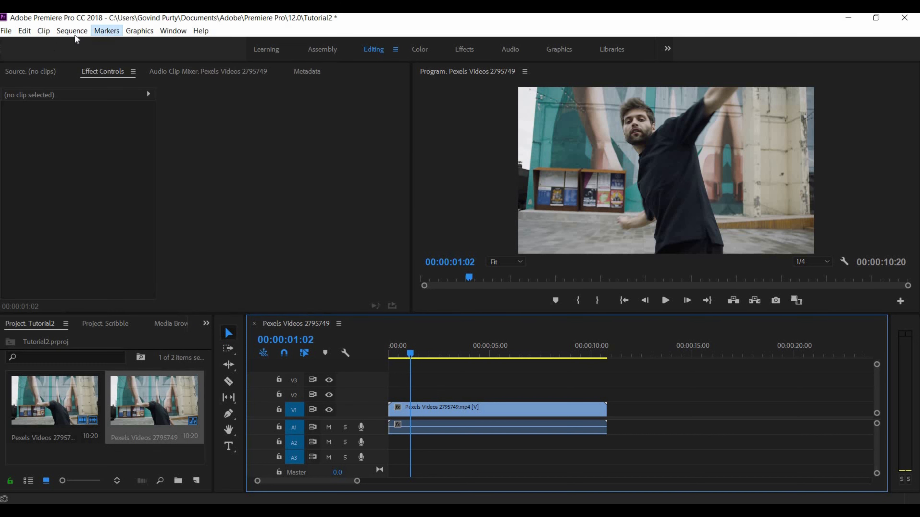
left_click(6, 32)
mouse_move(136, 43)
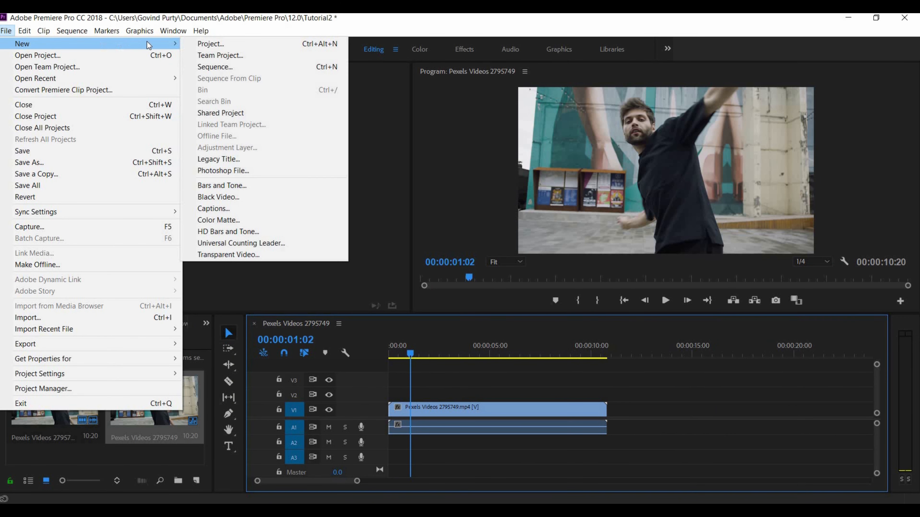
left_click(227, 162)
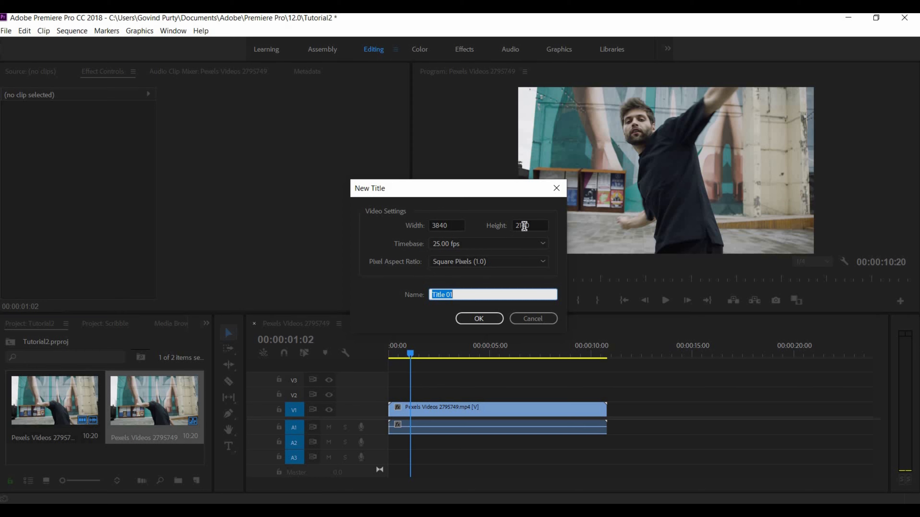
left_click(479, 319)
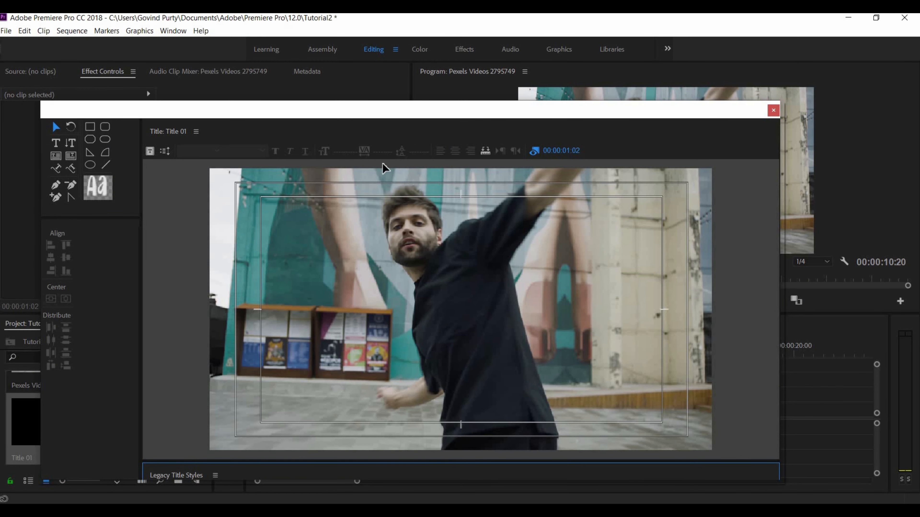
Close the title editor, move the playhead to 00:00:02:09 and reopen Title 01 over the close-up of the man's face
left_click(773, 113)
left_click(427, 356)
left_click(436, 362)
double_click(27, 433)
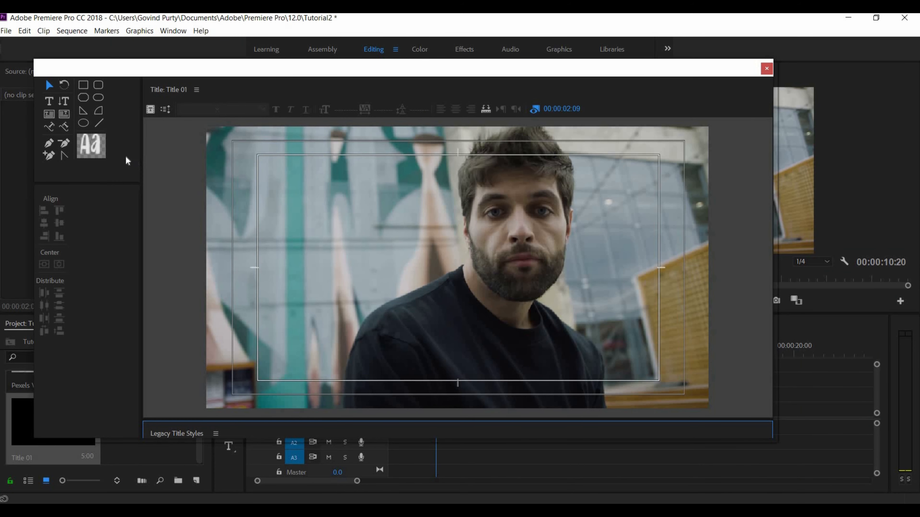
Draw two crossing strokes with the Pen tool as an X over the man's eye nearer the mural, and select both strokes
left_click(50, 143)
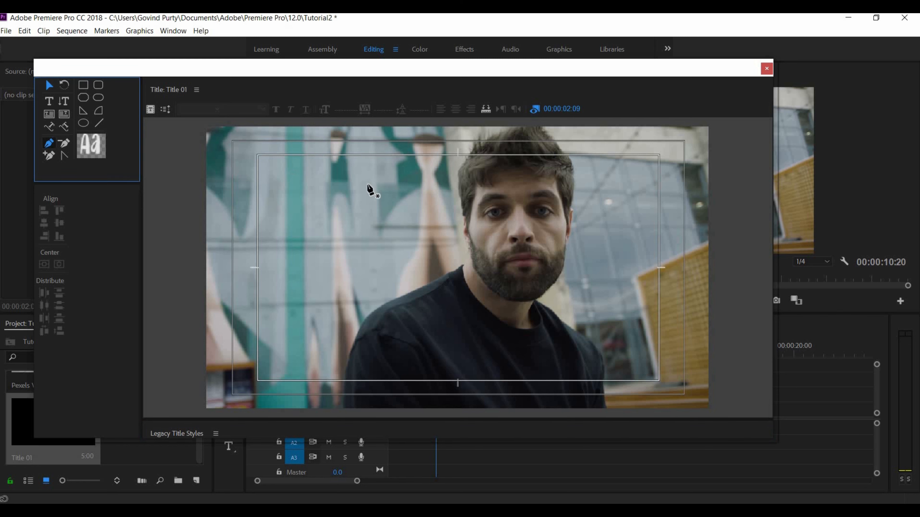
left_click(468, 192)
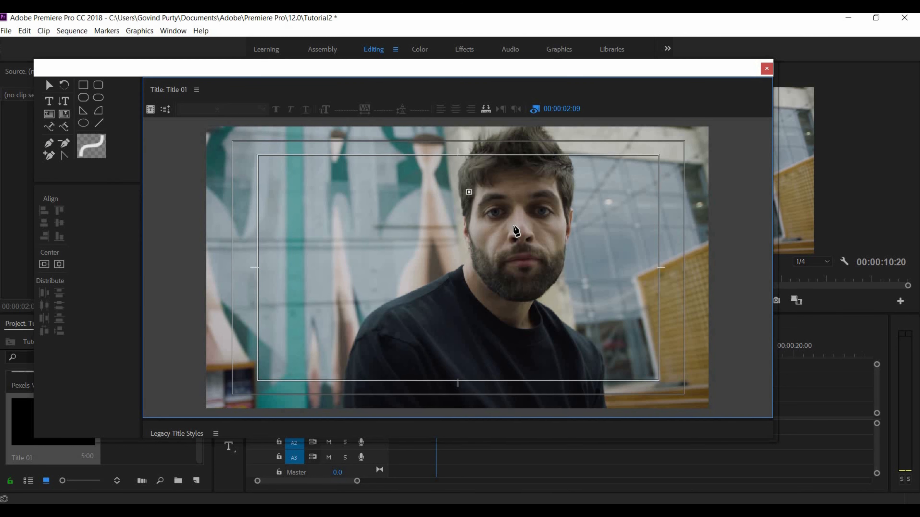
left_click(513, 226)
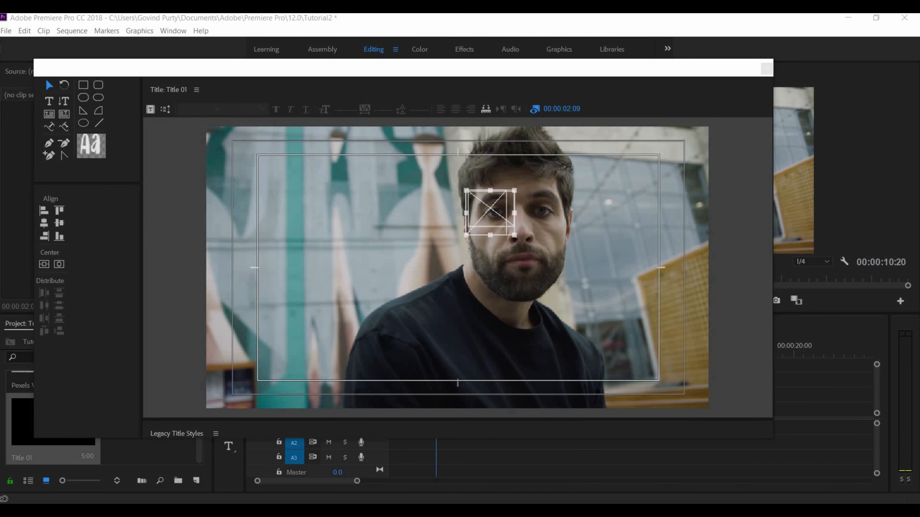
left_click(417, 232)
key("ctrl+a")
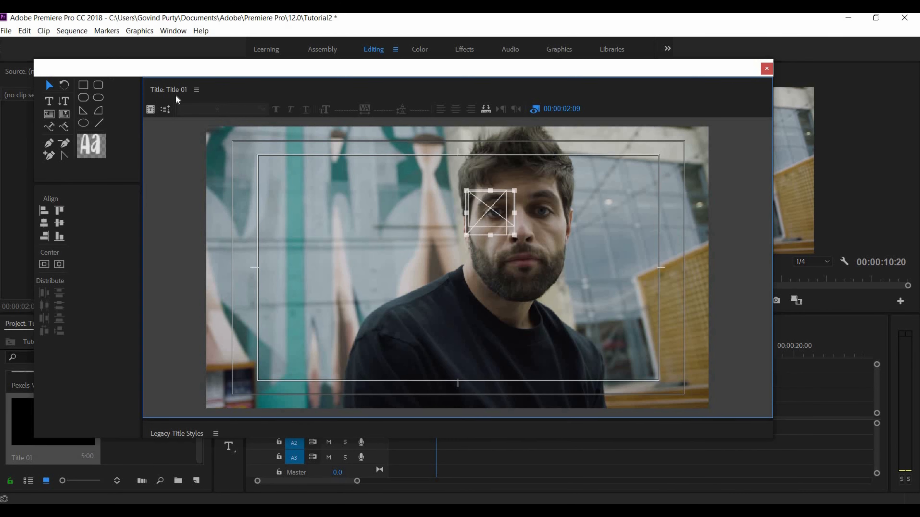
Show the Legacy Title Properties and set the line width of the X strokes to 35
left_click(197, 90)
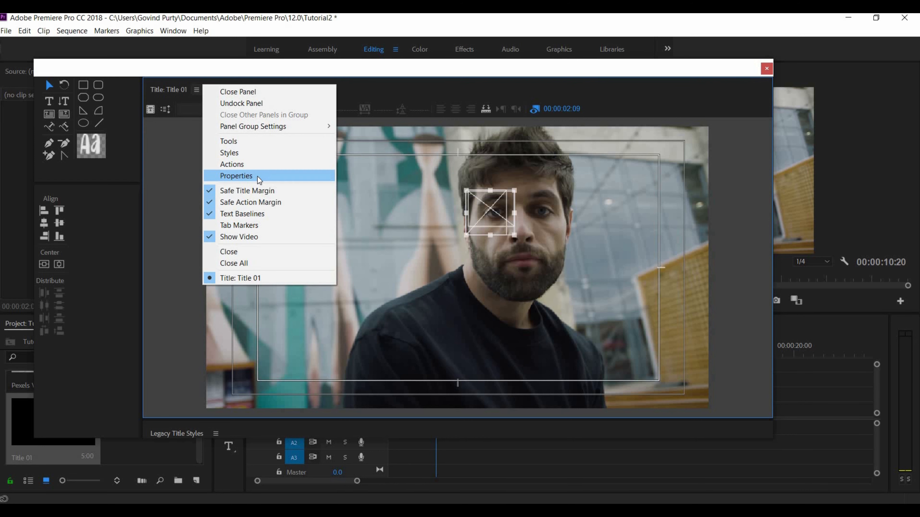
left_click(258, 176)
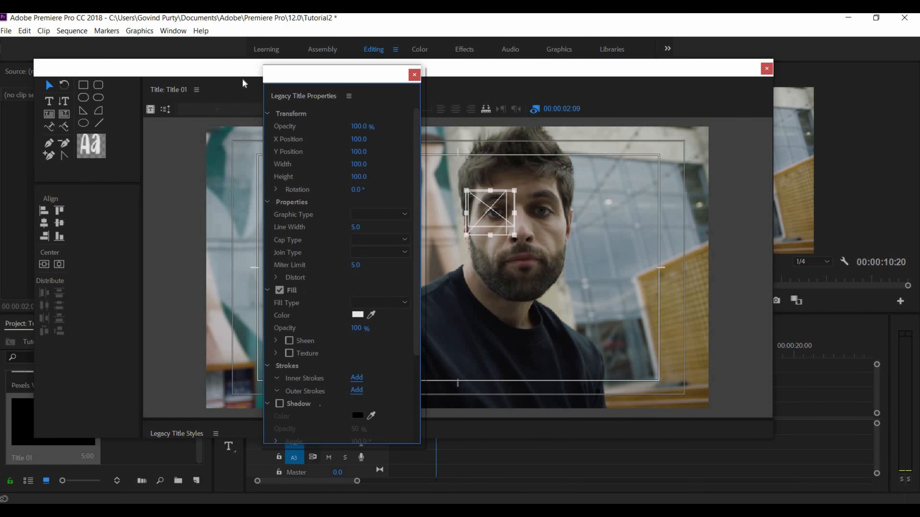
left_click_drag(344, 74, 243, 85)
left_click(278, 248)
left_click(285, 274)
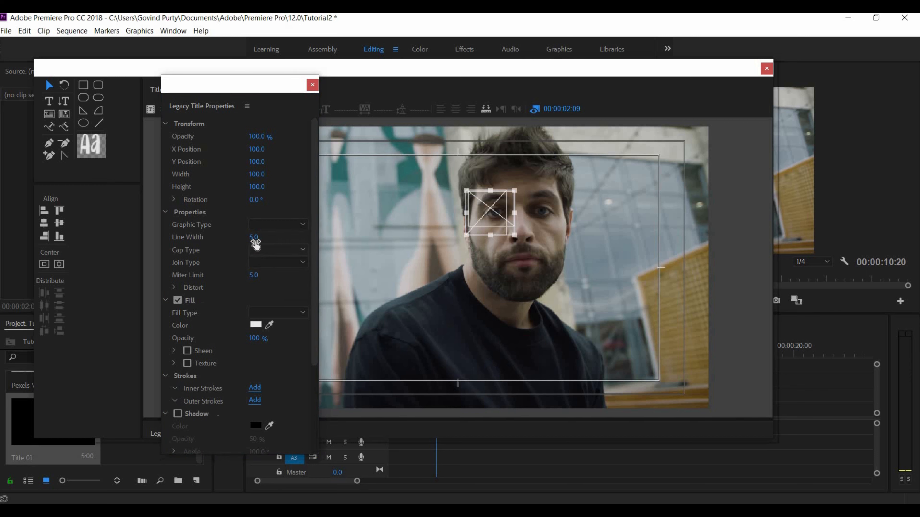
left_click(258, 234)
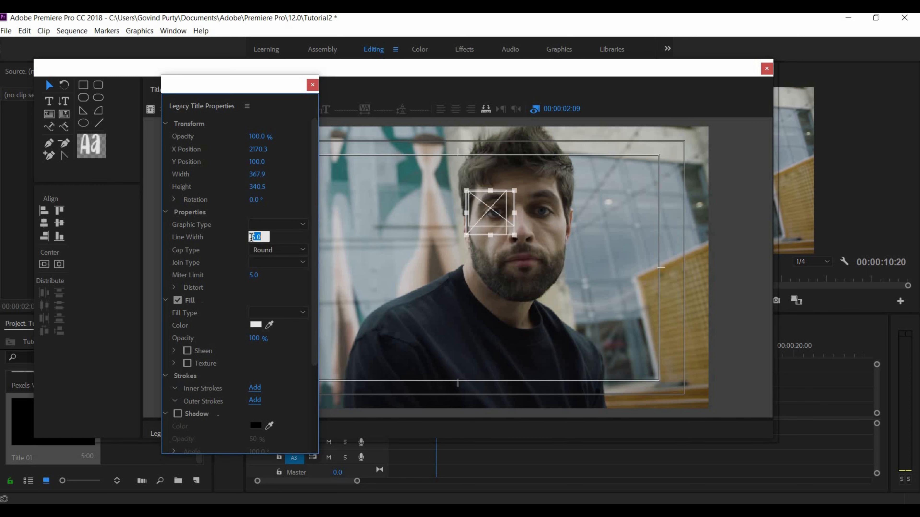
type("35")
key("Return")
Set the fill color of the X strokes to bright red and close the title editor
left_click(256, 325)
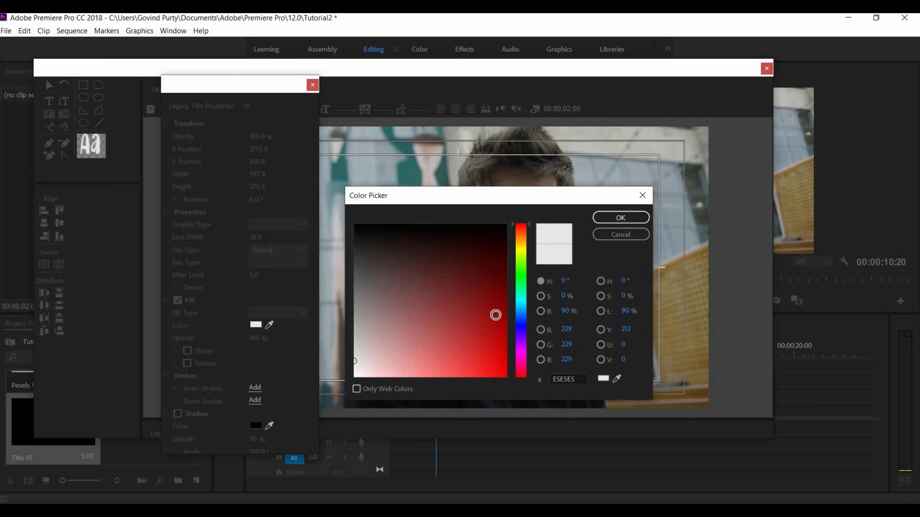
left_click_drag(498, 366, 502, 370)
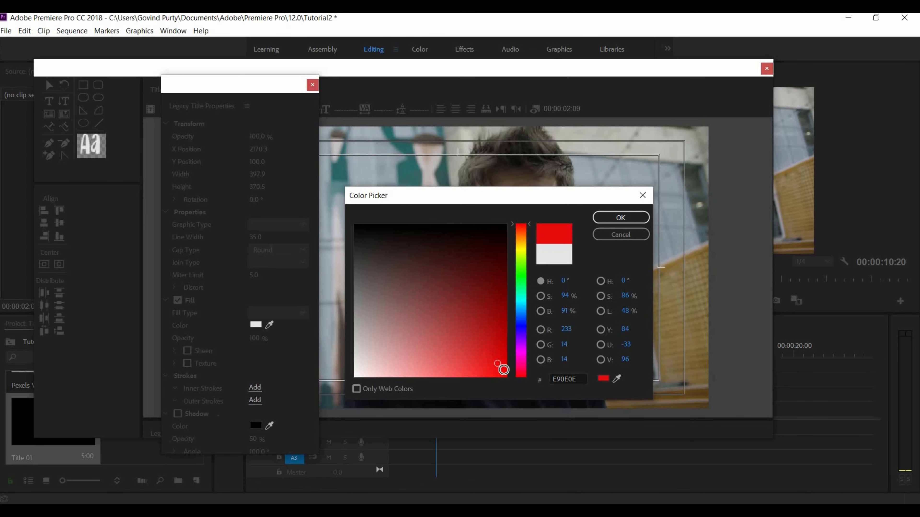
left_click(610, 218)
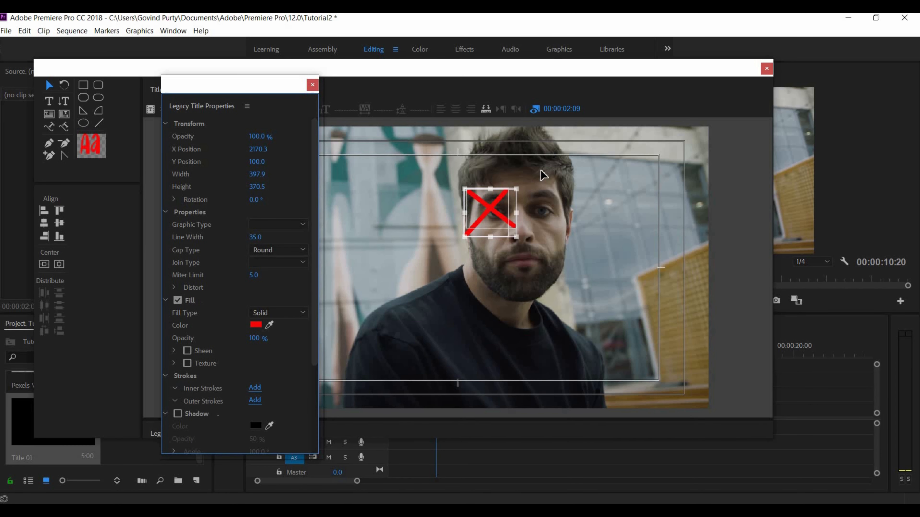
left_click(519, 178)
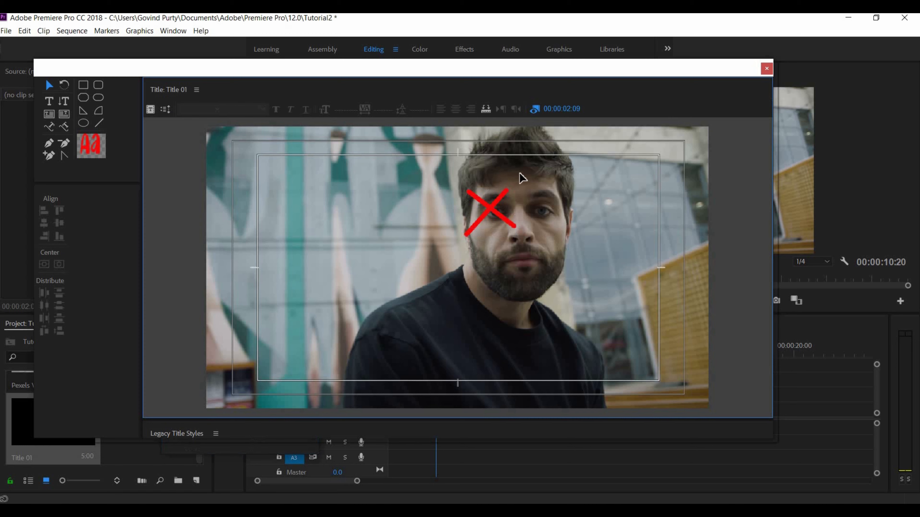
left_click(767, 68)
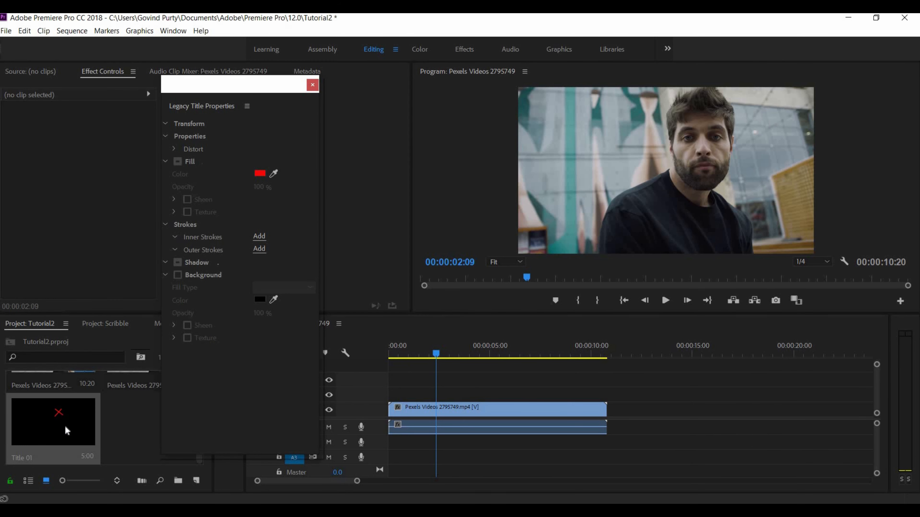
Place Title 01 on track V2 above the video clip, starting at 00:00:01:24
left_click_drag(67, 429, 439, 354)
key("j")
left_click_drag(422, 377, 445, 398)
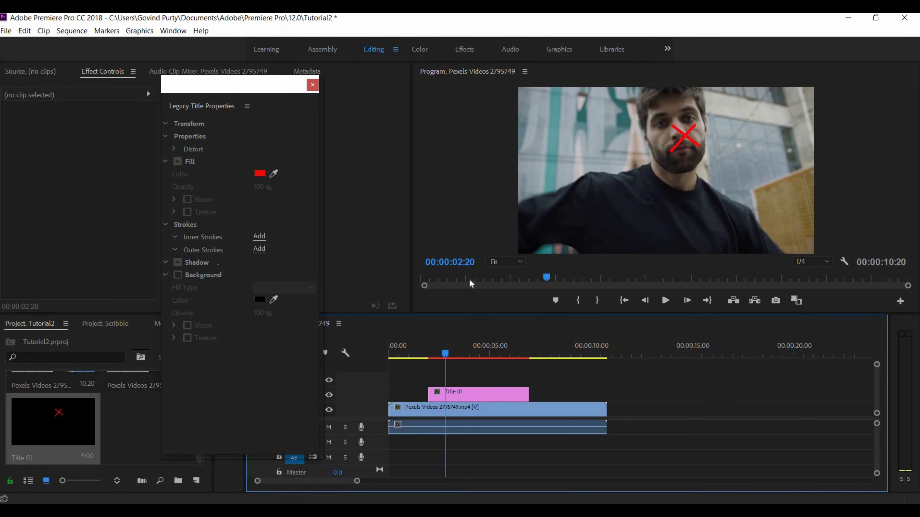
Scrub through the Title 01 clip to check the red X's position against the man's moving face
left_click(455, 356)
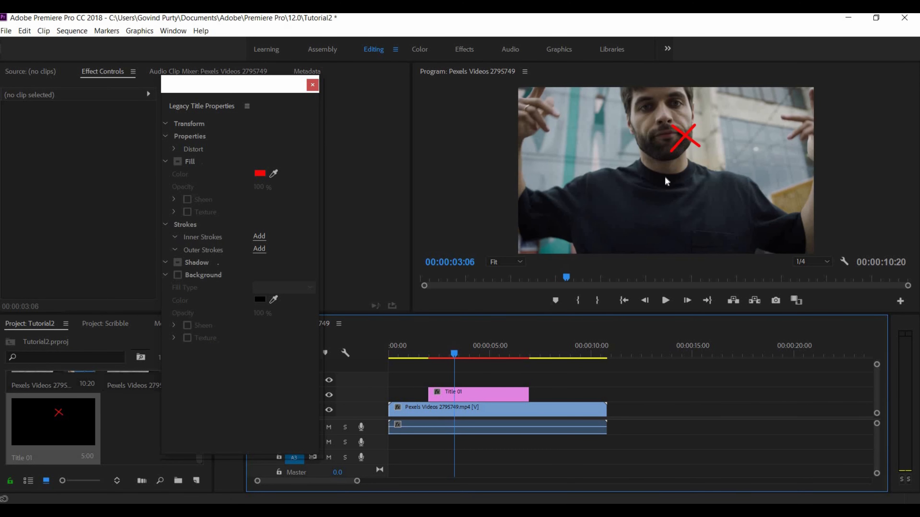
key("Right")
key("Right")
key("Right")
key("Right")
key("Right")
key("Right")
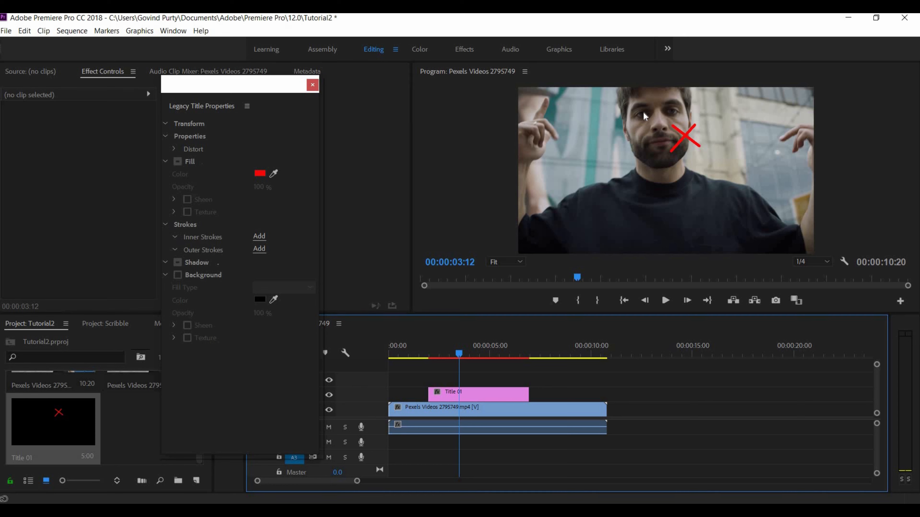
left_click(463, 356)
left_click_drag(476, 354, 424, 358)
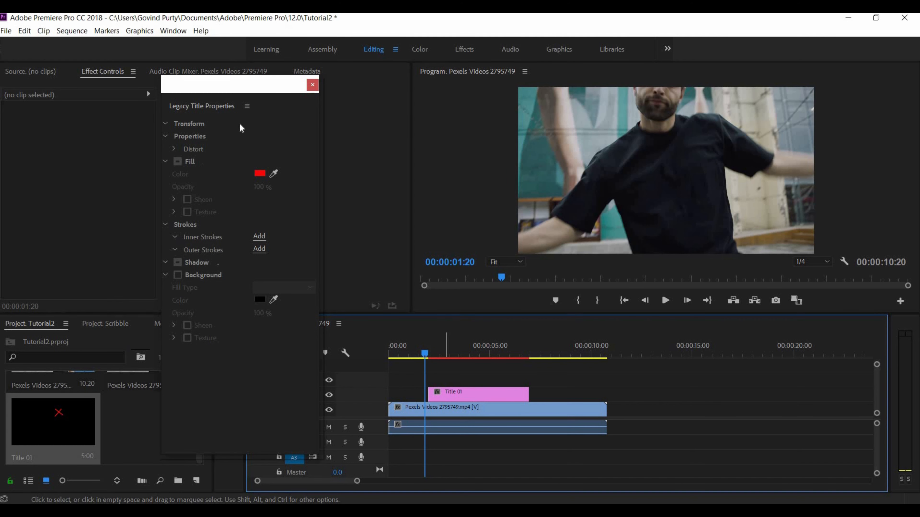
Close the Legacy Title Properties, search the effects for "cir" and apply the Circle effect to the Title 01 clip
left_click(312, 86)
left_click(313, 86)
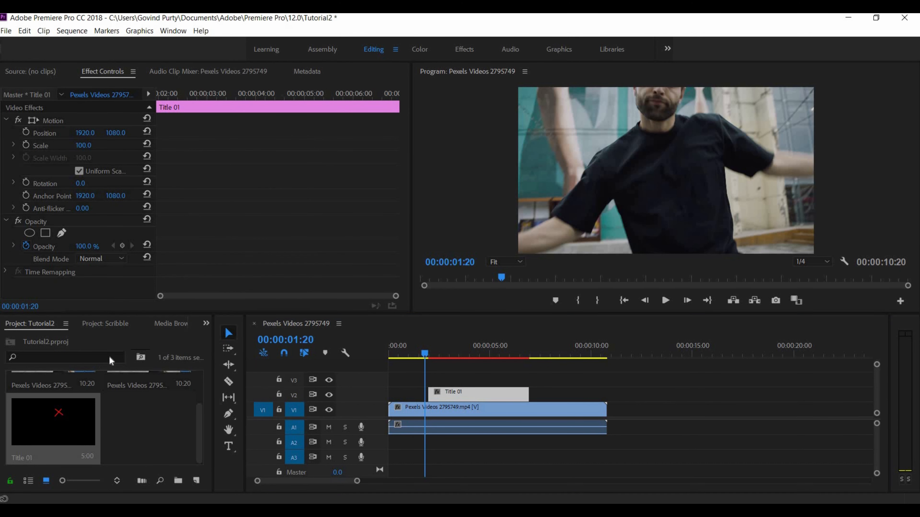
left_click(206, 322)
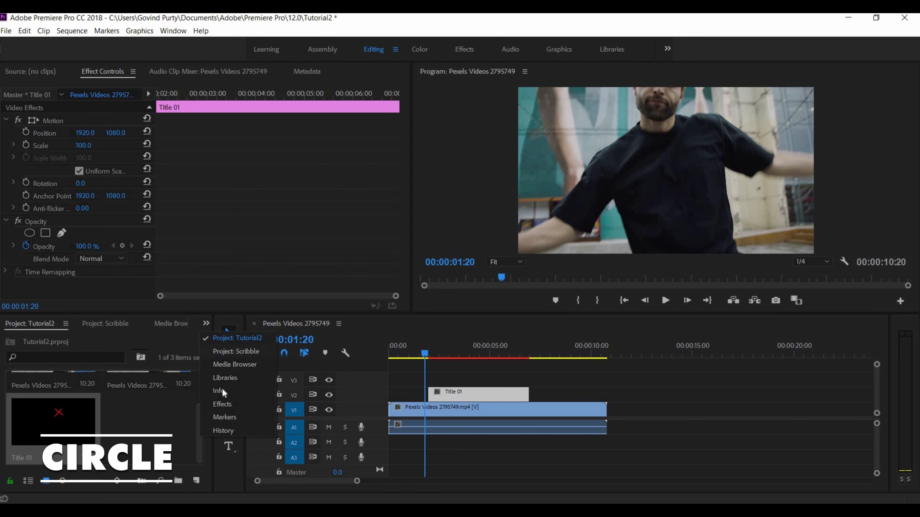
left_click(227, 404)
left_click(30, 339)
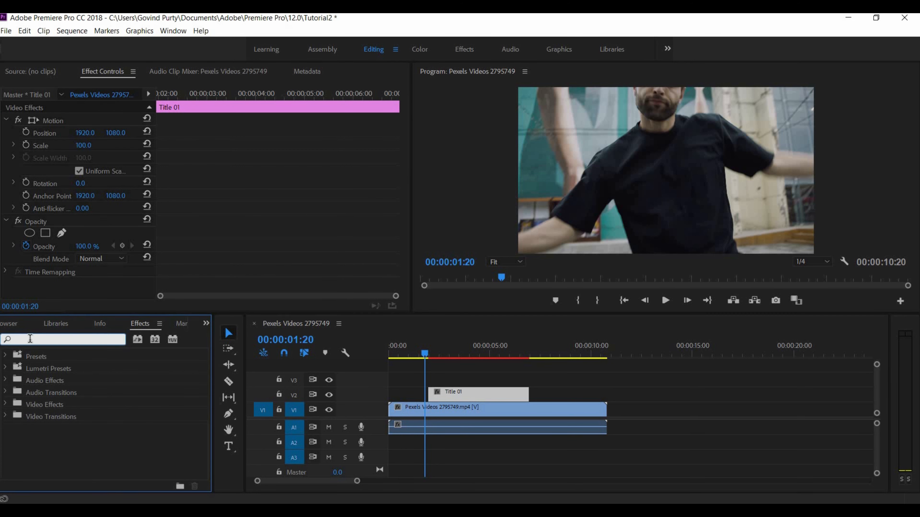
type("cicle")
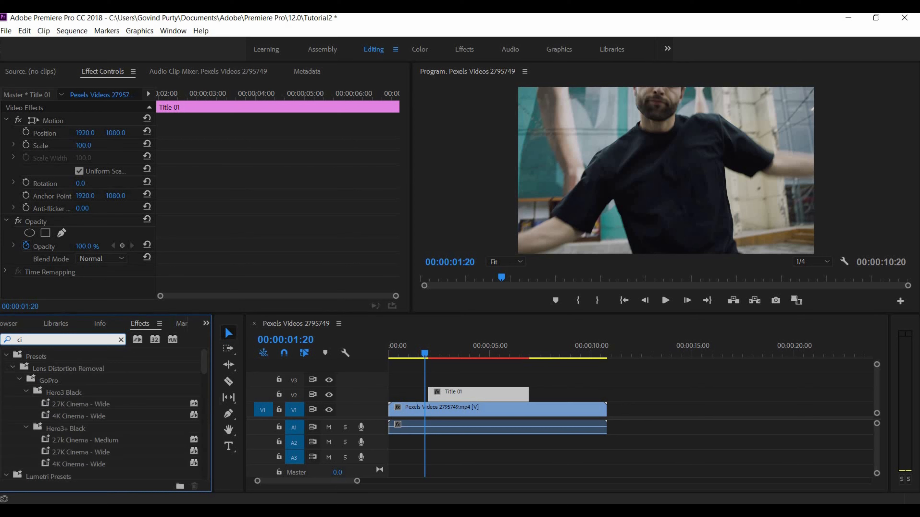
key("BackSpace")
type("r")
left_click_drag(47, 428, 49, 280)
scroll(49, 278, "down", 3)
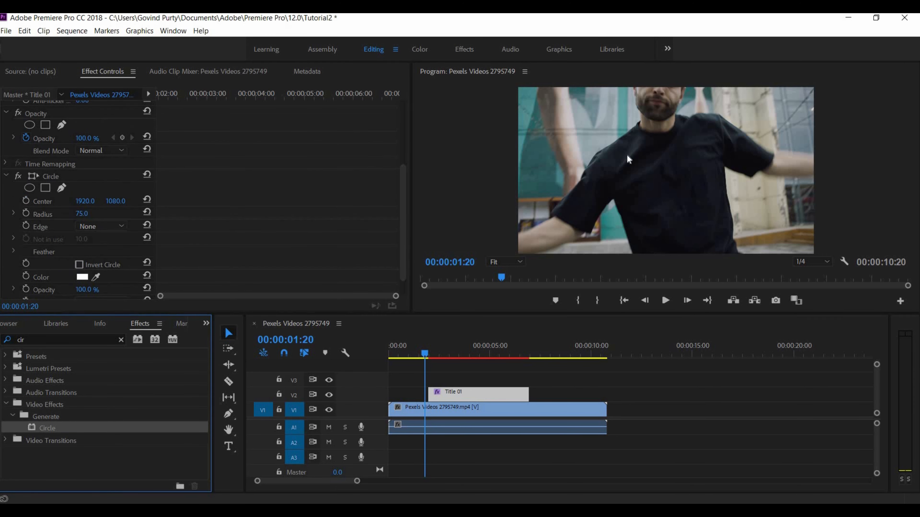
Move the playhead to the start of the Title 01 clip at 00:00:01:24 with the Circle effect's settings in view
left_click(437, 350)
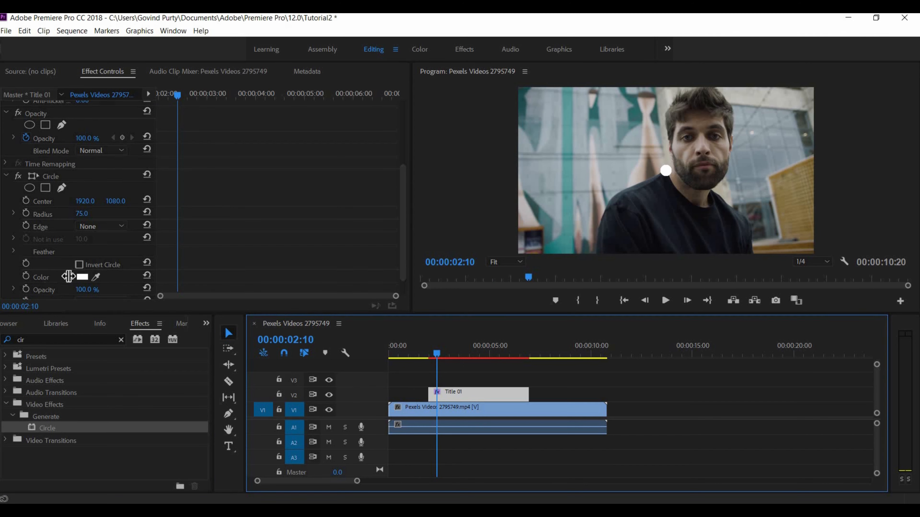
scroll(68, 278, "down", 1)
left_click(101, 280)
left_click(99, 31)
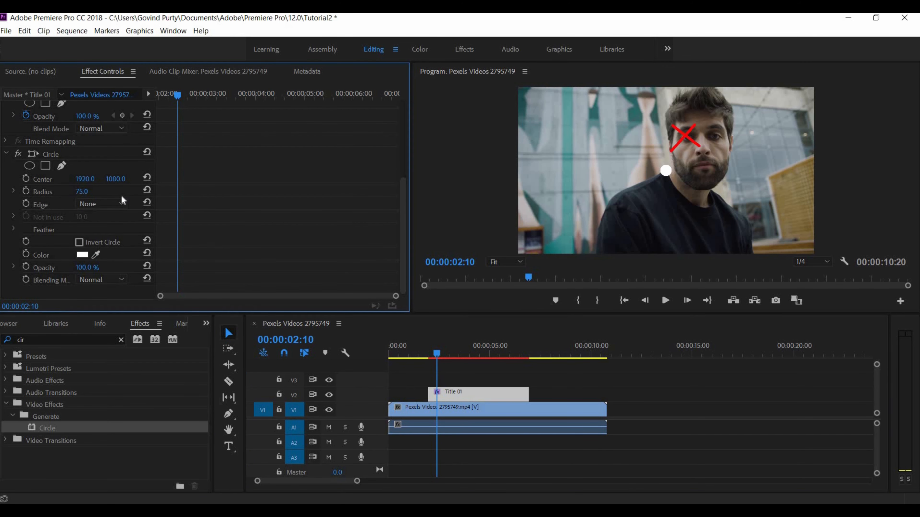
left_click_drag(423, 349, 433, 362)
left_click(158, 94)
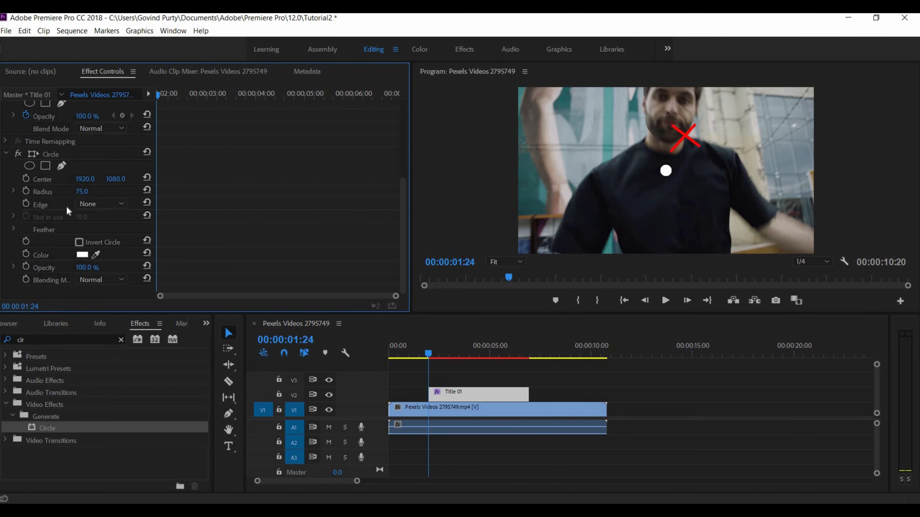
Set the Circle effect's center to 2159.0, 663.0 over the red X and its radius to 0.0
left_click(50, 180)
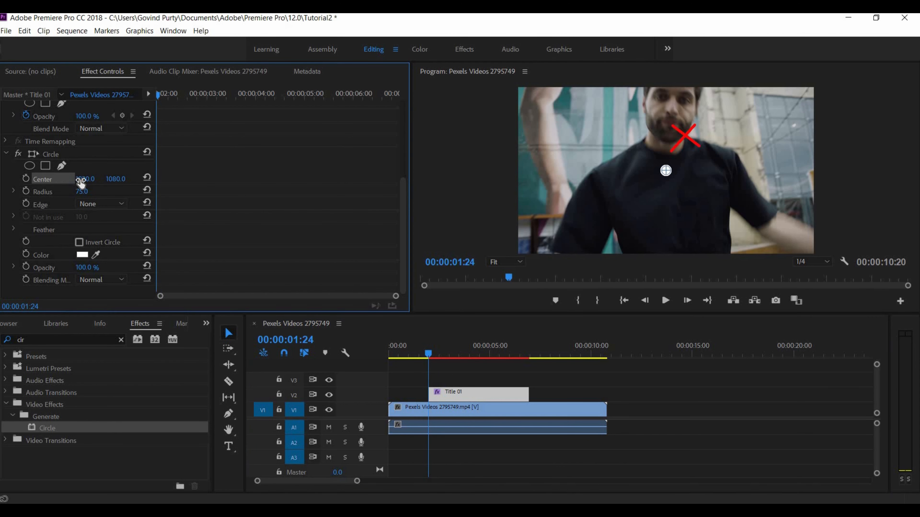
left_click_drag(87, 180, 135, 182)
left_click(92, 189)
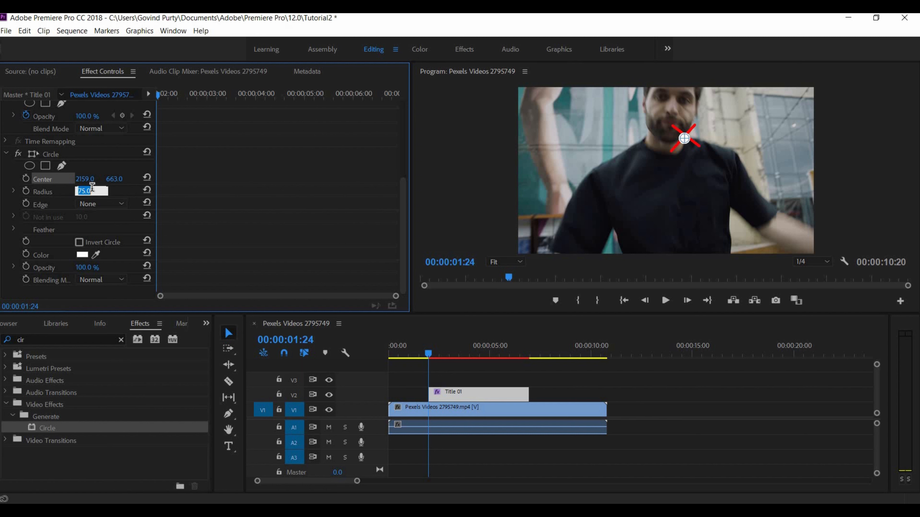
left_click(117, 190)
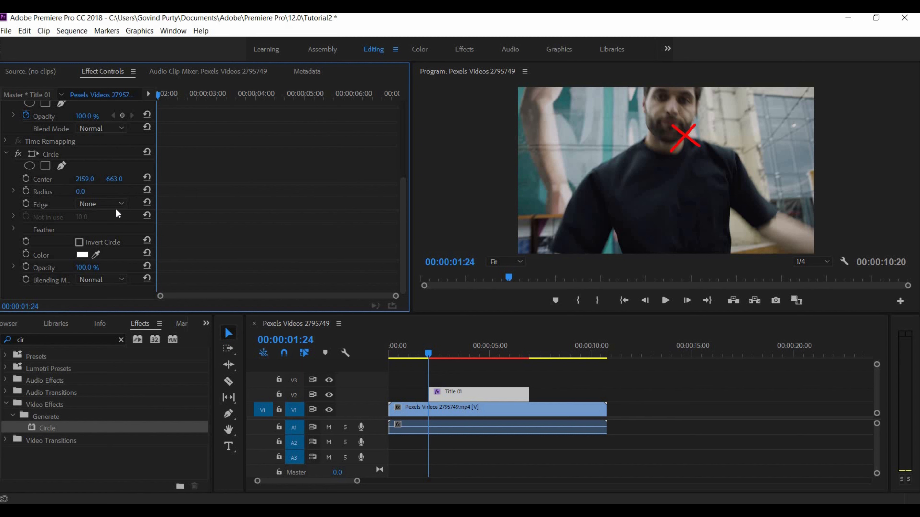
Try Stencil Alpha as the Circle effect's blending mode and return it to Normal
left_click(104, 280)
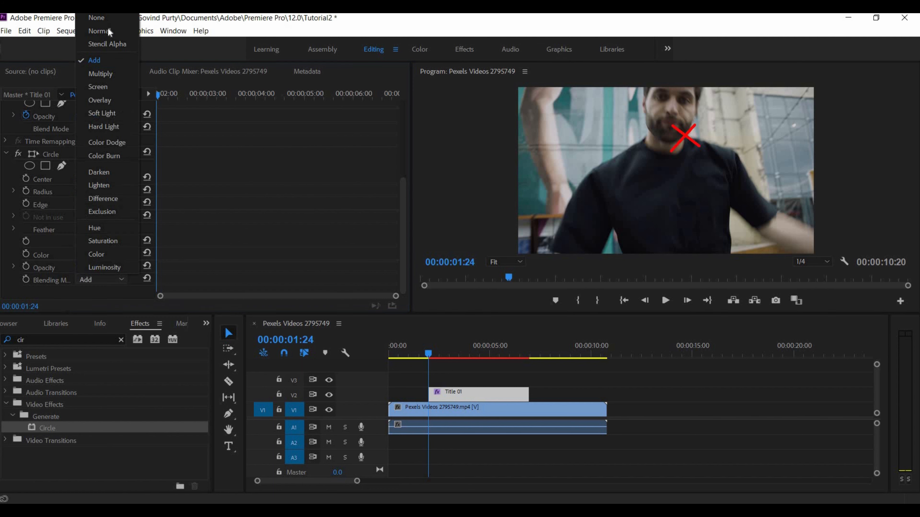
left_click(111, 44)
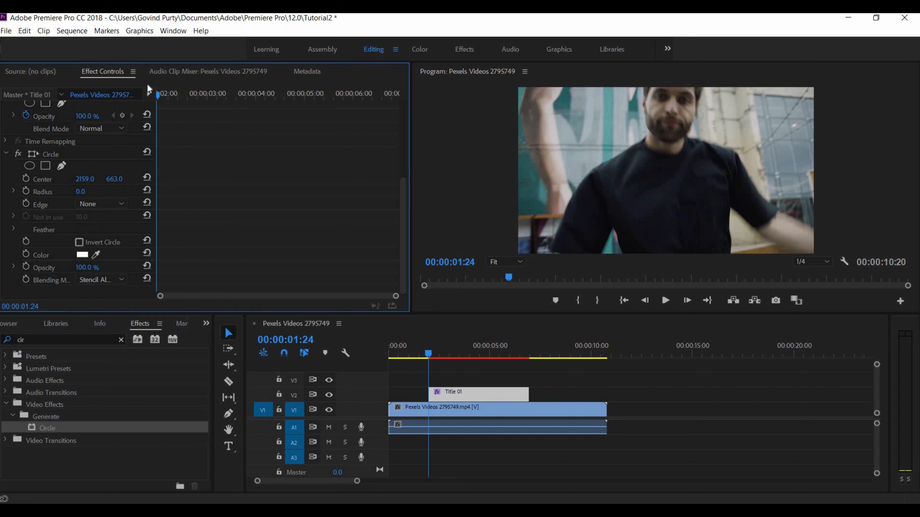
left_click(111, 280)
left_click(111, 30)
Move the playhead to 00:00:02:06 and set the Circle effect's blending mode to Stencil Alpha
left_click_drag(161, 97, 172, 103)
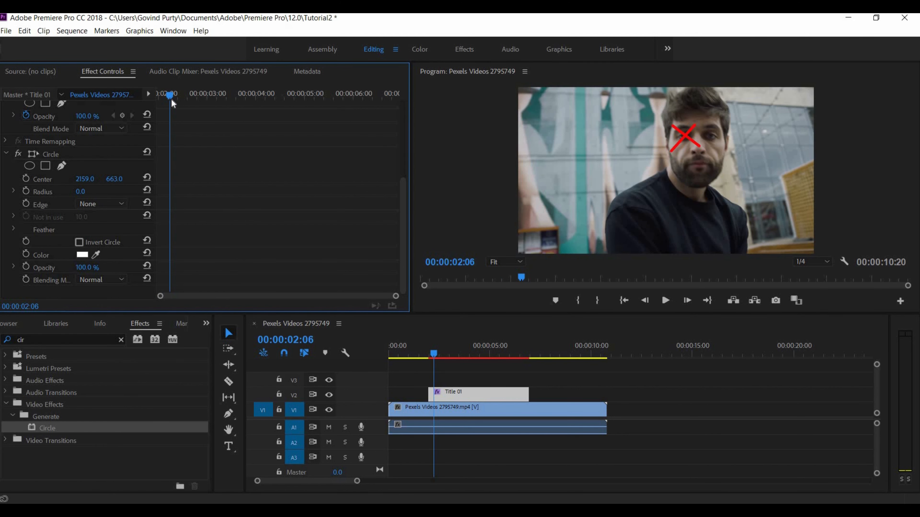
scroll(74, 120, "up", 5)
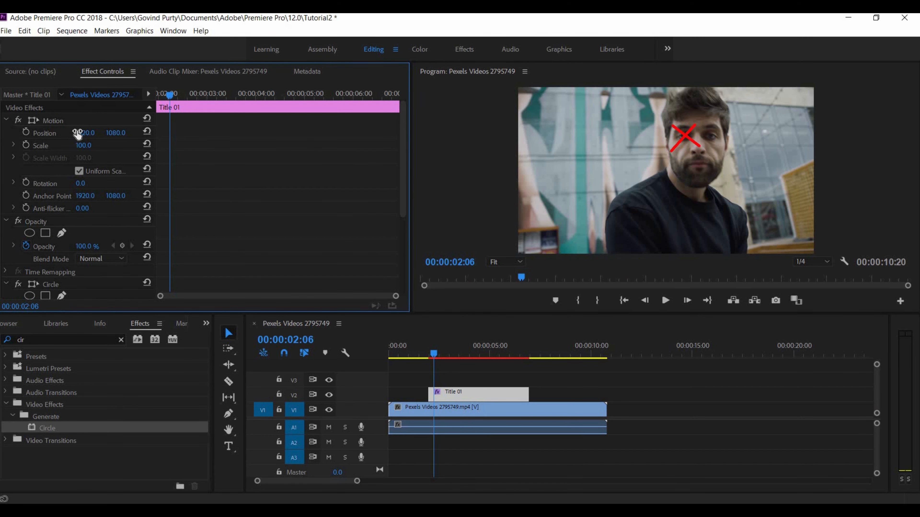
scroll(82, 221, "down", 5)
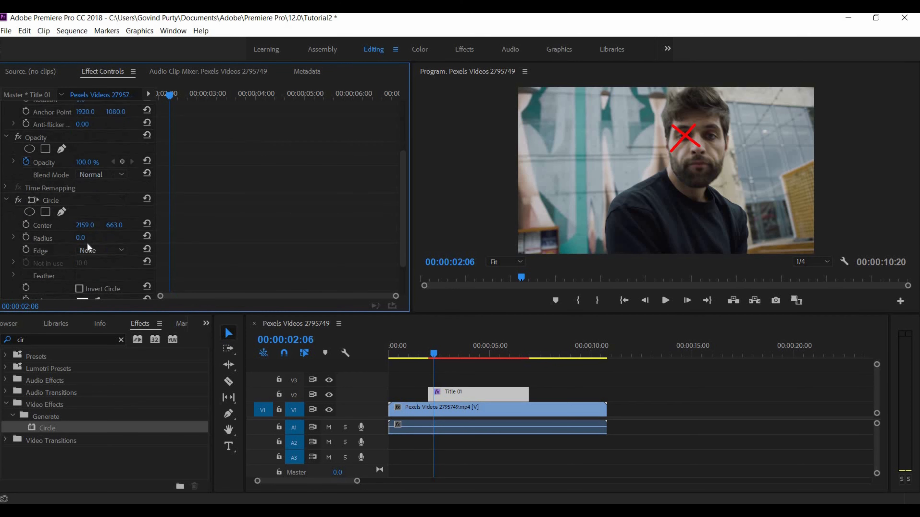
left_click(108, 280)
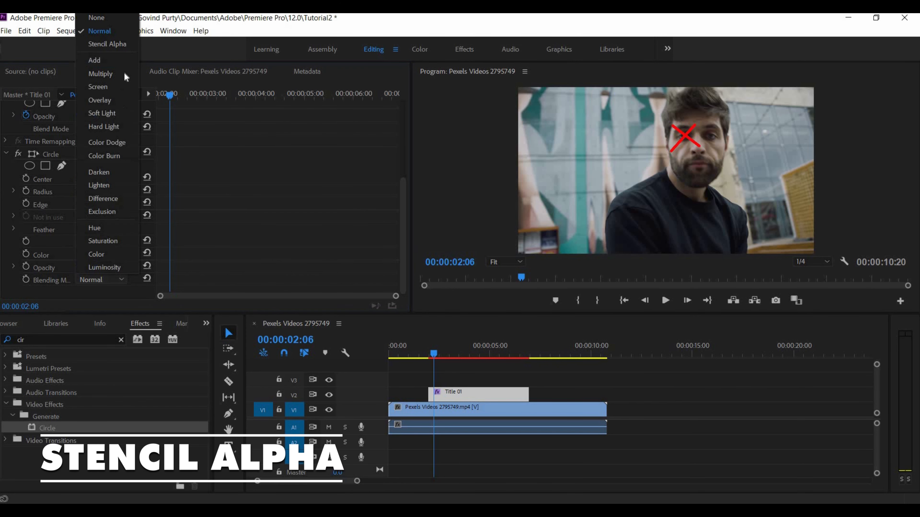
left_click(120, 44)
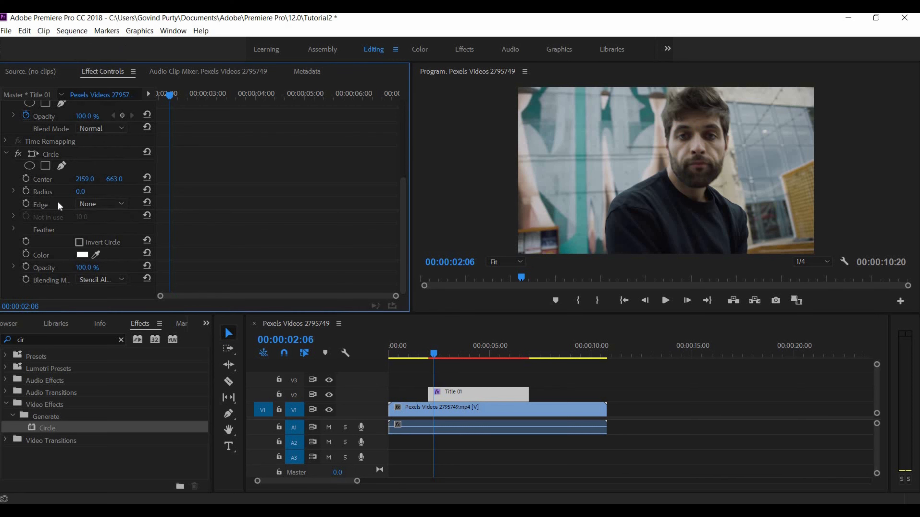
Turn on keyframing for the Circle effect's radius and set it to 75 at 00:00:02:06
left_click(26, 192)
left_click(83, 192)
type("7")
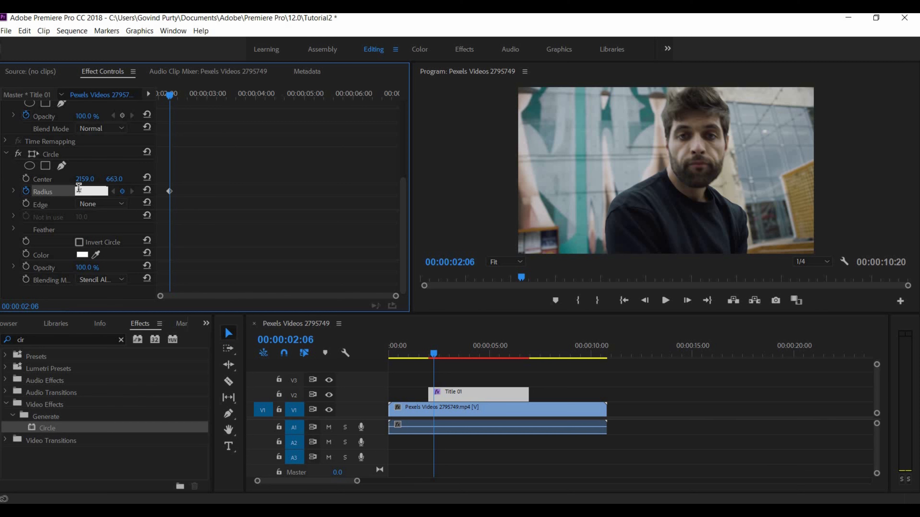
type("5")
key("Return")
Add a second radius keyframe at 00:00:03:05 and set its value to 250
left_click_drag(173, 96, 176, 98)
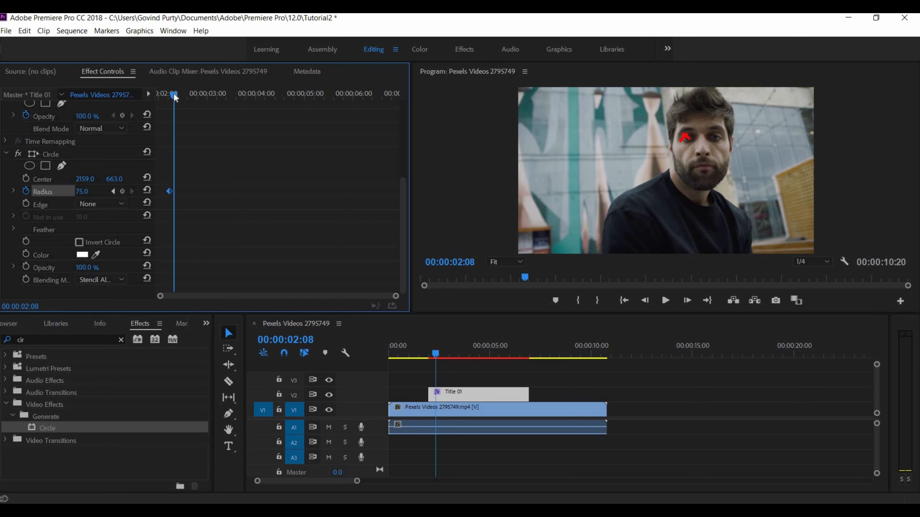
left_click_drag(177, 95, 217, 103)
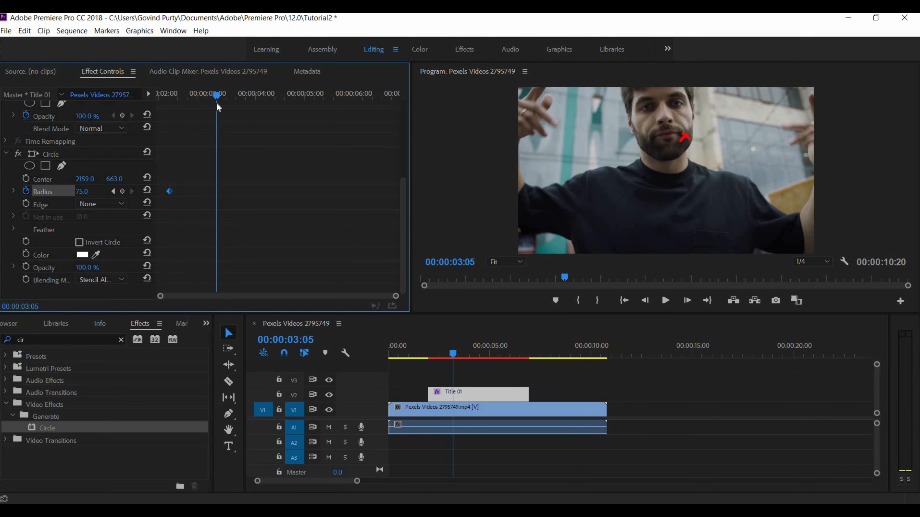
left_click(122, 191)
left_click(92, 187)
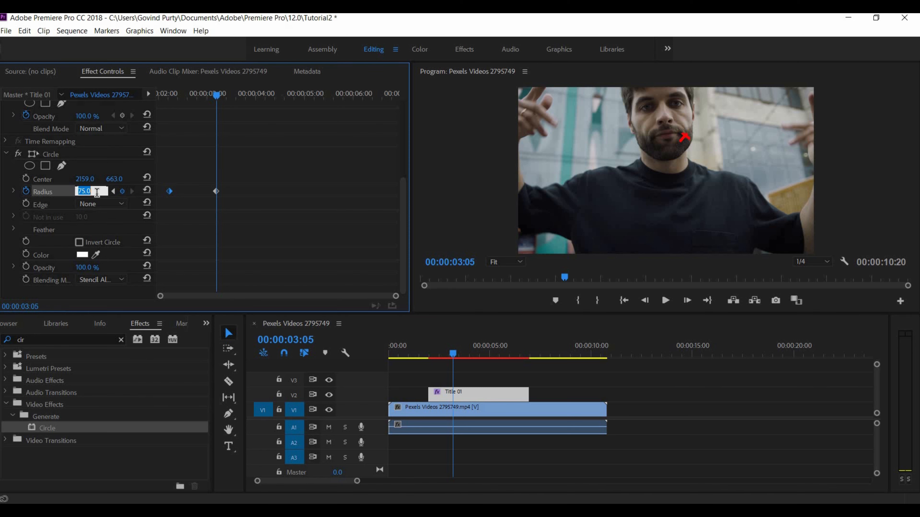
type("10")
key("Return")
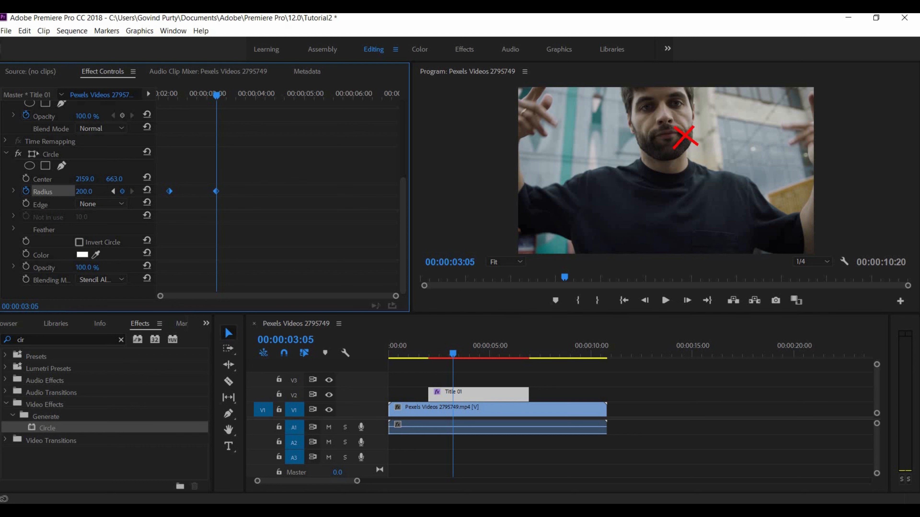
left_click_drag(92, 192, 93, 191)
left_click_drag(91, 191, 95, 191)
left_click(91, 191)
type("250")
key("Return")
Check the circle's coverage of the red X by switching its blending mode to Normal and back to Stencil Alpha
left_click(87, 279)
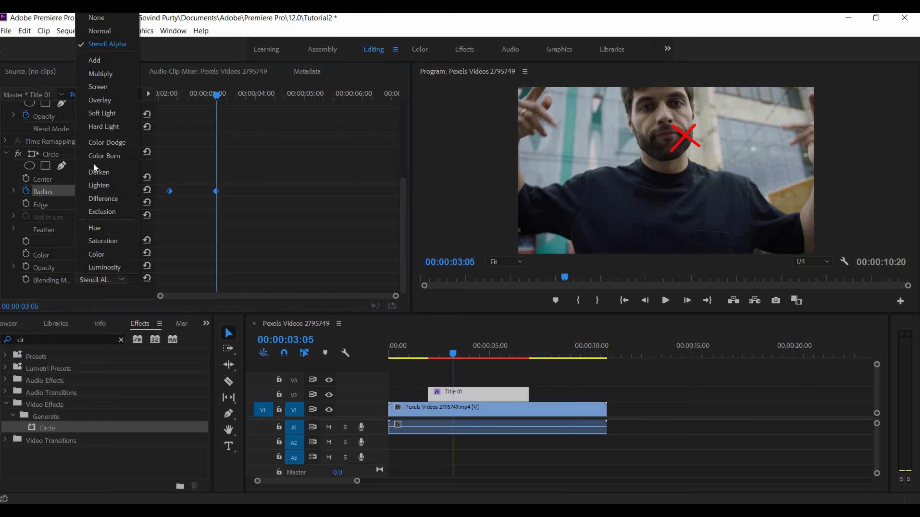
left_click(107, 30)
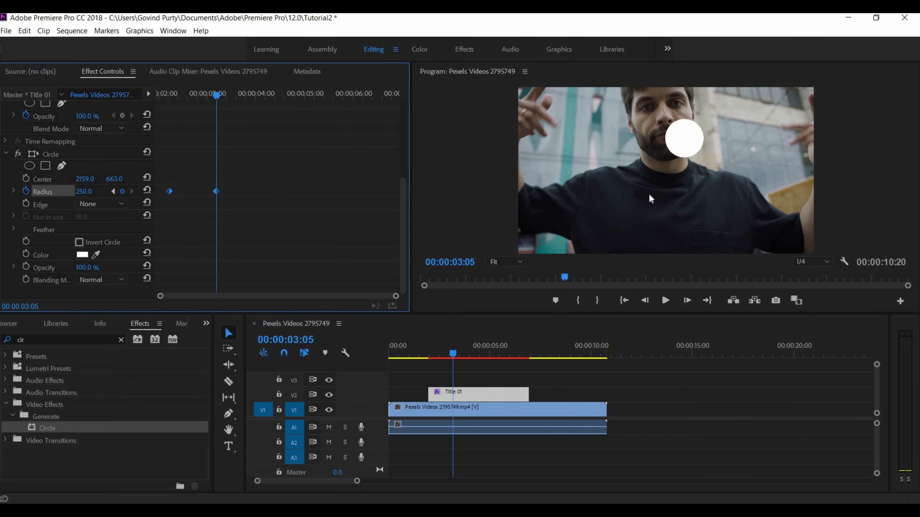
left_click(102, 280)
left_click(98, 42)
Add a radius keyframe of 0 at the start of the Title 01 clip, 00:00:01:24
left_click_drag(216, 93, 138, 96)
left_click(82, 191)
type("0")
key("Return")
Play the Title 01 clip from its start to check the red X's reveal
left_click_drag(159, 97, 146, 123)
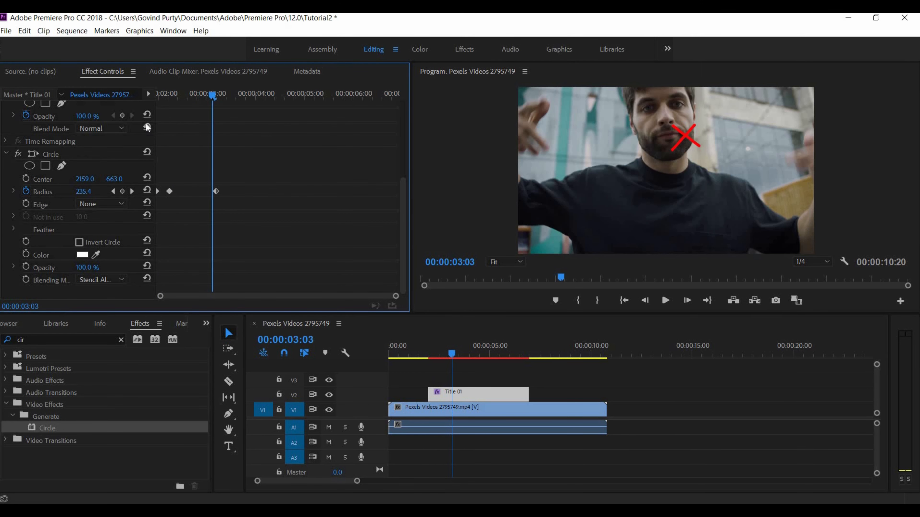
left_click_drag(194, 96, 154, 127)
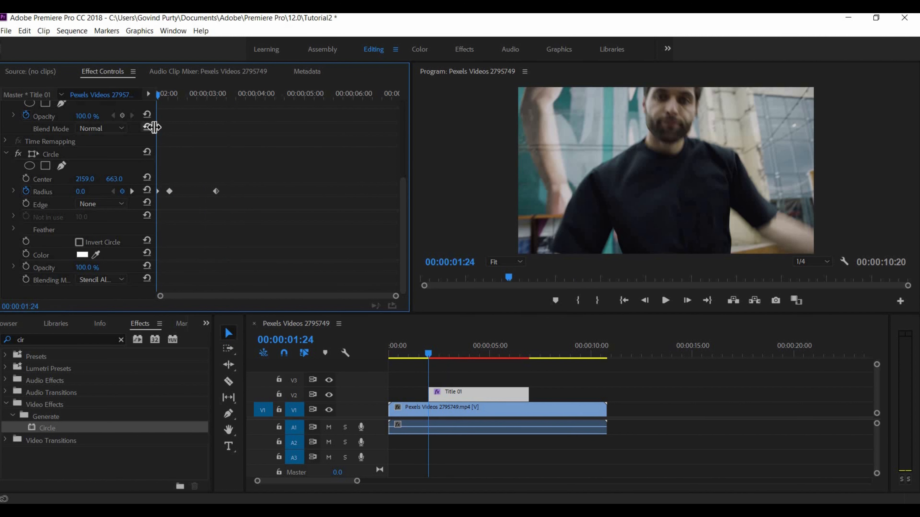
key("space")
key("space")
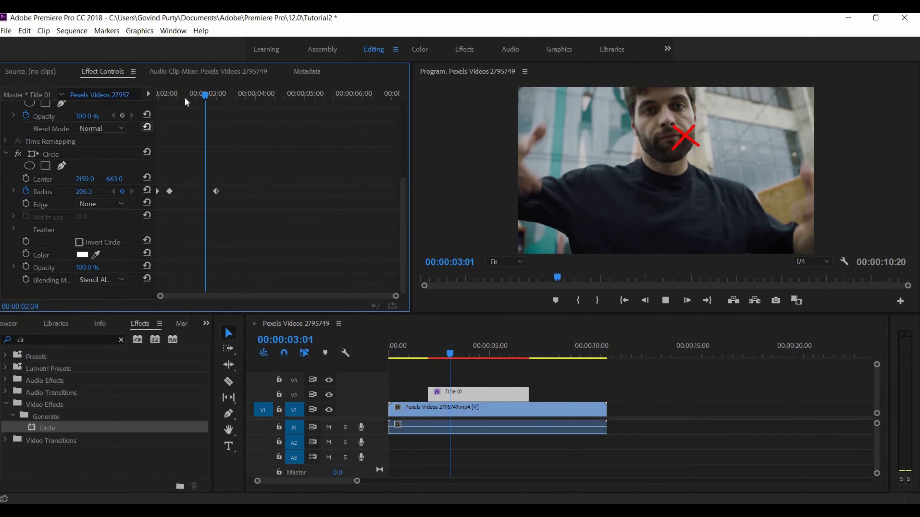
Speed up the reveal by moving the last radius keyframe earlier, close to the middle keyframe
left_click_drag(196, 100, 191, 101)
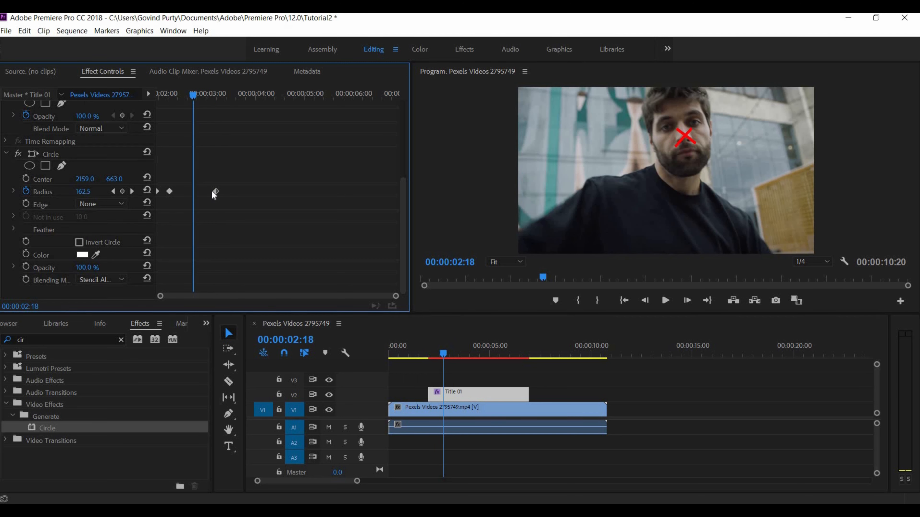
left_click_drag(216, 191, 194, 196)
left_click_drag(192, 98, 142, 143)
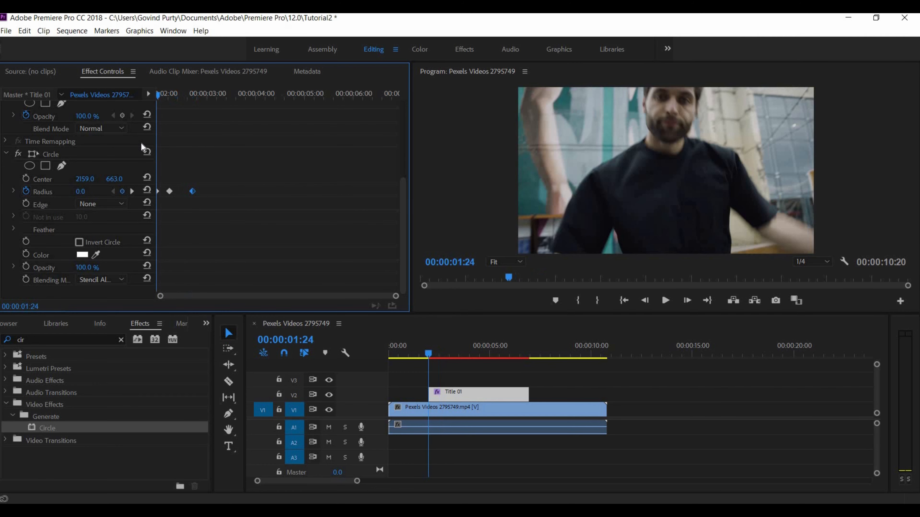
key("space")
key("space")
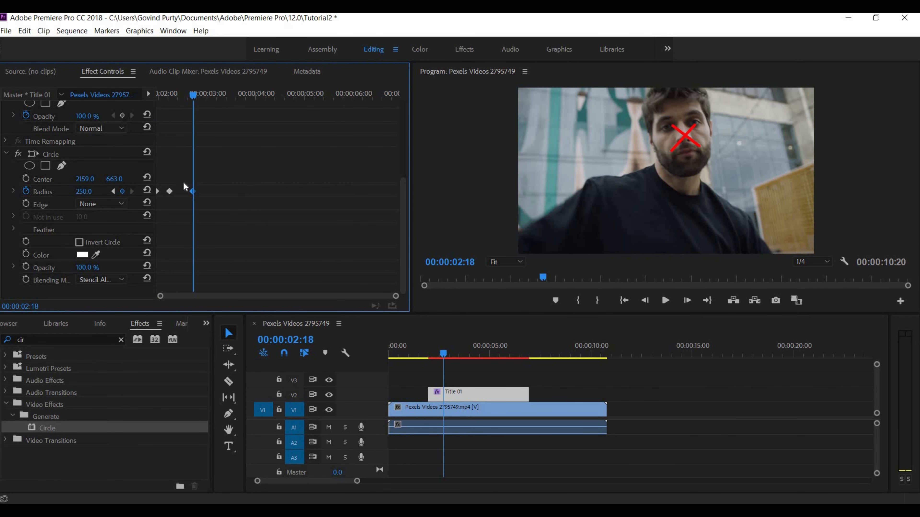
left_click_drag(193, 191, 182, 191)
Play the clip from its start to check the reveal with the moved radius keyframe
left_click_drag(151, 104, 125, 108)
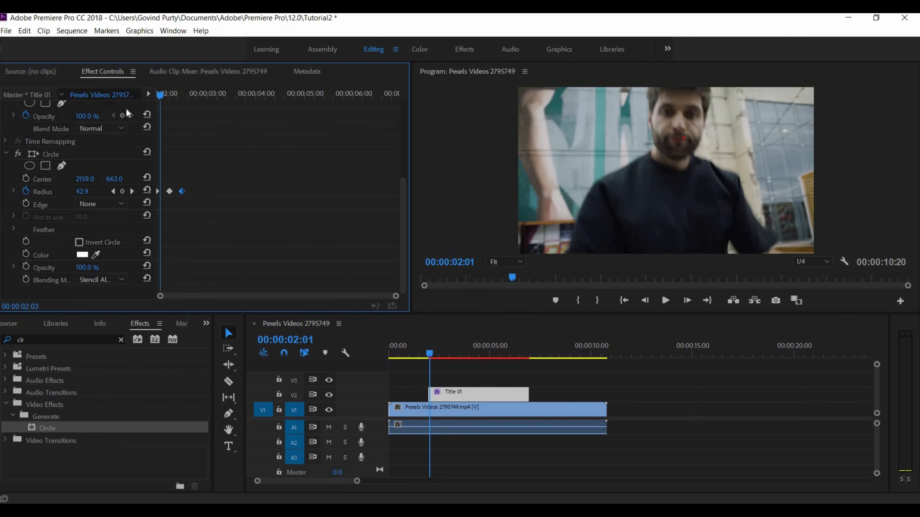
key("space")
key("space")
left_click_drag(144, 99, 183, 118)
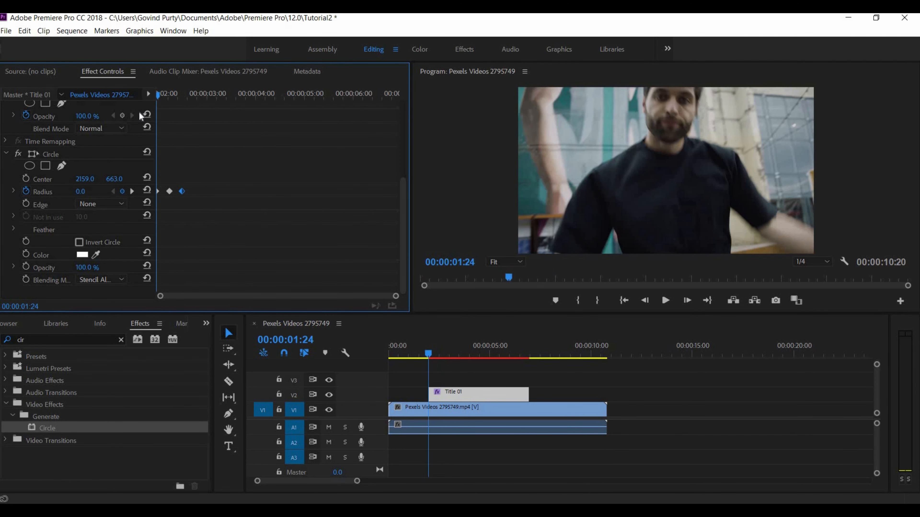
key("space")
key("space")
Turn on Position keyframing in the title's Motion settings at the clip start, 00:00:01:24
left_click_drag(195, 98, 150, 107)
scroll(181, 134, "up", 3)
scroll(181, 134, "up", 3)
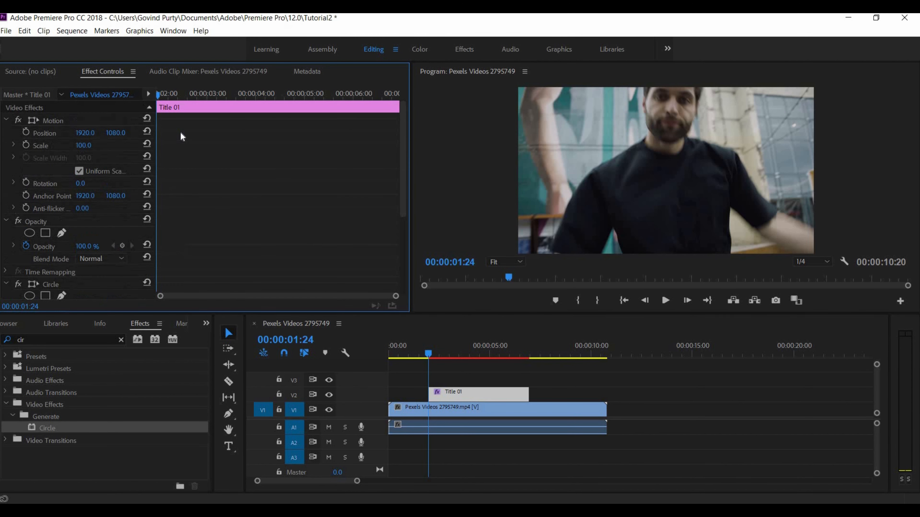
left_click(53, 121)
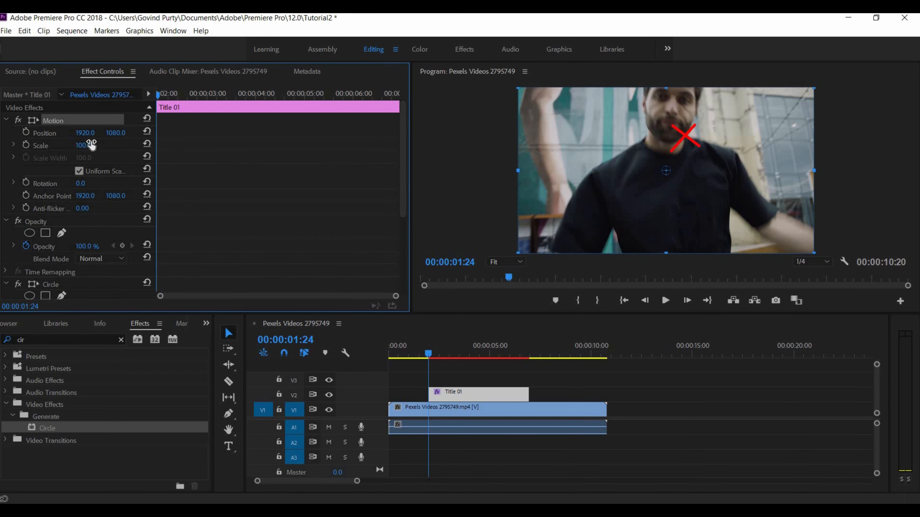
left_click(26, 132)
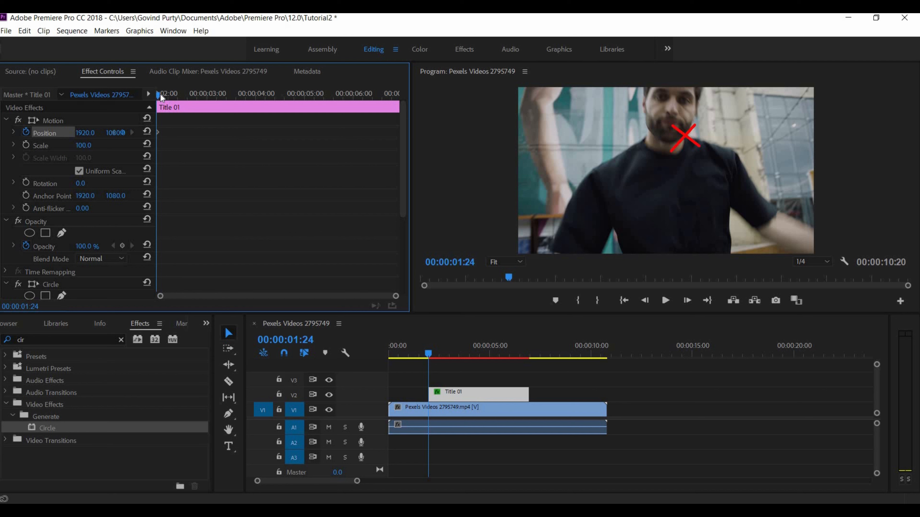
Move the playhead to 00:00:02:14 and turn off the Circle effect to show the whole red X
left_click_drag(161, 97, 187, 105)
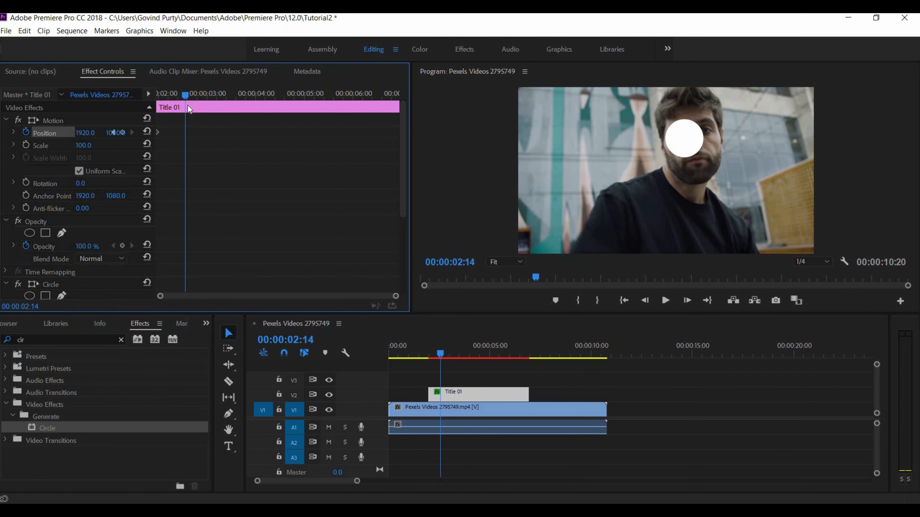
scroll(11, 261, "down", 5)
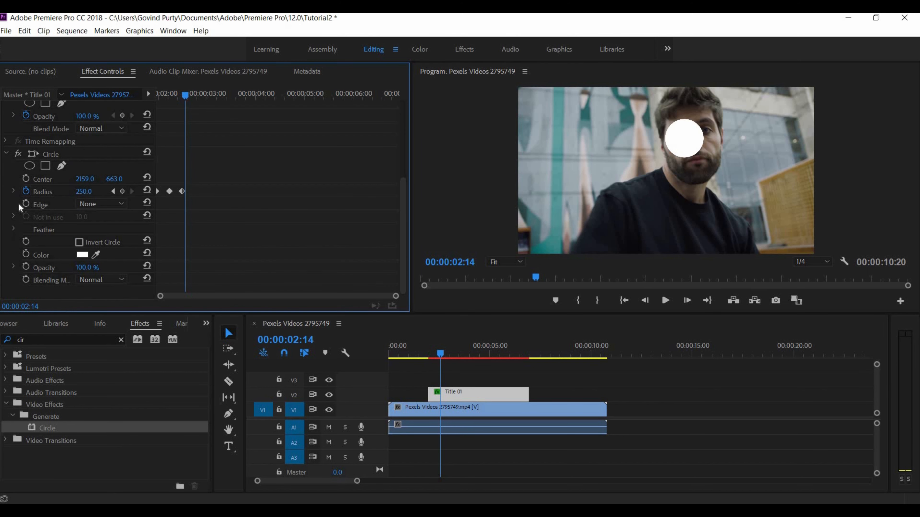
left_click(18, 152)
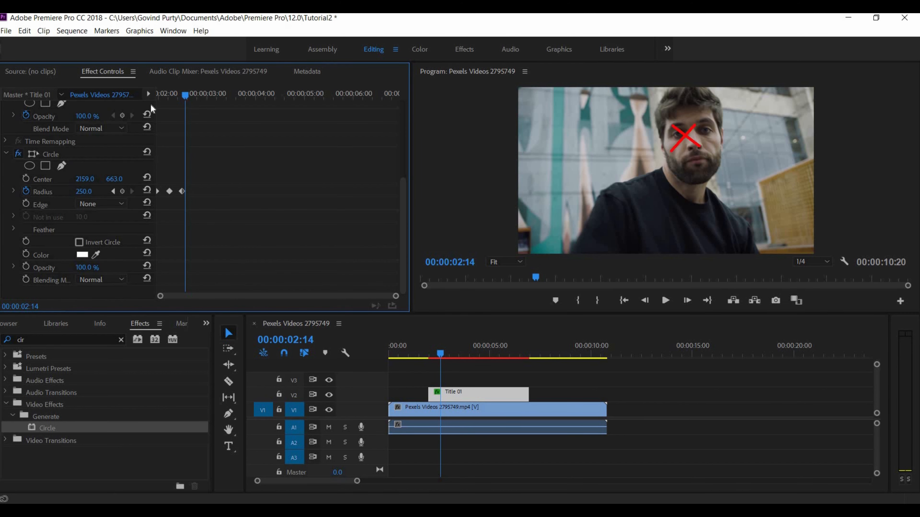
scroll(177, 109, "up", 5)
Add a Position keyframe at 00:00:02:05 with the title's horizontal position set to 1887.0
left_click(186, 95)
left_click_drag(198, 100, 168, 113)
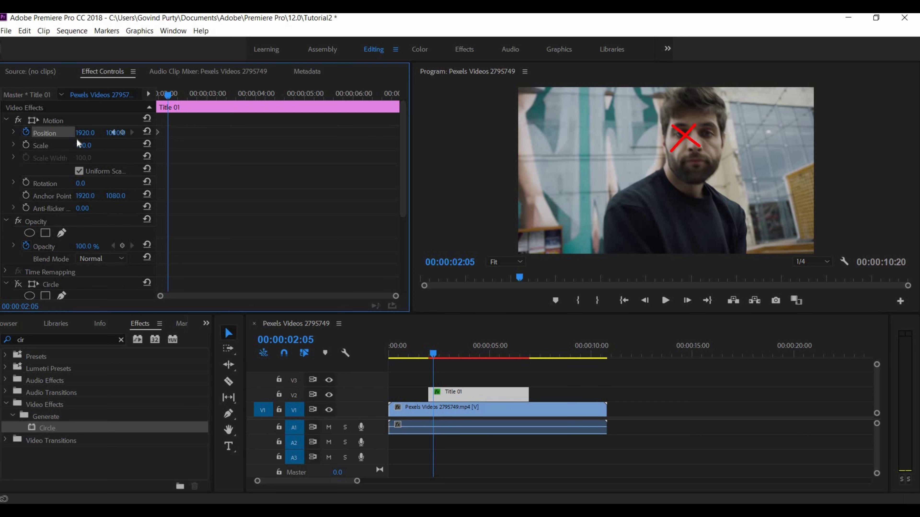
left_click(15, 132)
left_click(15, 132)
left_click_drag(85, 133, 68, 133)
Keyframe the title's position from 00:00:02:08 to 00:00:02:16 so the red X follows the man's eye, ending at horizontal position 1793.0
left_click_drag(171, 97, 172, 98)
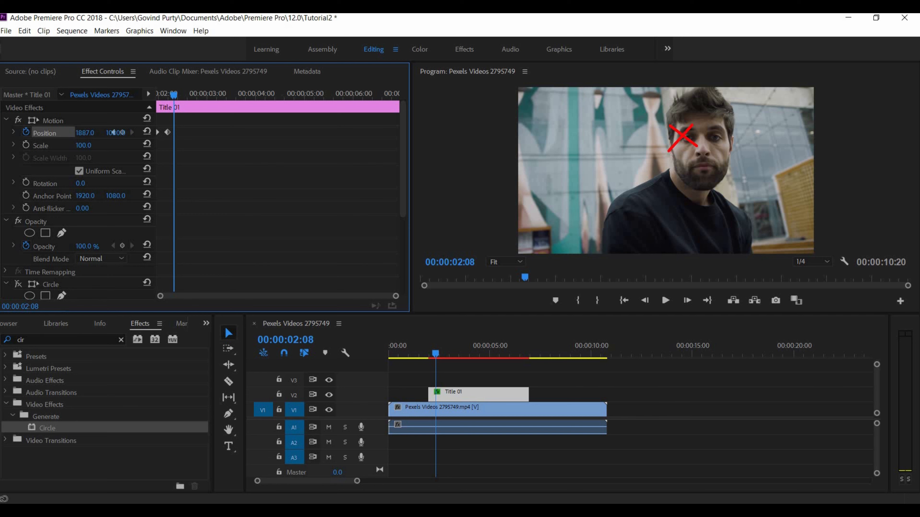
left_click_drag(85, 132, 118, 134)
left_click_drag(396, 296, 190, 296)
left_click_drag(249, 95, 280, 96)
left_click_drag(84, 133, 76, 132)
left_click_drag(280, 96, 290, 95)
left_click_drag(85, 133, 77, 132)
left_click_drag(290, 96, 301, 97)
left_click_drag(85, 133, 77, 133)
left_click_drag(301, 96, 311, 96)
left_click_drag(87, 134, 79, 134)
left_click_drag(311, 95, 332, 97)
left_click_drag(86, 133, 78, 133)
left_click_drag(115, 134, 110, 134)
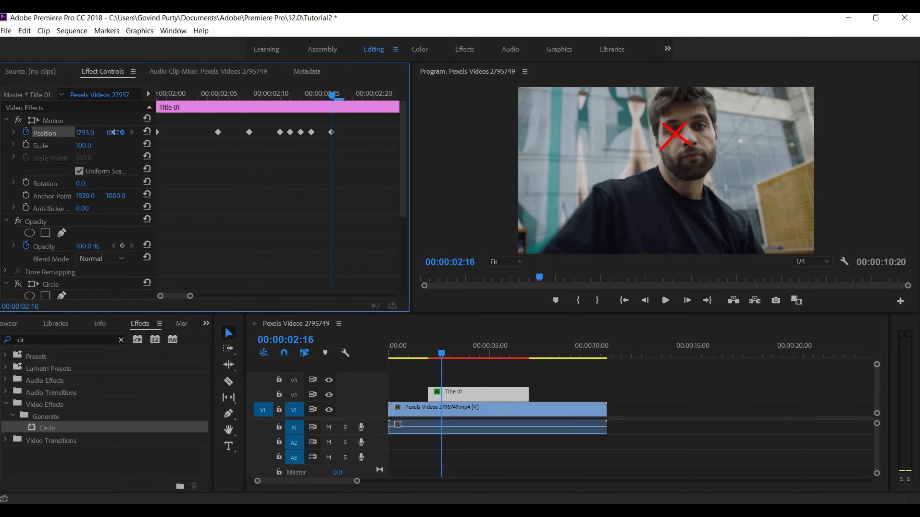
Continue the Position keyframes frame by frame from 00:00:02:17 to 00:00:02:19, keeping the red X over the eye
left_click_drag(331, 96, 342, 96)
left_click_drag(85, 134, 79, 133)
left_click_drag(115, 134, 112, 134)
left_click_drag(343, 95, 352, 96)
left_click_drag(85, 133, 78, 133)
left_click_drag(117, 133, 114, 133)
left_click_drag(353, 96, 363, 96)
left_click_drag(115, 134, 111, 134)
left_click(85, 133)
Add an ending keyframe to the Circle effect's radius and set it to 0
left_click(10, 133)
left_click_drag(363, 96, 301, 97)
scroll(312, 141, "down", 3)
left_click(122, 250)
left_click(85, 250)
type("0")
key("Return")
Keyframe the title's position frame by frame up to 00:00:02:24 so the X stays on the eye, ending at horizontal position 1536.0
scroll(310, 142, "up", 3)
left_click_drag(86, 133, 77, 133)
left_click_drag(302, 96, 312, 96)
left_click_drag(86, 133, 77, 133)
left_click_drag(115, 133, 111, 134)
left_click_drag(312, 96, 322, 96)
left_click_drag(85, 133, 78, 134)
left_click_drag(115, 133, 108, 133)
left_click_drag(323, 96, 333, 97)
left_click_drag(85, 134, 80, 134)
left_click_drag(332, 95, 342, 96)
left_click_drag(115, 134, 108, 134)
mouse_move(342, 95)
left_mouse_down()
mouse_move(366, 97)
mouse_move(343, 100)
left_mouse_up()
Set the Circle effect's blending mode to Stencil Alpha and turn the effect back on
scroll(216, 213, "down", 5)
left_click(122, 280)
left_click(119, 44)
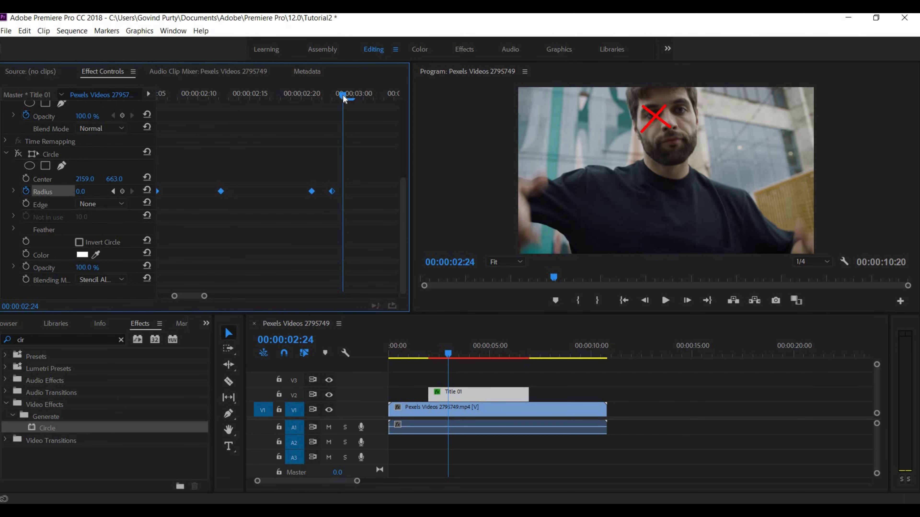
left_click_drag(343, 95, 239, 96)
left_click_drag(188, 116, 151, 97)
left_click(18, 154)
Play the Title 01 clip from its start and scrub to 00:00:02:24 to check the red X's tracking and disappearance
left_click_drag(199, 296, 317, 297)
scroll(250, 209, "up", 5)
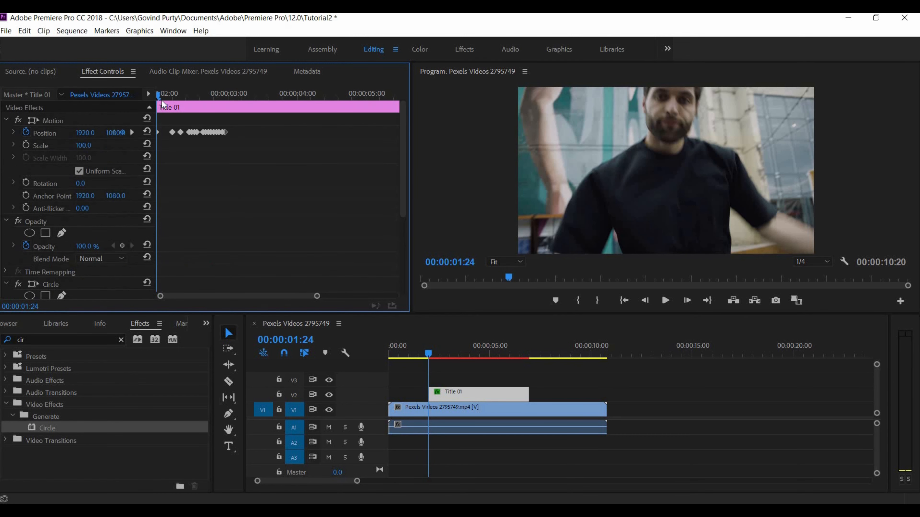
left_click_drag(163, 96, 149, 129)
key("space")
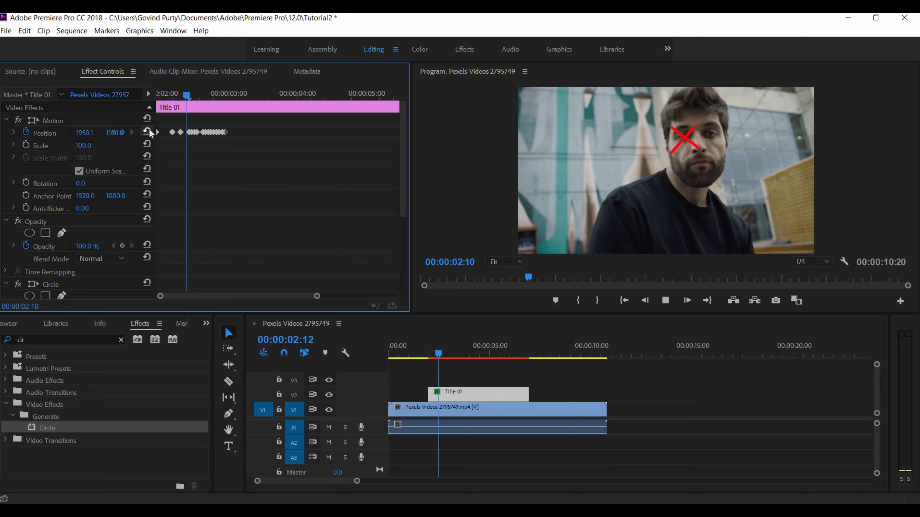
key("space")
left_click_drag(256, 97, 217, 105)
key("Right")
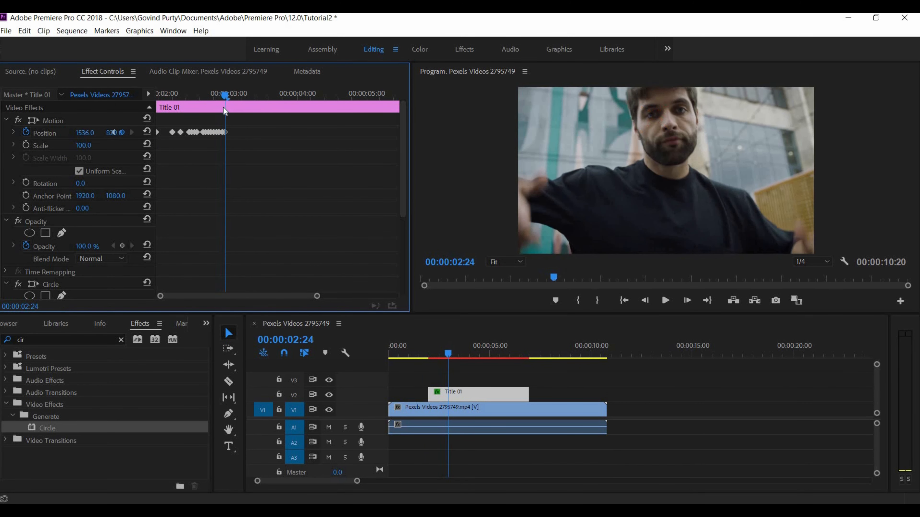
Add a radius keyframe to Title 01's Circle effect at 00:00:02:22
key("Right")
left_click_drag(219, 114, 218, 111)
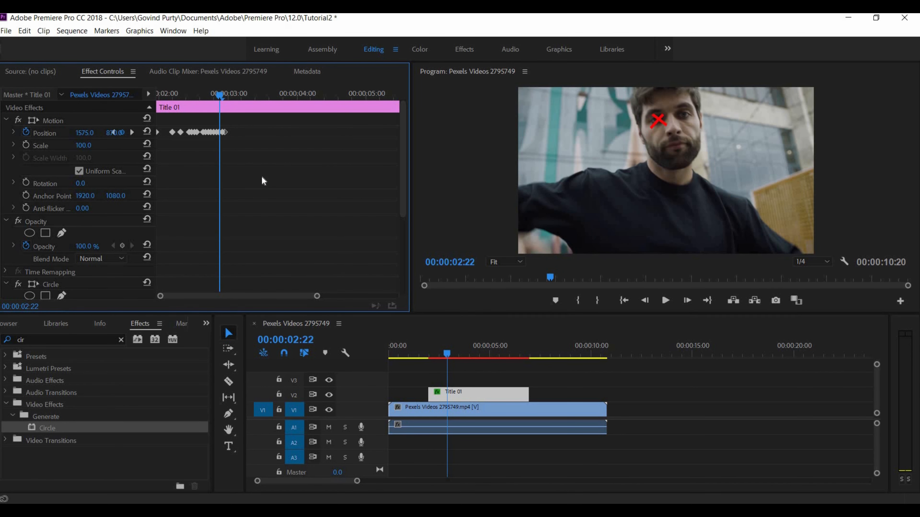
scroll(262, 179, "down", 3)
left_click_drag(316, 296, 202, 300)
left_click(121, 191)
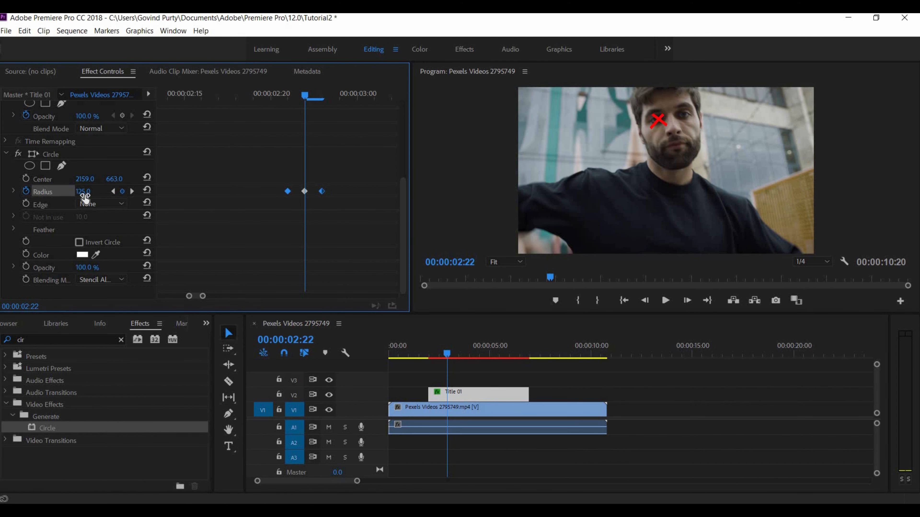
key("ctrl+s")
Keyframe the Circle effect's radius to 100 at 00:00:02:23, 50 at 00:00:02:24 and 0 at 00:00:03:00
left_click_drag(308, 95, 320, 98)
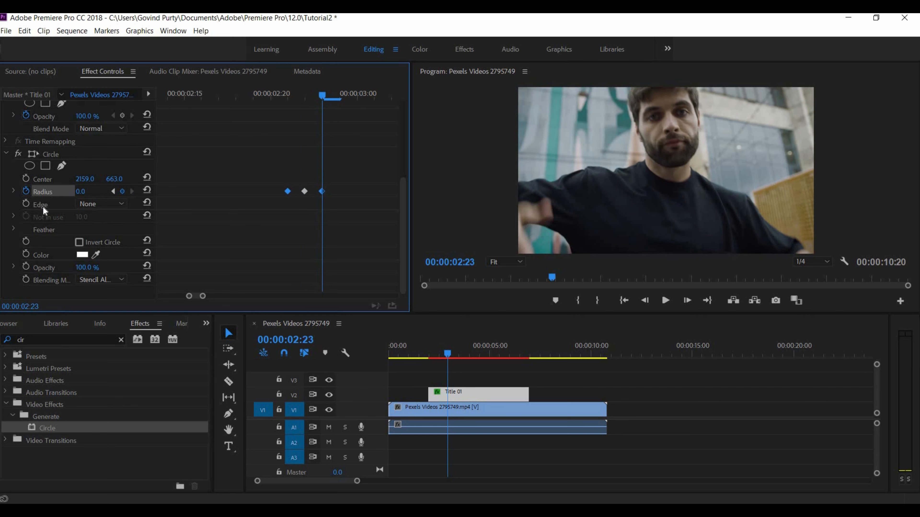
left_click(91, 189)
type("100")
left_click(333, 98)
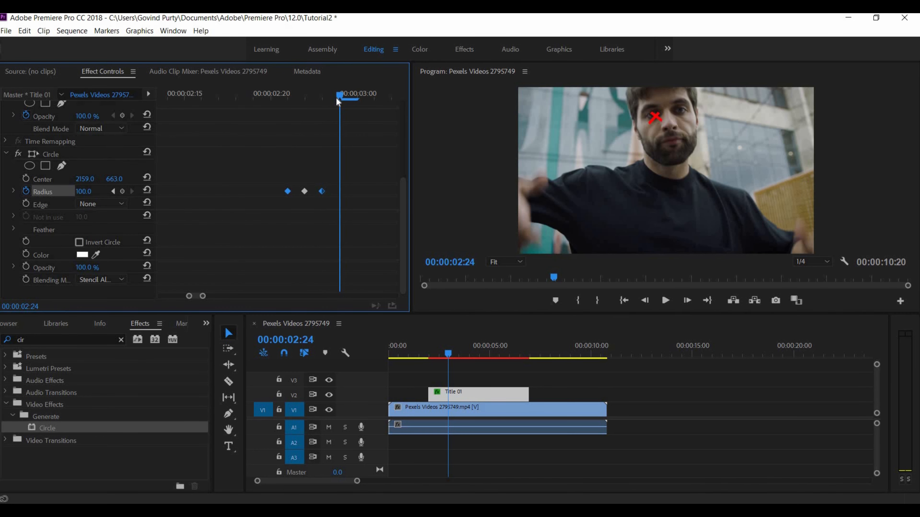
left_click(122, 192)
left_click(91, 188)
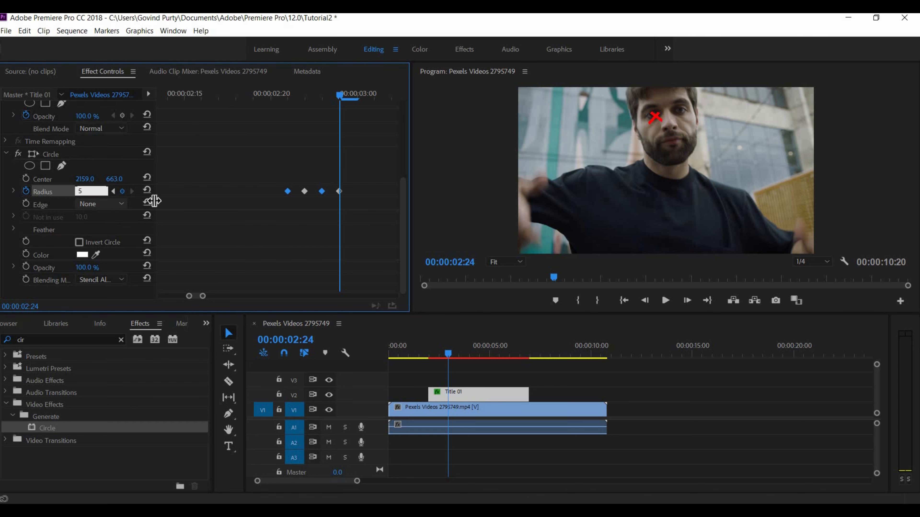
type("50")
left_click(353, 98)
left_click(91, 187)
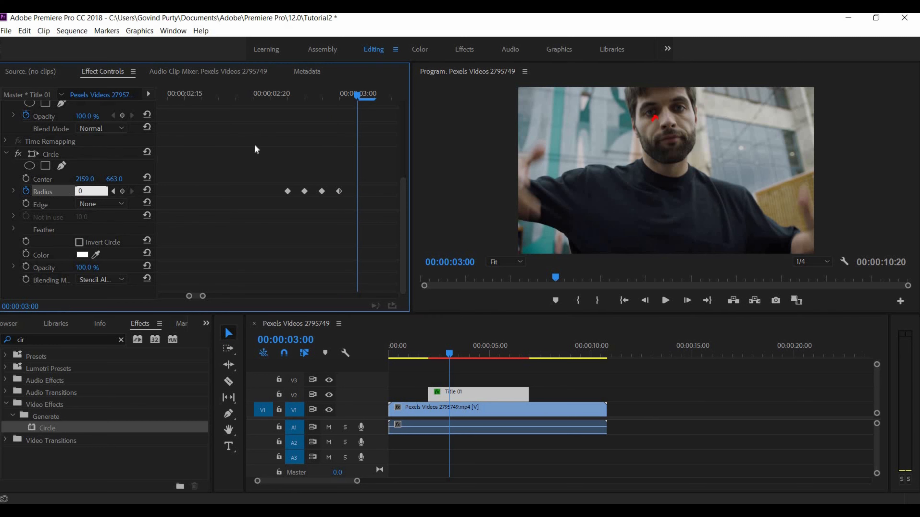
key("Return")
Scrub and play through Title 01 up to 00:00:04:00 to check how the red X appears and disappears
left_click_drag(357, 97, 113, 414)
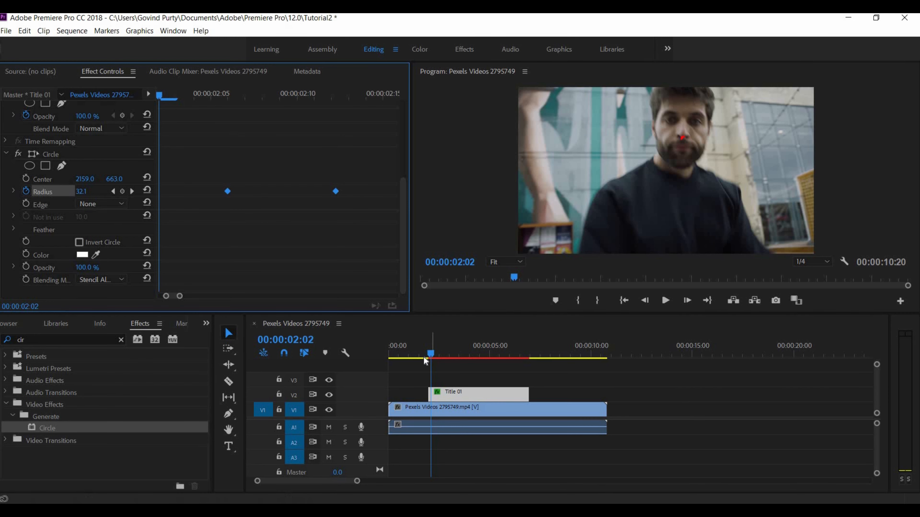
left_click_drag(385, 349, 361, 359)
left_click_drag(432, 366, 453, 367)
left_click_drag(377, 357, 468, 384)
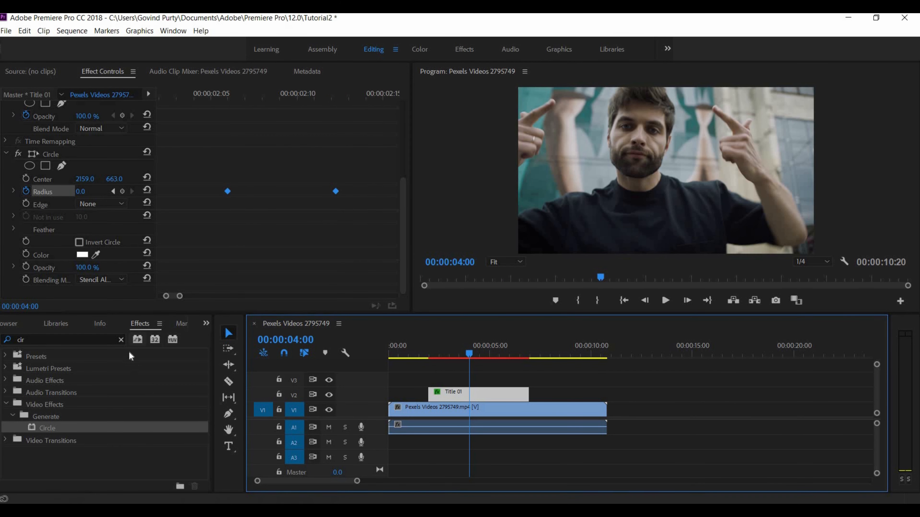
Create a 3840 x 2160 legacy title at 25.00 fps named Title 02 and close its editor windows
left_click(6, 31)
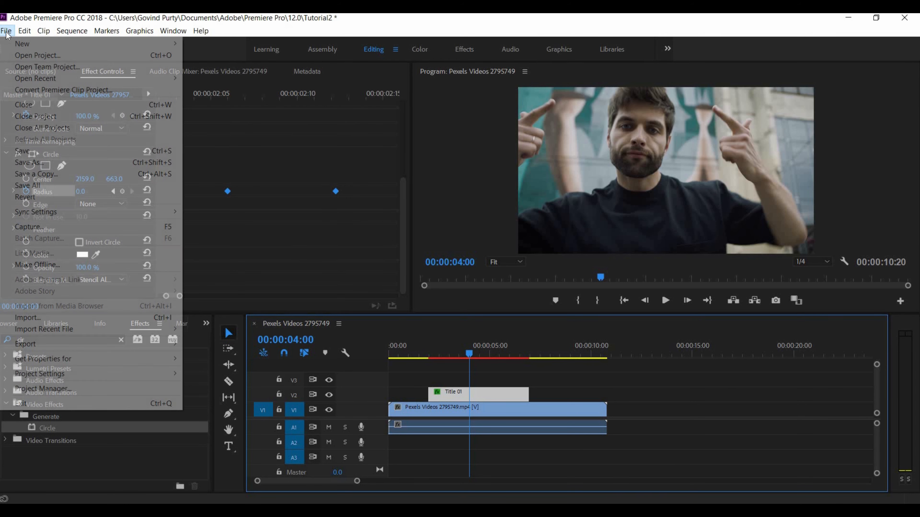
mouse_move(147, 43)
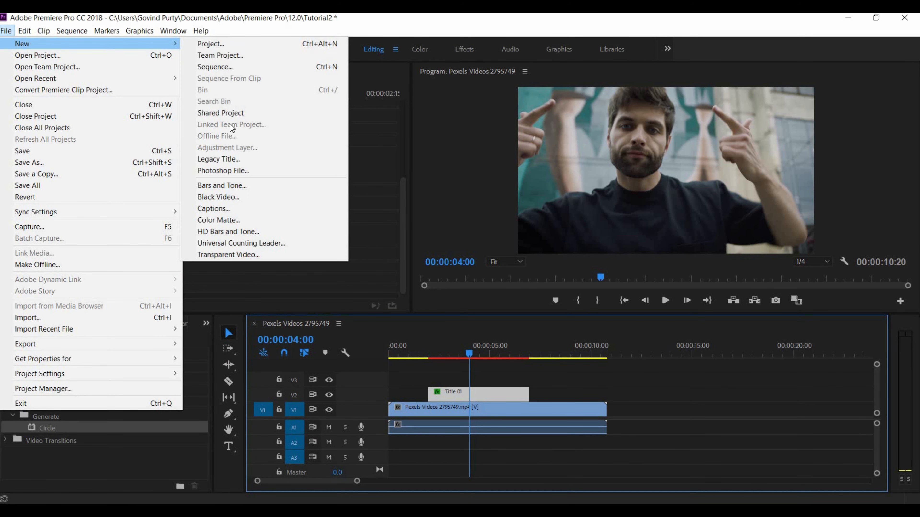
left_click(244, 157)
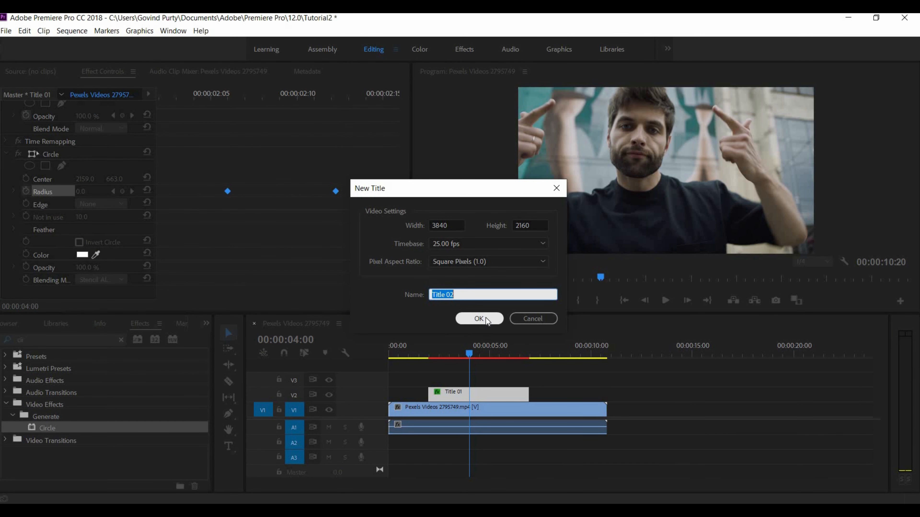
left_click(479, 318)
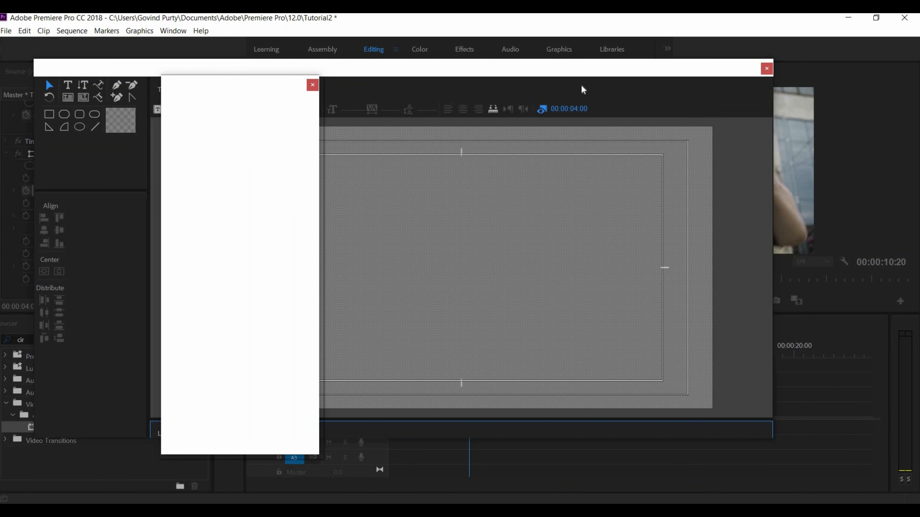
left_click_drag(300, 85, 853, 89)
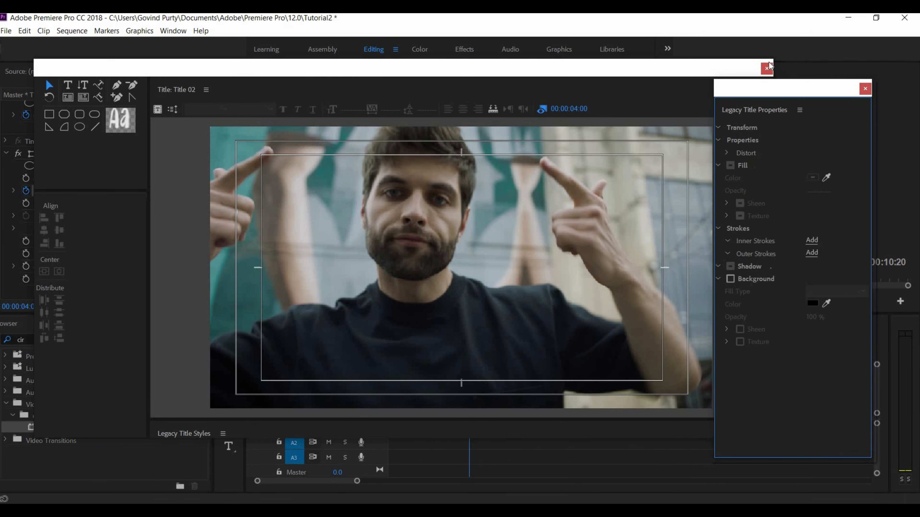
left_click(767, 69)
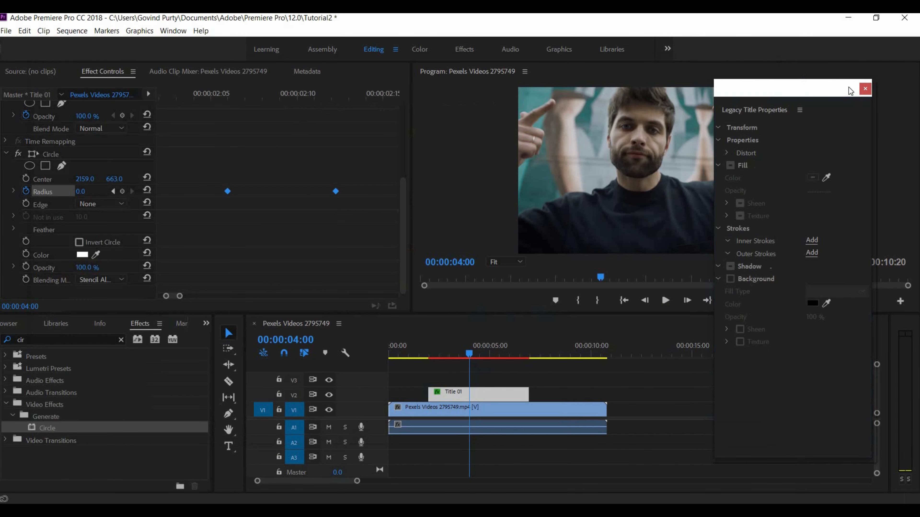
left_click(864, 89)
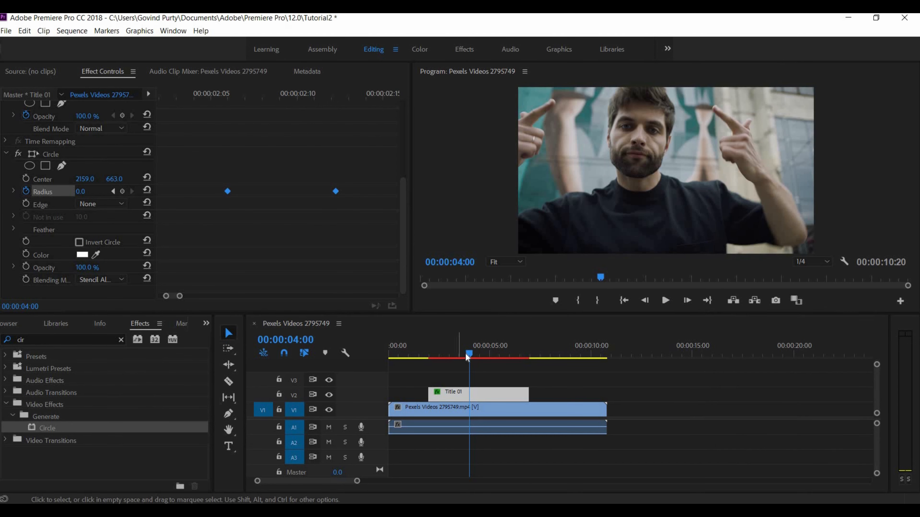
Move the playhead to 00:00:02:06 and open Title 02 for editing from the project files
mouse_move(444, 354)
left_mouse_down()
mouse_move(425, 354)
mouse_move(431, 359)
left_mouse_up()
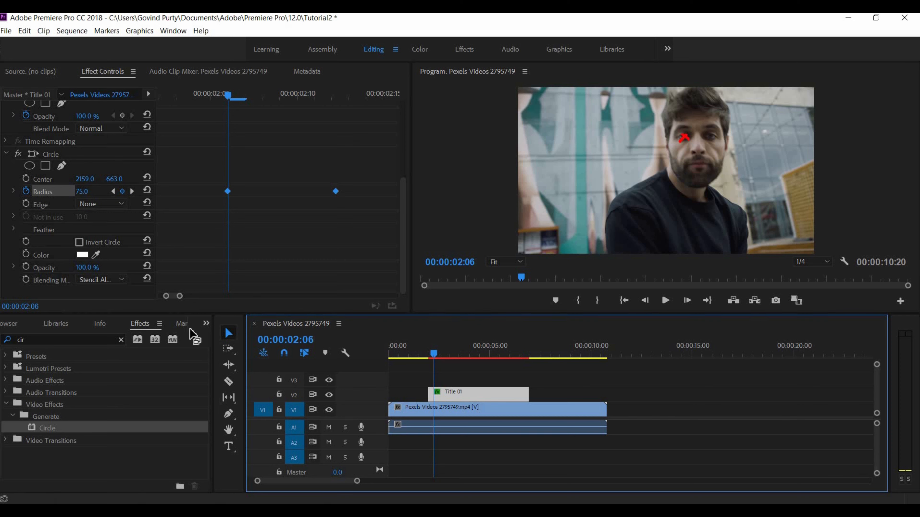
left_click(206, 324)
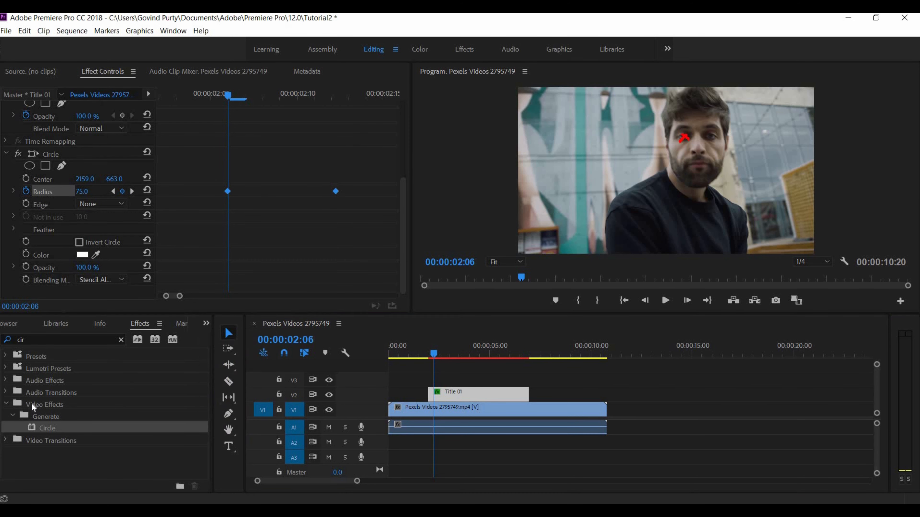
left_click(232, 351)
double_click(148, 431)
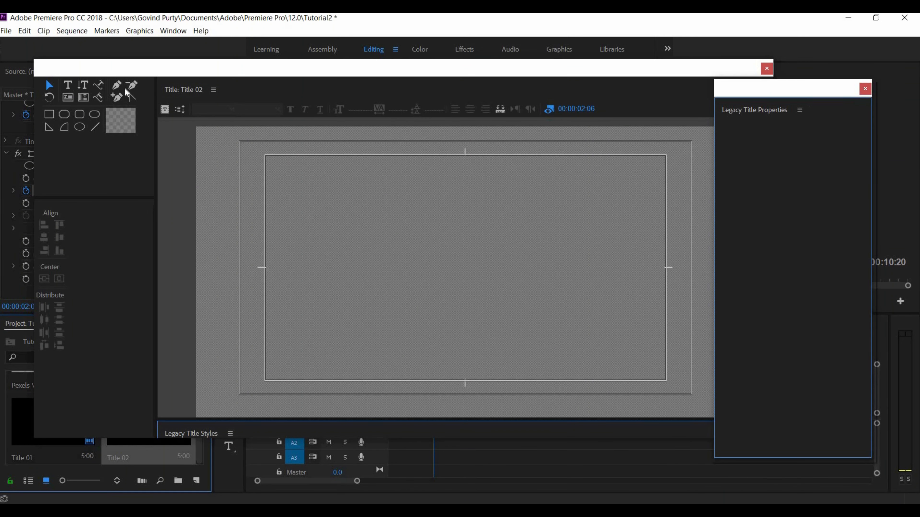
Draw two crossing diagonal Pen strokes over the man's uncovered eye to form an X about 205 wide and 182 high
left_click(120, 88)
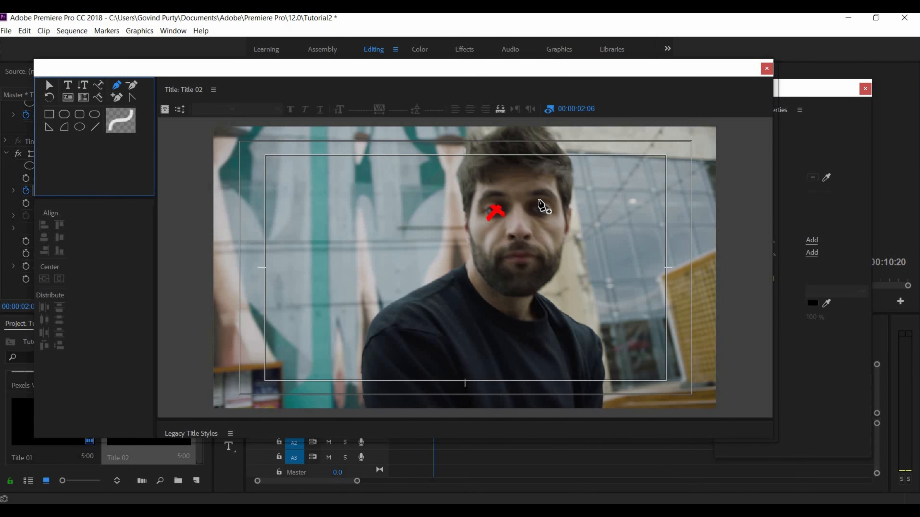
left_click(531, 198)
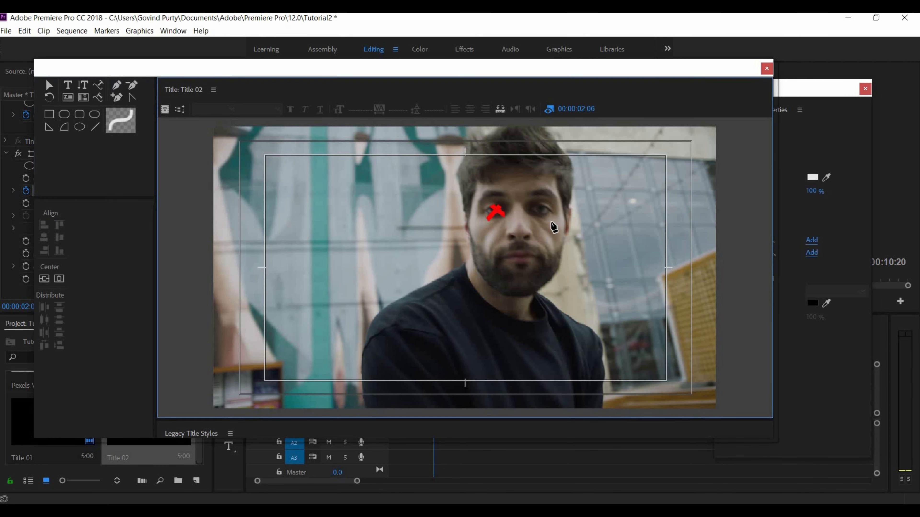
left_click(550, 220)
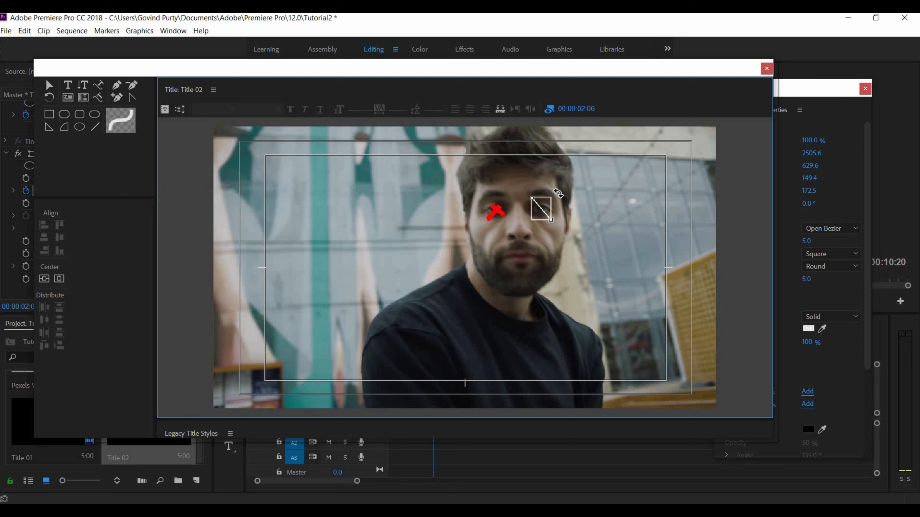
key("v")
left_click(562, 199)
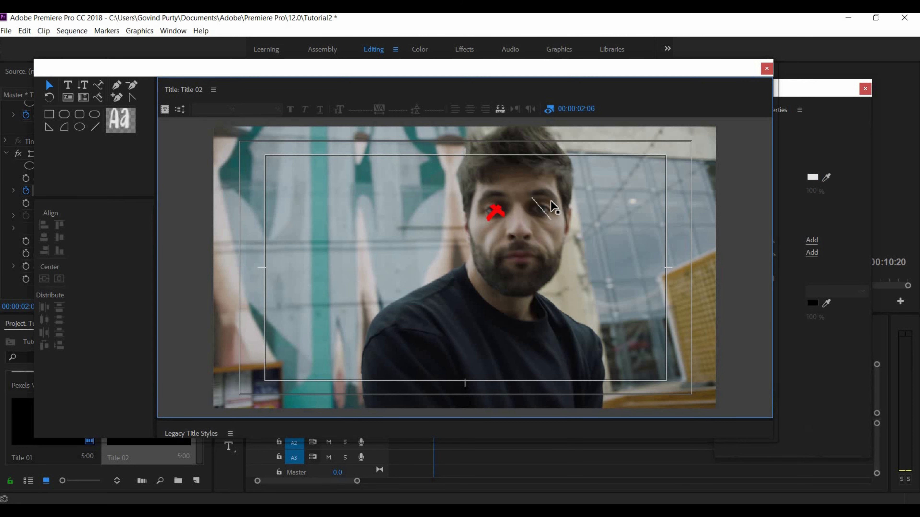
key("p")
left_click(555, 197)
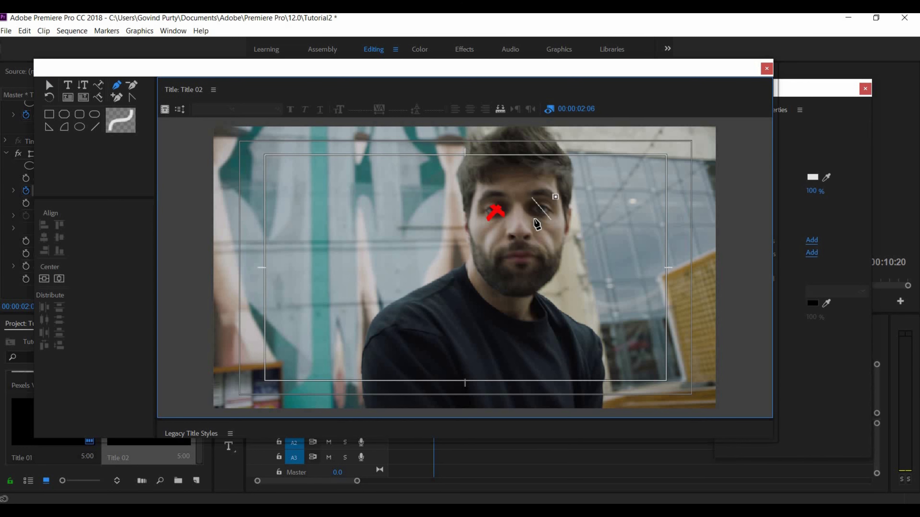
left_click(530, 219)
key("v")
left_click(540, 205)
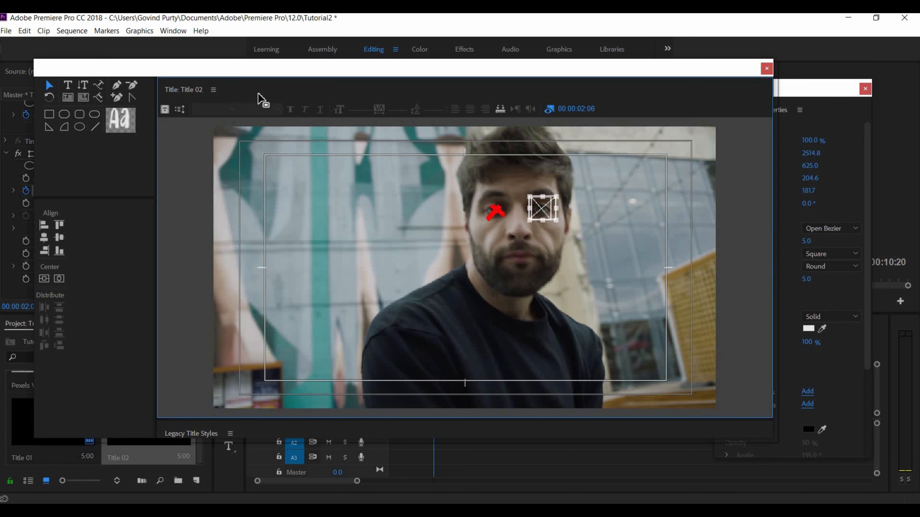
Set the new X's cap type to Round and its line width to 35, and close the title properties
left_click(213, 90)
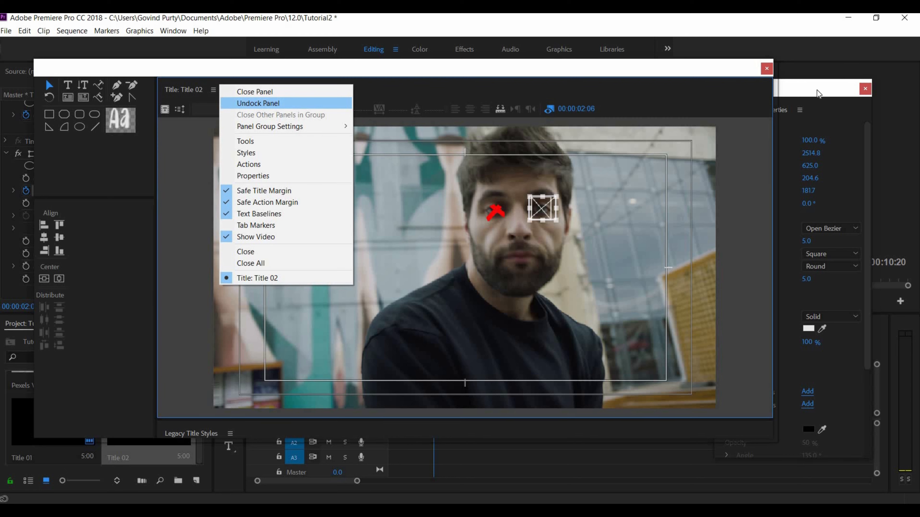
left_click(816, 90)
left_click(825, 259)
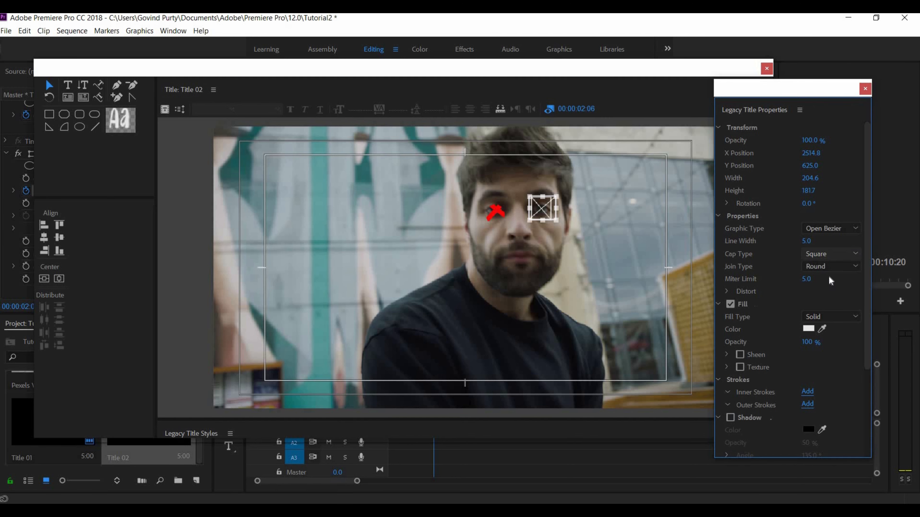
left_click(831, 286)
left_click(810, 240)
key("Return")
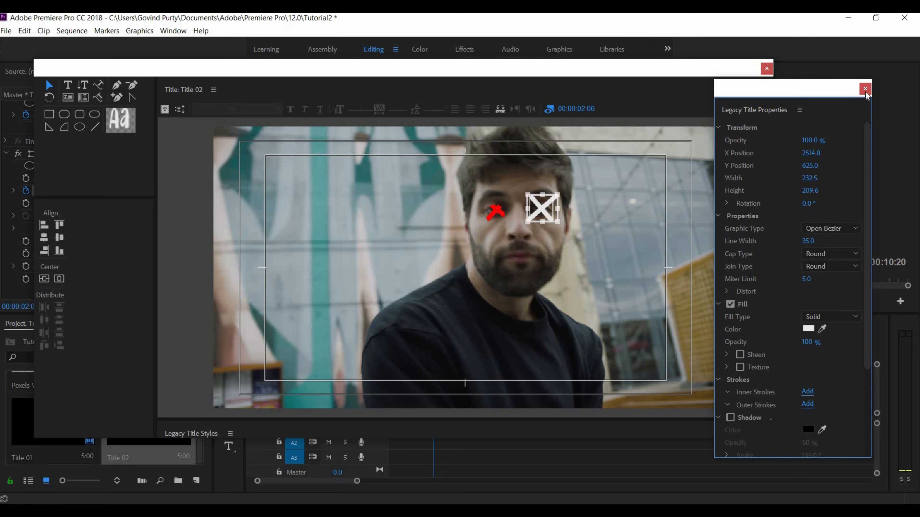
left_click(865, 89)
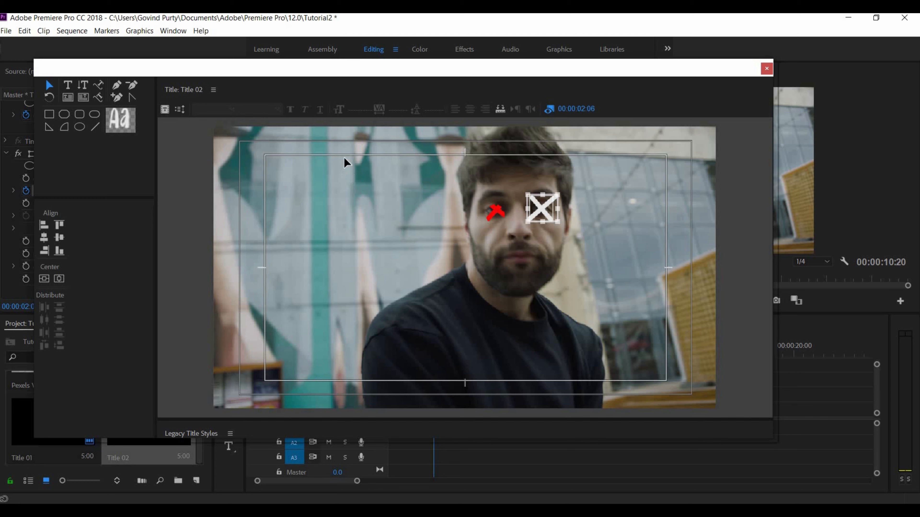
Reopen the title properties, change the X's fill colour to red and close the title editor
left_click(215, 92)
left_click(286, 175)
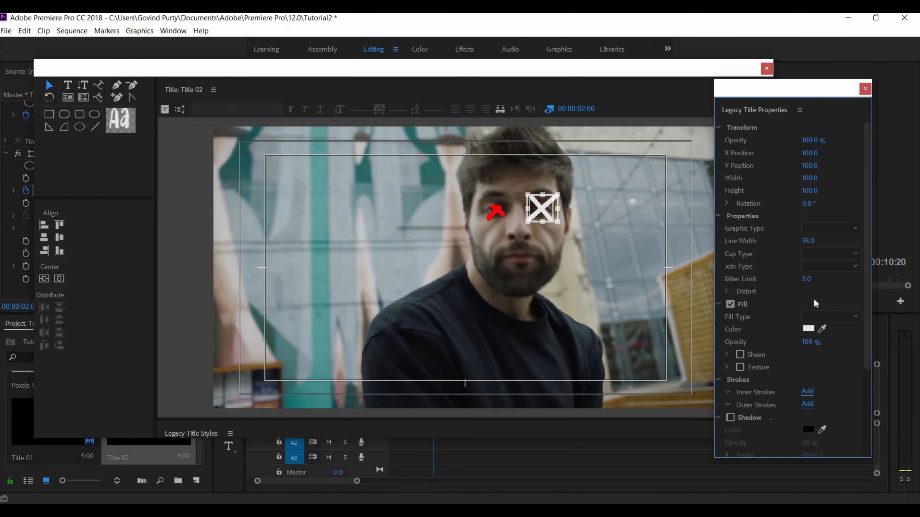
left_click(808, 329)
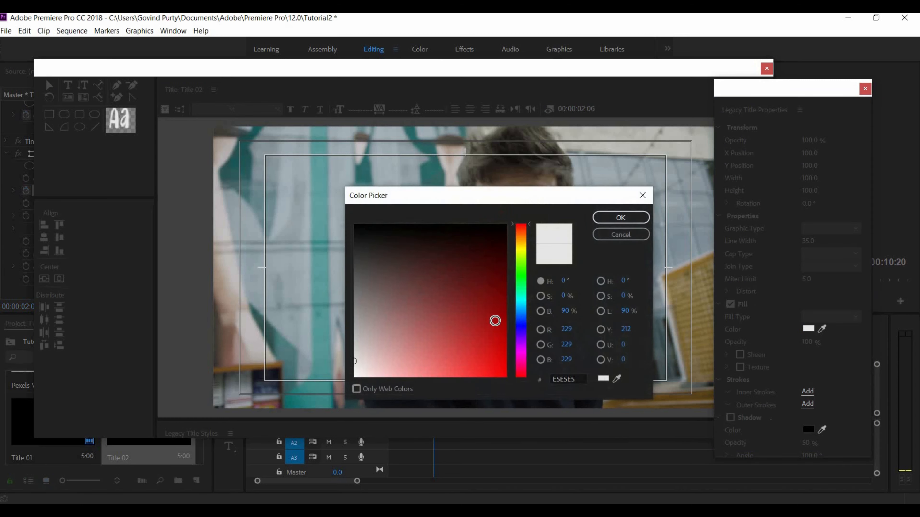
left_click(497, 364)
left_click(608, 219)
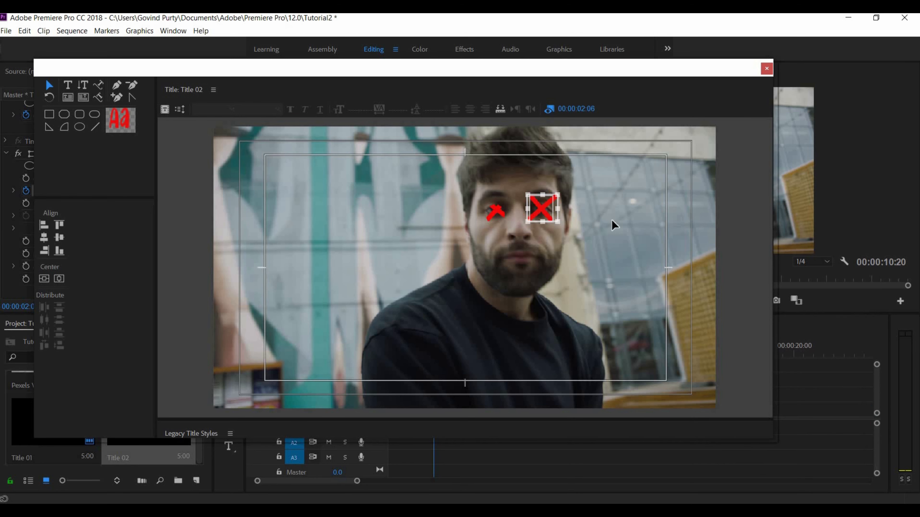
left_click(612, 226)
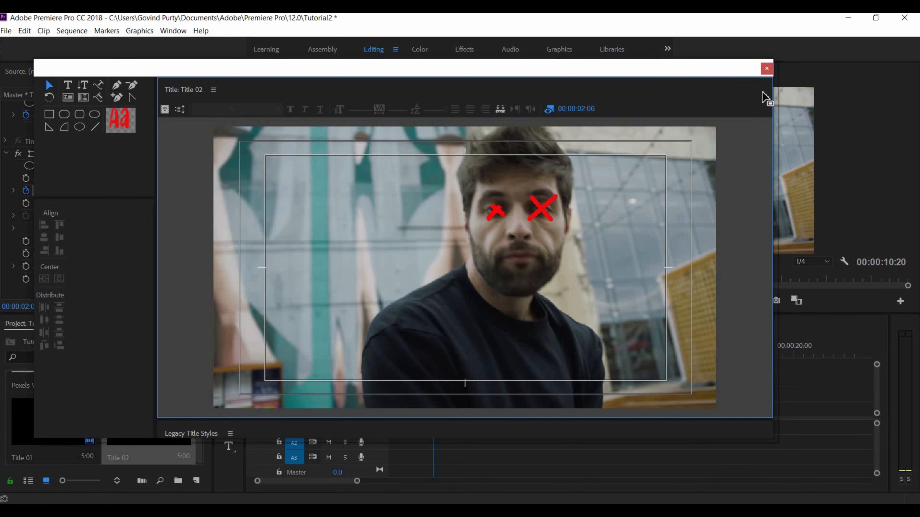
left_click(767, 70)
Place Title 02 on track V3 directly above Title 01 and apply the Circle effect to it
left_click_drag(127, 419, 435, 383)
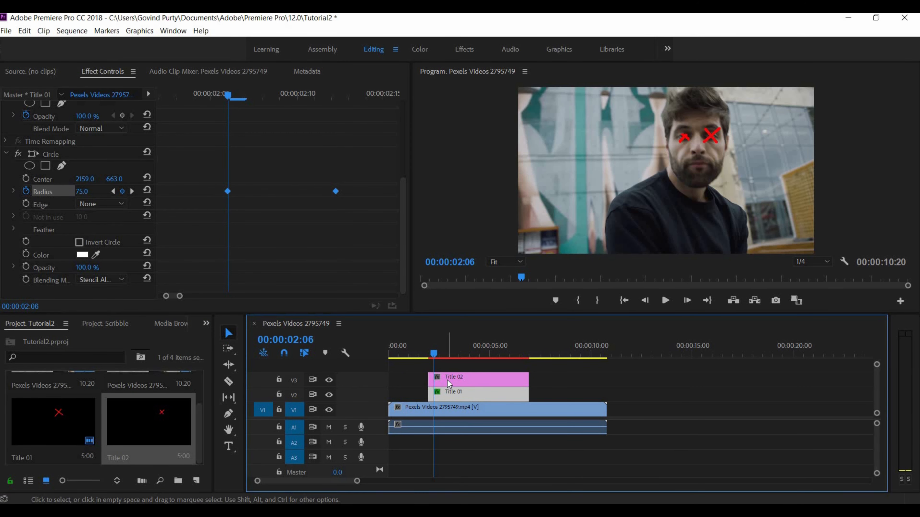
left_click(447, 380)
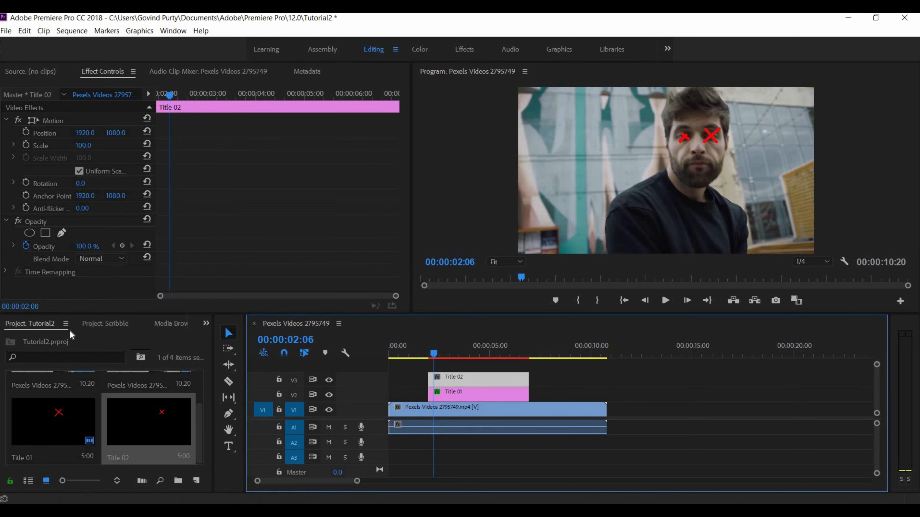
left_click(206, 323)
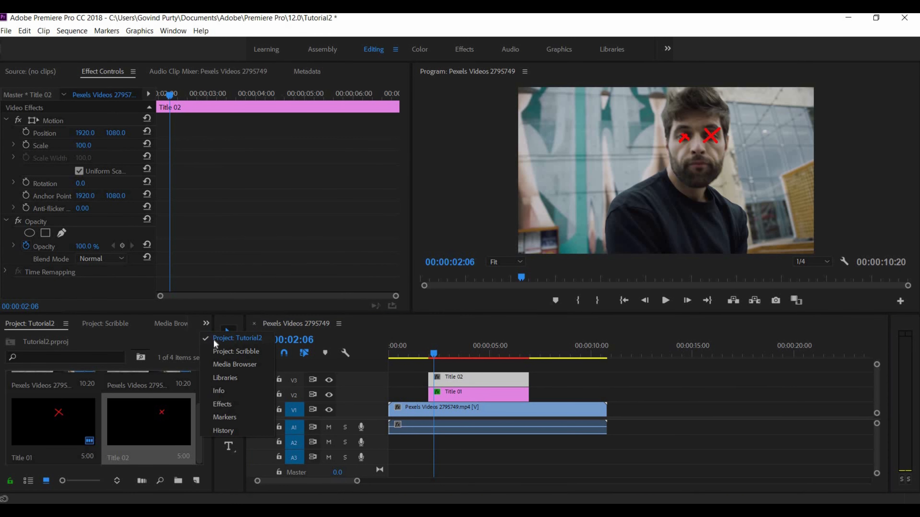
left_click(221, 404)
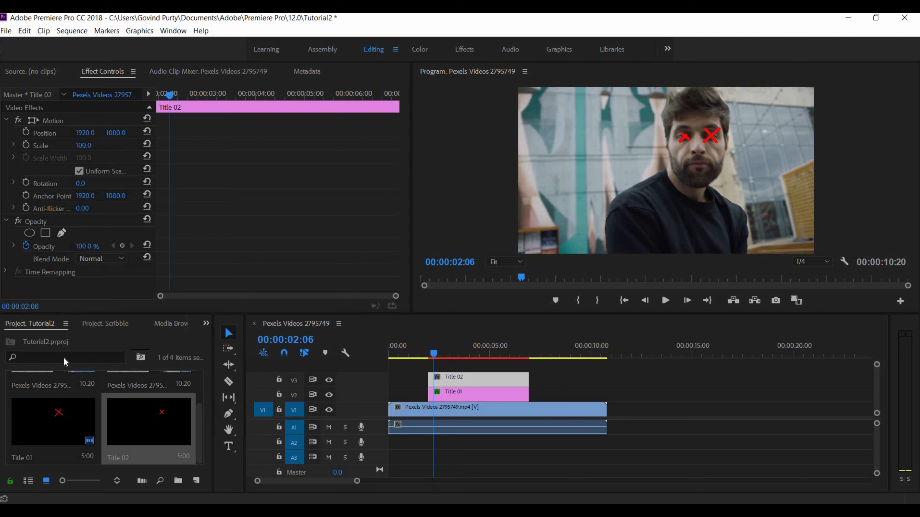
left_click(121, 339)
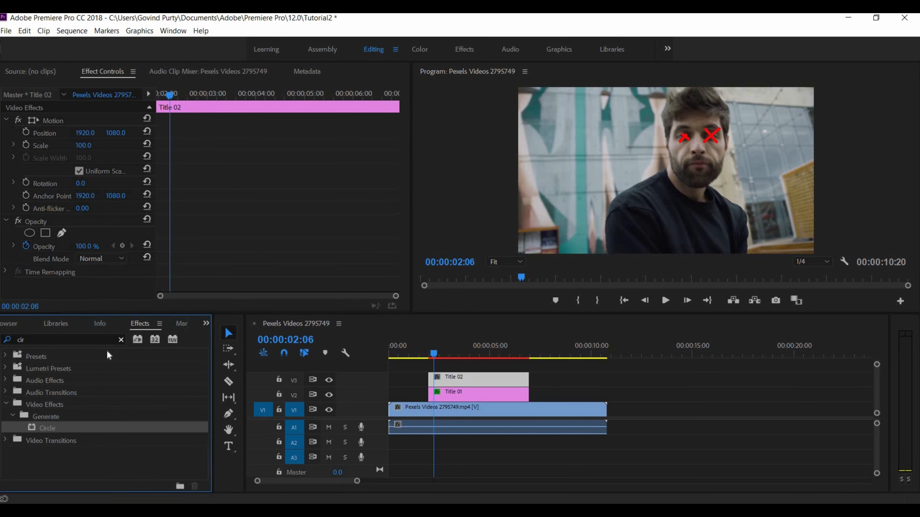
left_click(78, 337)
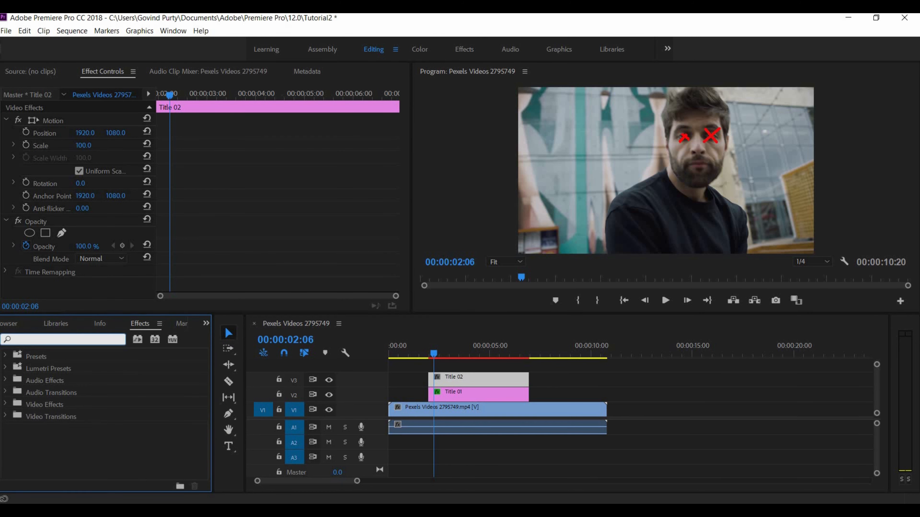
type("cir")
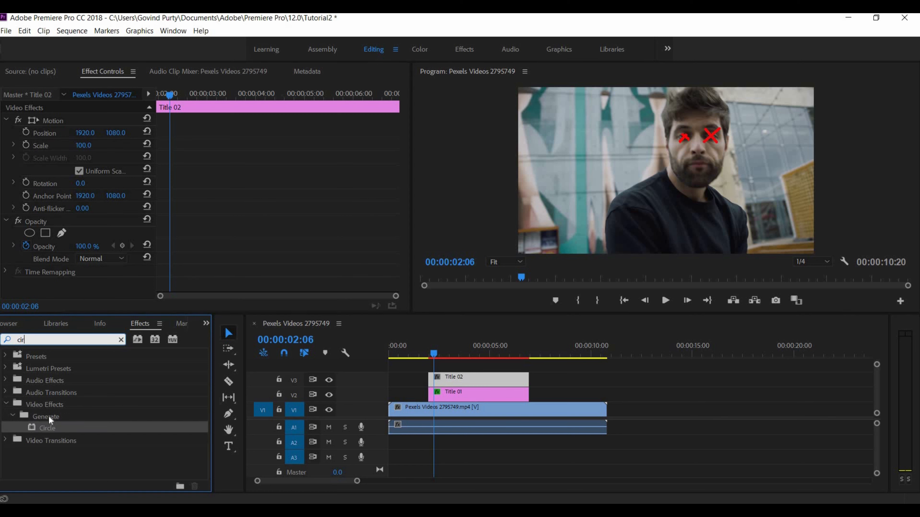
left_click_drag(49, 428, 59, 286)
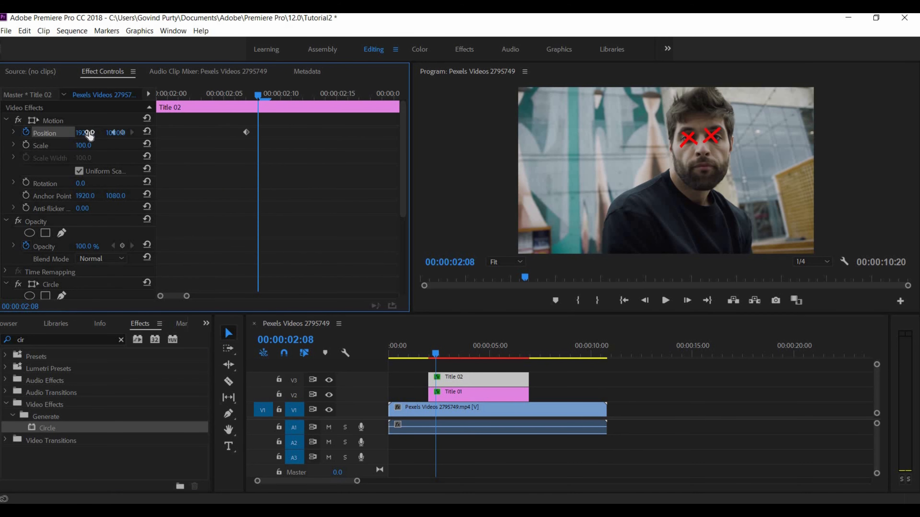
Keyframe Title 02's position frame by frame so that its X follows the man's eye up to 00:00:03:01
left_click_drag(257, 94, 315, 92)
left_click_drag(87, 133, 81, 133)
key("Right")
key("Right")
key("Right")
key("Right")
key("Right")
key("Right")
key("Right")
key("Right")
left_click_drag(180, 296, 160, 296)
key("Right")
key("Right")
left_click_drag(91, 135, 84, 134)
key("Right")
key("Right")
Set Title 02's Circle blending mode to Stencil Alpha and keyframe an increasing radius to reveal the X
scroll(78, 191, "down", 5)
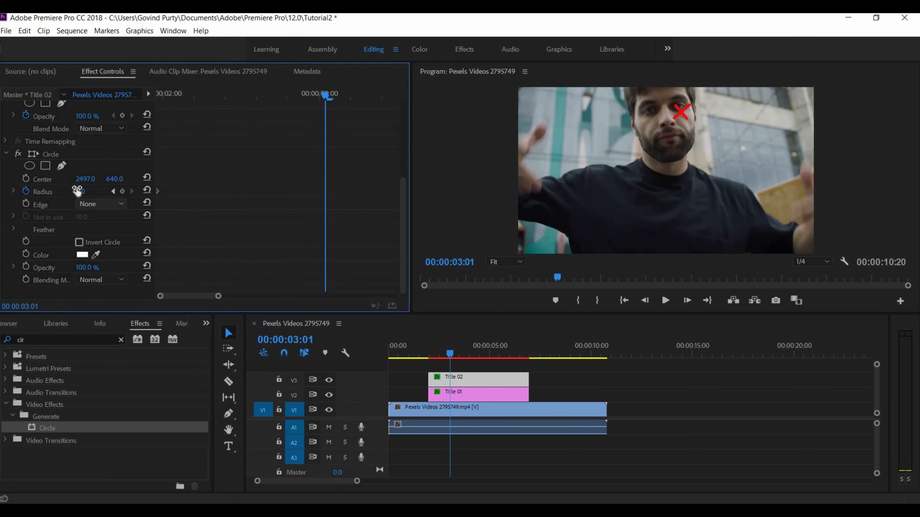
left_click_drag(325, 95, 188, 95)
left_click(117, 280)
left_click(94, 482)
left_click_drag(81, 191, 94, 192)
Keyframe Title 02's Circle radius down to 0 at 00:00:03:01 to hide the X
left_click_drag(188, 95, 325, 96)
left_click(84, 191)
key("Left")
key("Left")
key("Left")
key("Left")
key("Right")
key("Right")
key("Right")
key("Right")
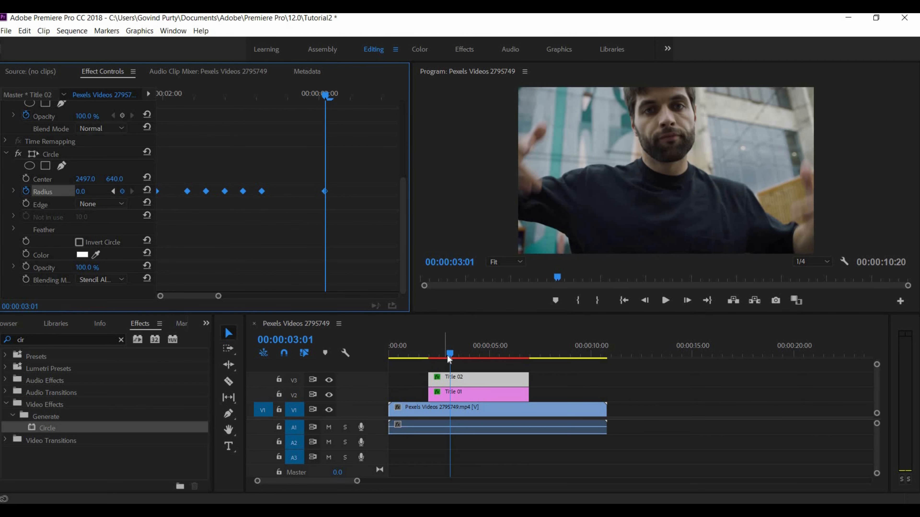
Scrub through the sequence to check how both X titles appear and follow the eyes
left_click(420, 357)
left_click_drag(415, 354, 432, 368)
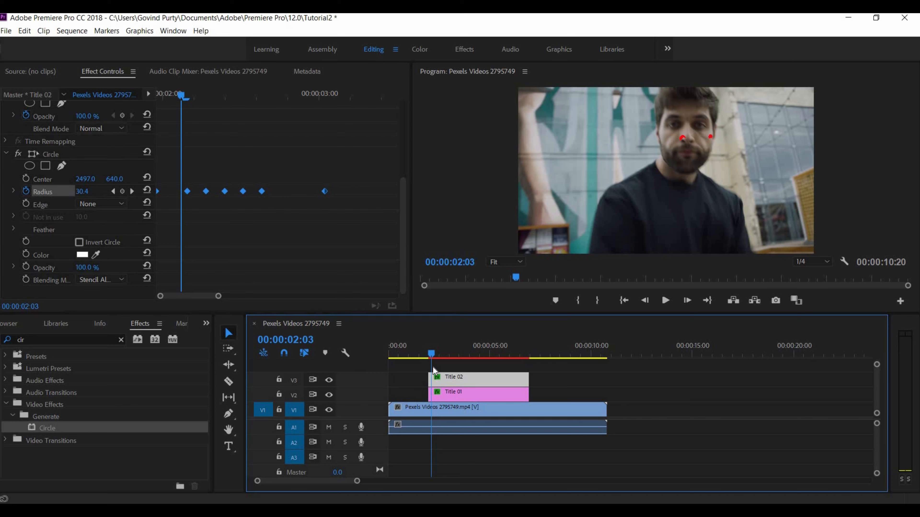
left_click_drag(435, 367, 445, 376)
Open Title 01 for editing, slightly shrink one diagonal stroke of its X and close the title editor
double_click(451, 395)
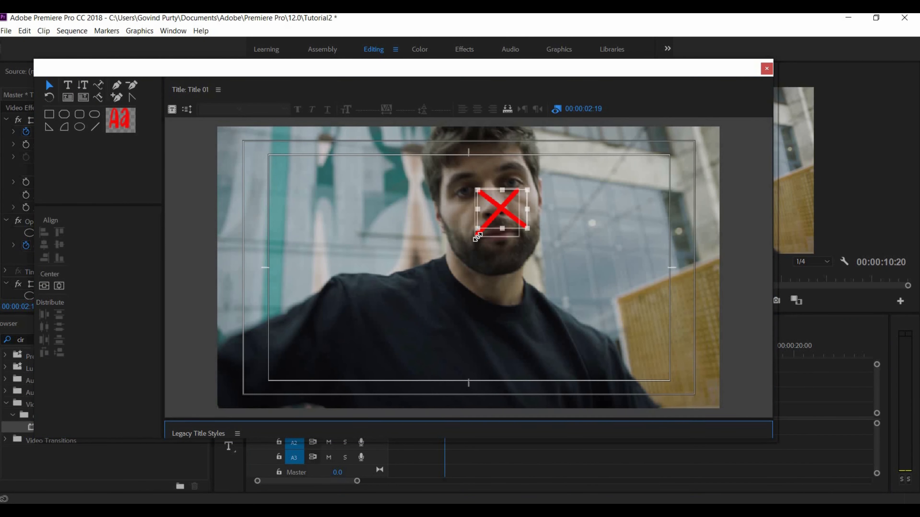
left_click_drag(482, 232, 485, 227)
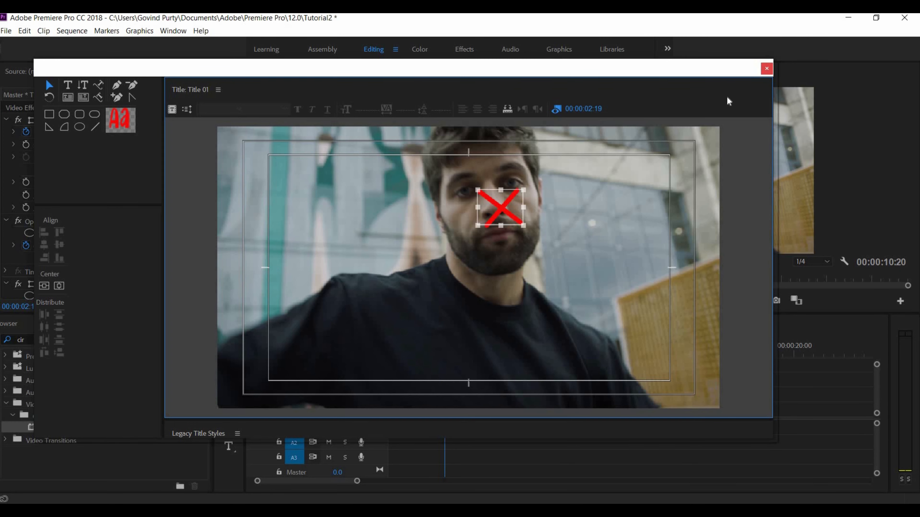
left_click(766, 68)
Move the playhead to 00:00:02:13 and create a 3840 by 2160 legacy title named Title 03
mouse_move(426, 354)
left_mouse_down()
mouse_move(384, 354)
mouse_move(470, 353)
mouse_move(437, 364)
left_mouse_up()
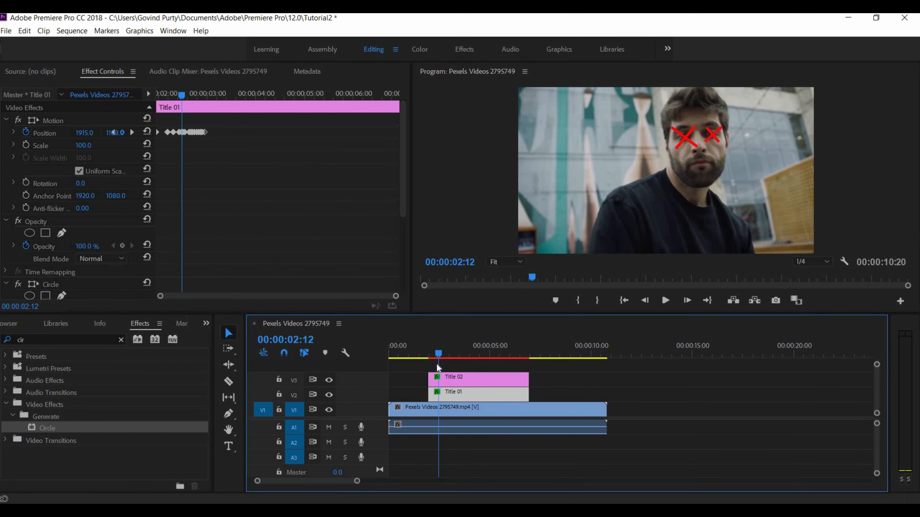
left_click_drag(437, 363, 440, 369)
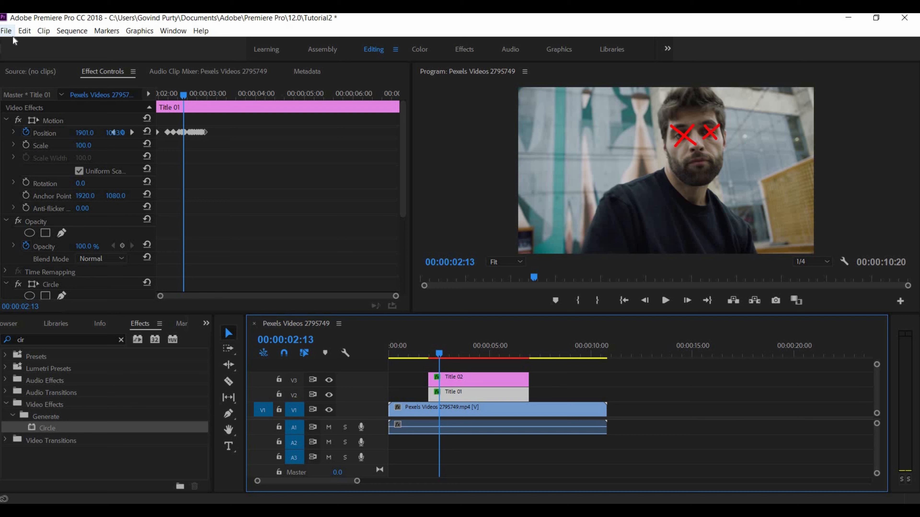
left_click(7, 32)
mouse_move(148, 46)
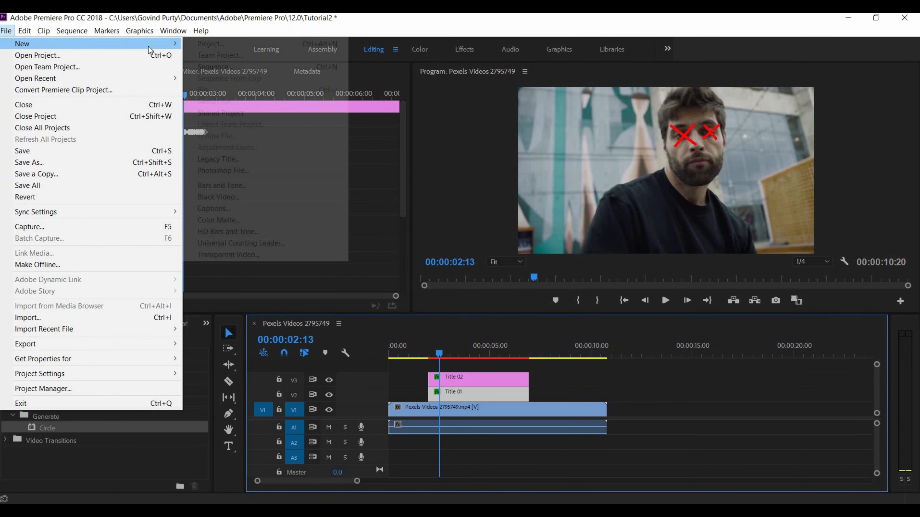
left_click(253, 160)
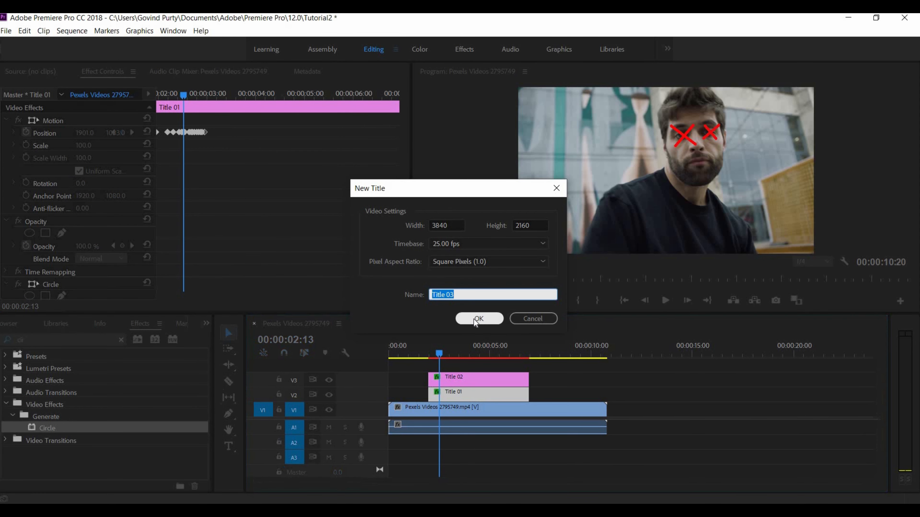
left_click(473, 319)
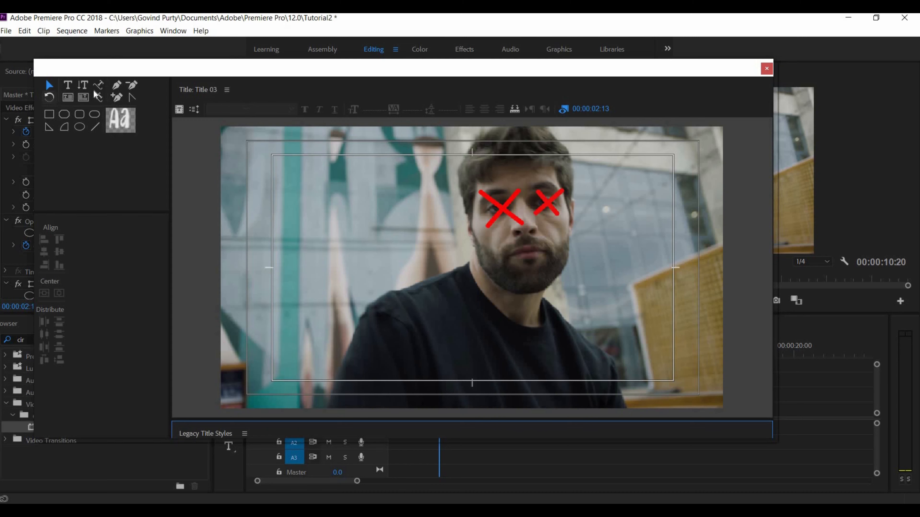
Draw a closed curved Pen outline around the man's face and hair, about 880 wide and 1160 high
left_click(116, 85)
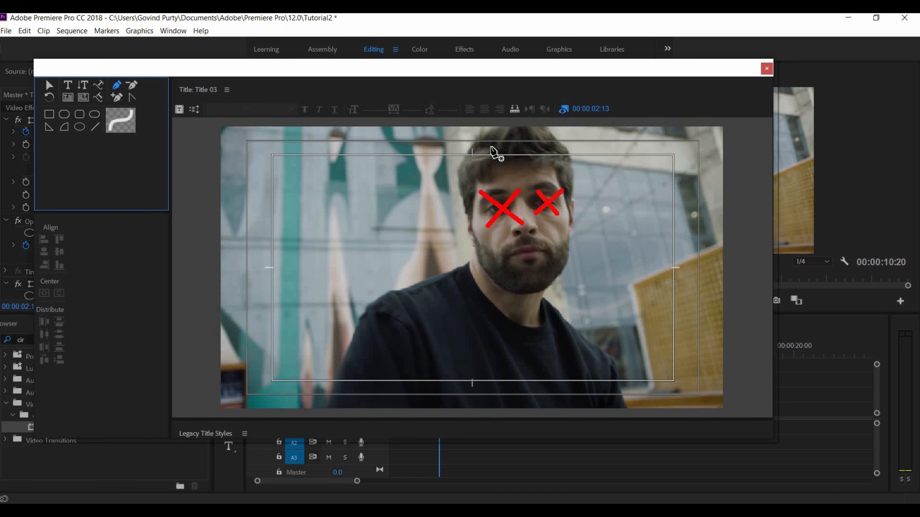
left_click(464, 211)
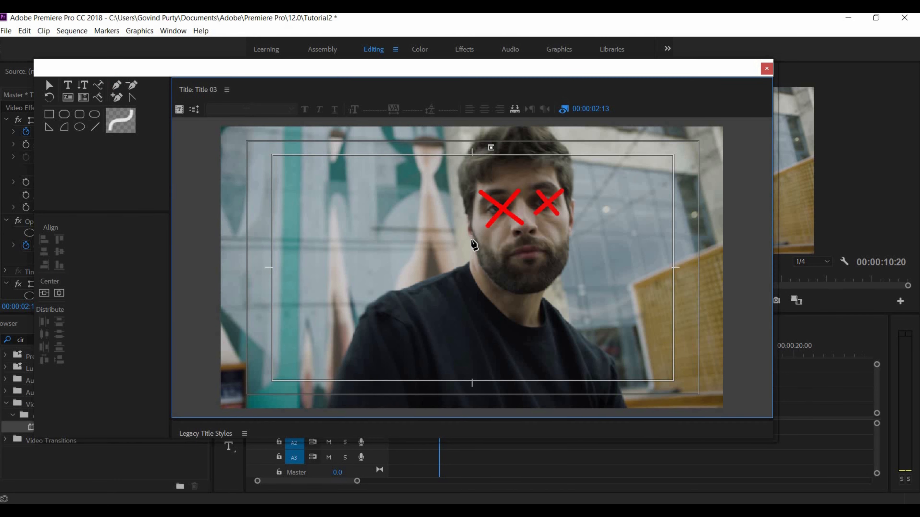
left_click_drag(476, 250, 478, 264)
left_click_drag(511, 290, 551, 302)
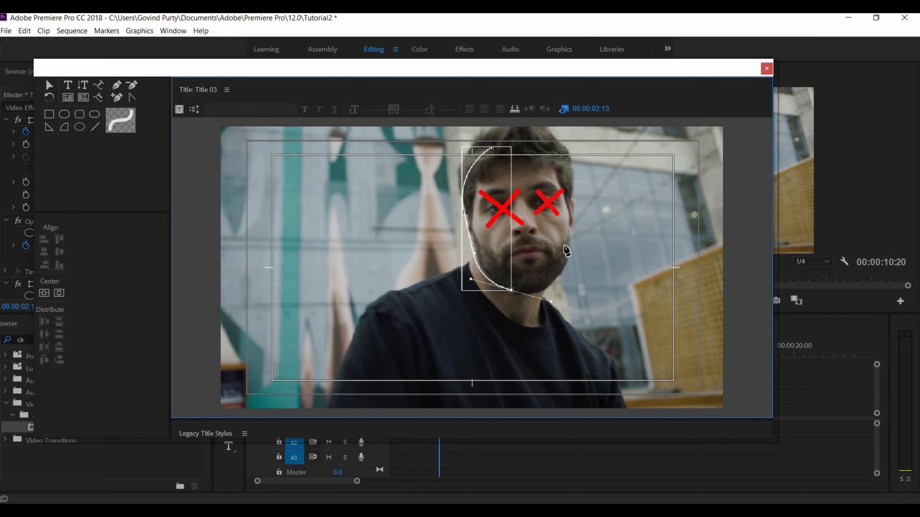
left_click_drag(572, 214, 561, 172)
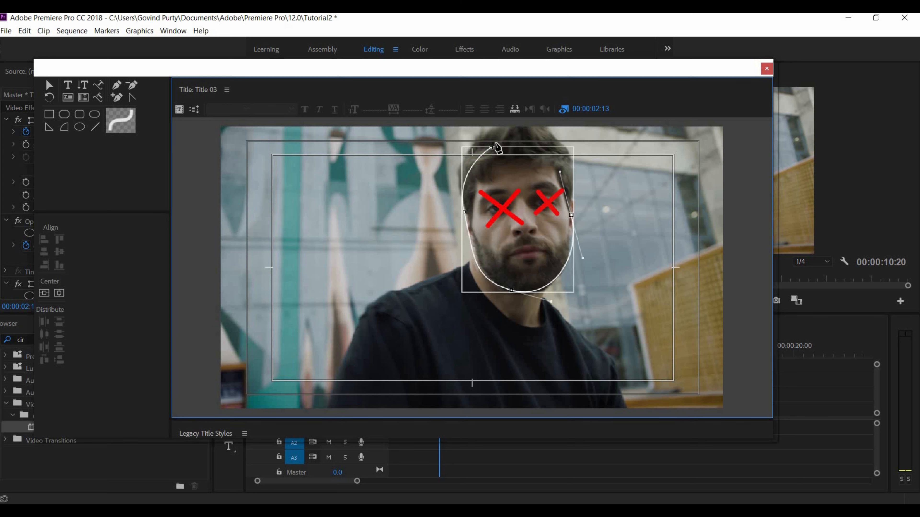
left_click_drag(492, 147, 565, 138)
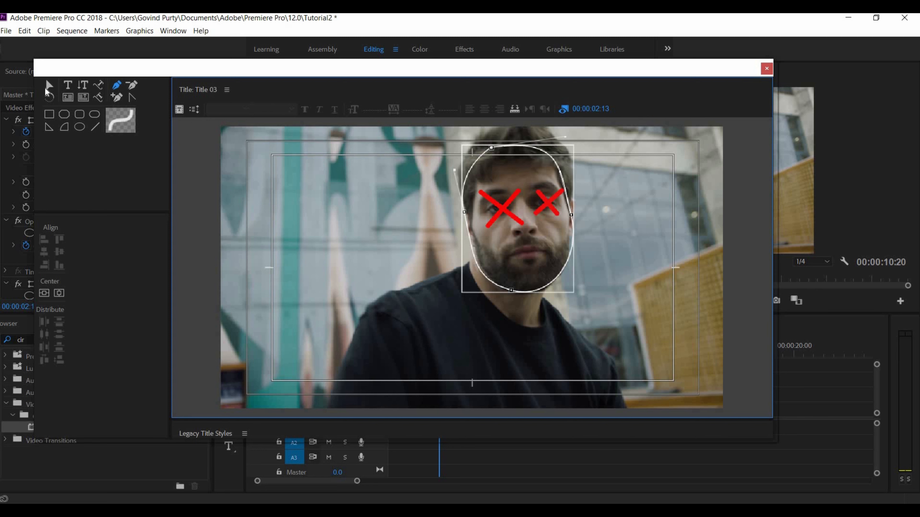
Set the face outline's line width to 35 and close the title windows
left_click(228, 92)
left_click(282, 181)
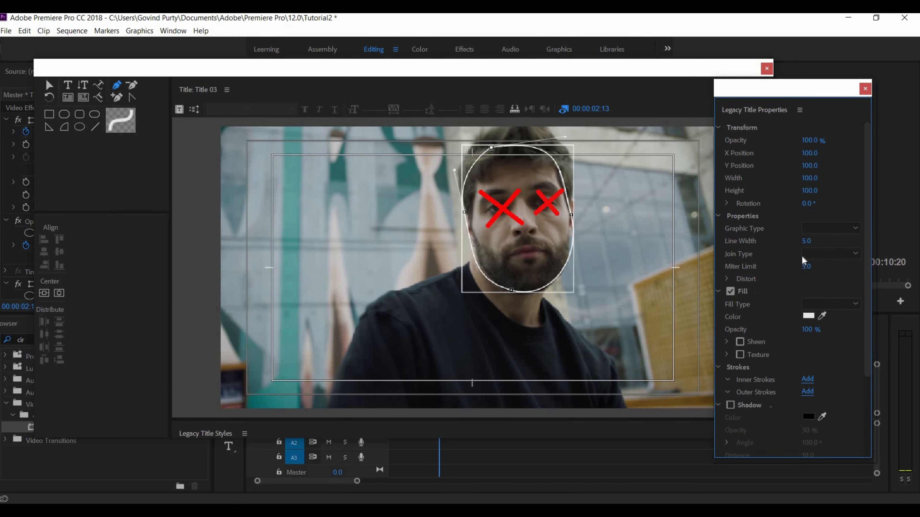
left_click(807, 236)
type("35")
key("Return")
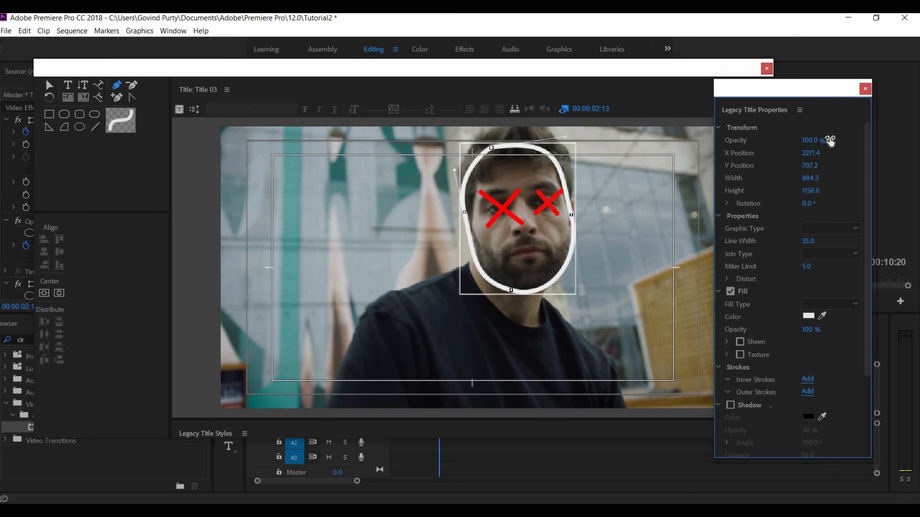
left_click(865, 89)
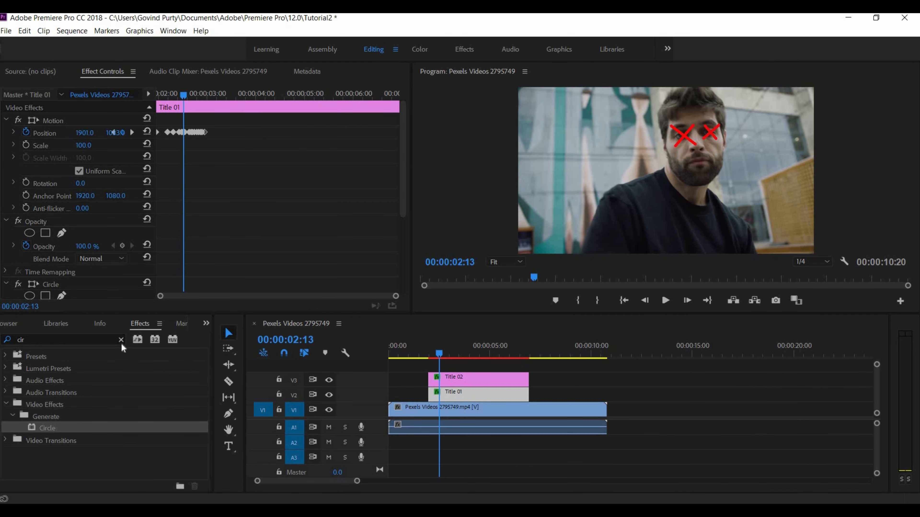
Place Title 03 from the project files on track V4 above Title 02, aligned with the other titles
left_click(120, 339)
left_click(206, 324)
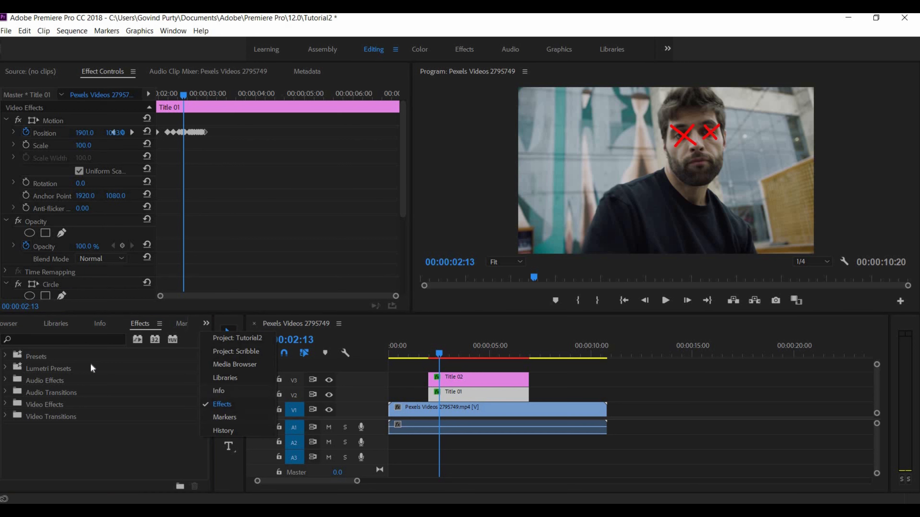
left_click(233, 338)
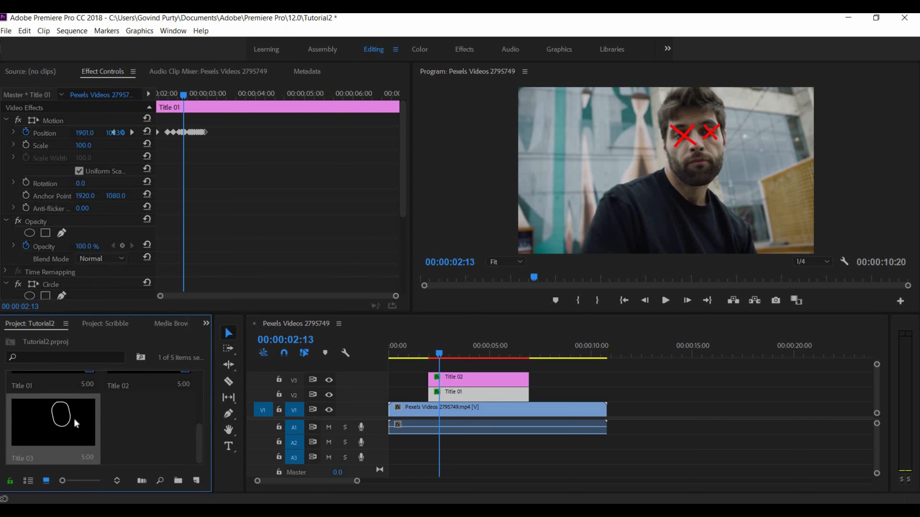
left_click_drag(439, 378, 439, 355)
left_click(435, 356)
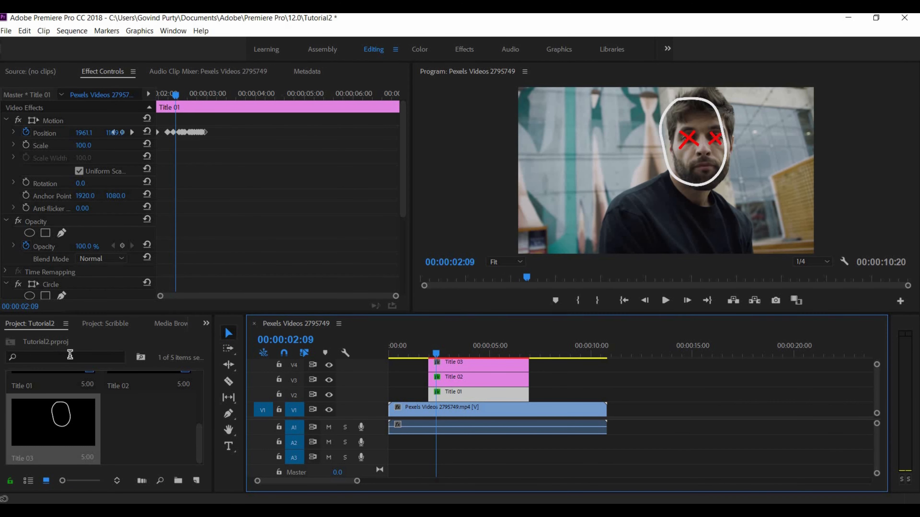
Apply the Roughen Edges effect to Title 03, set its border to 20 and return the playhead to 00:00:02:00
left_click(206, 323)
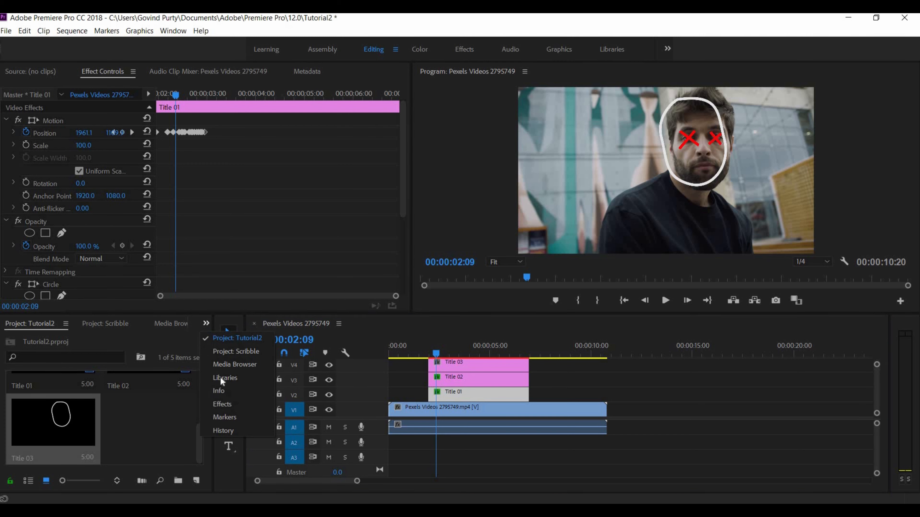
left_click(226, 404)
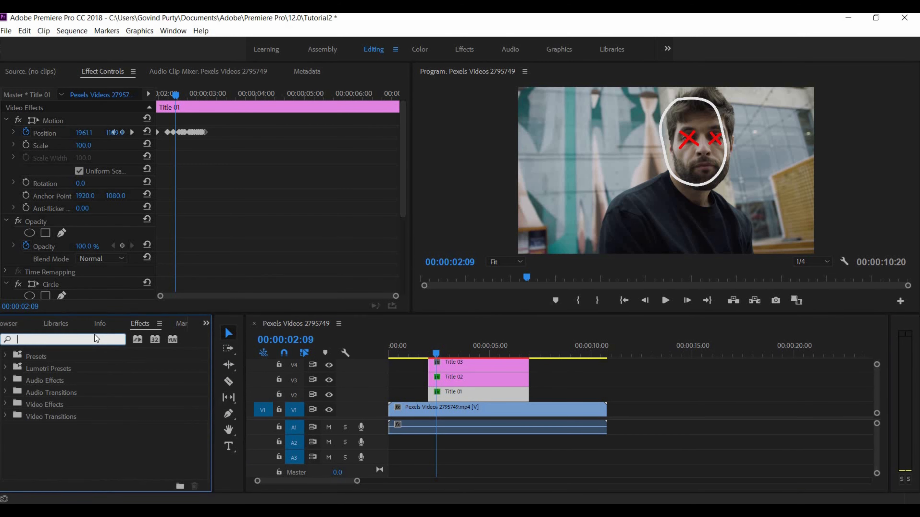
left_click_drag(62, 427, 448, 369)
scroll(79, 211, "down", 10)
left_click_drag(175, 94, 164, 95)
left_click_drag(83, 209, 91, 209)
left_click_drag(76, 428, 448, 364)
left_click_drag(82, 179, 86, 180)
left_click_drag(432, 354, 429, 354)
left_click_drag(84, 179, 87, 179)
left_click_drag(436, 355, 429, 355)
Find the Circle effect and add it to Title 03 below Roughen Edges
left_click(120, 339)
type("circ")
left_click_drag(67, 426, 59, 278)
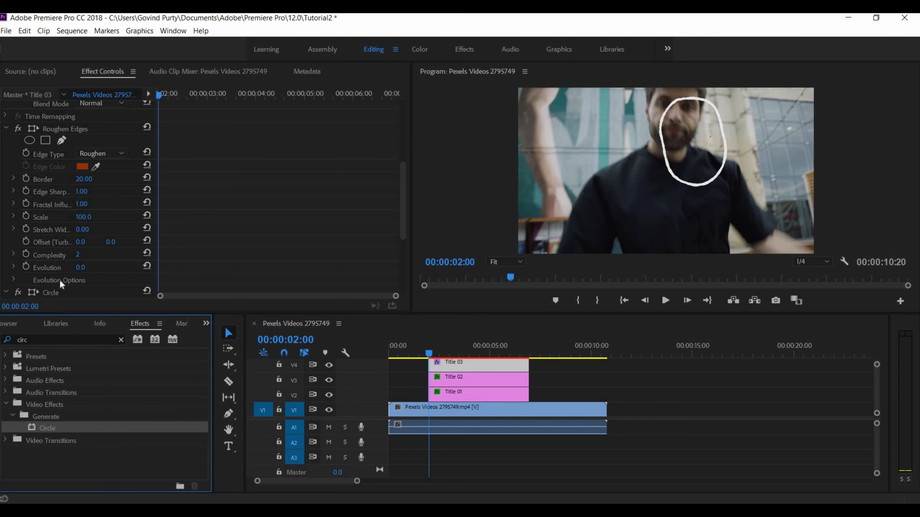
Set Title 03's Circle effect to Normal blending and move its center to 2280, 734
scroll(51, 280, "down", 3)
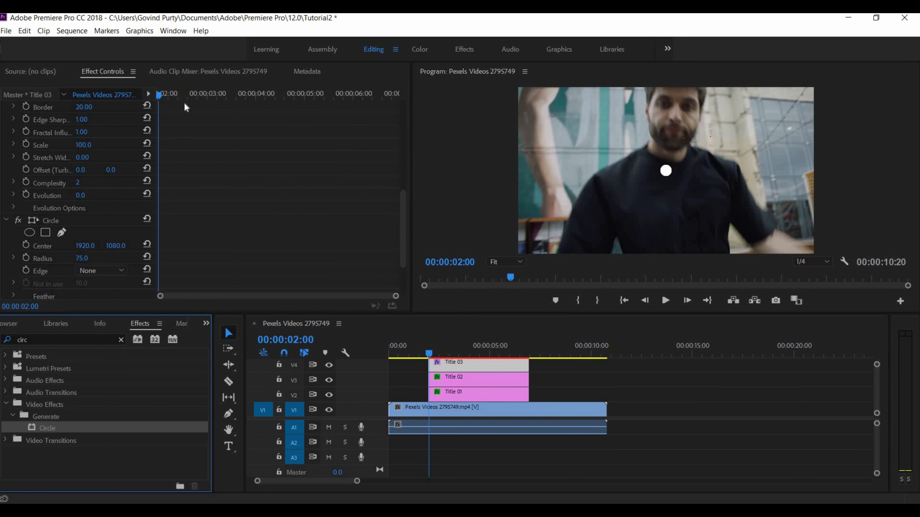
left_click(158, 92)
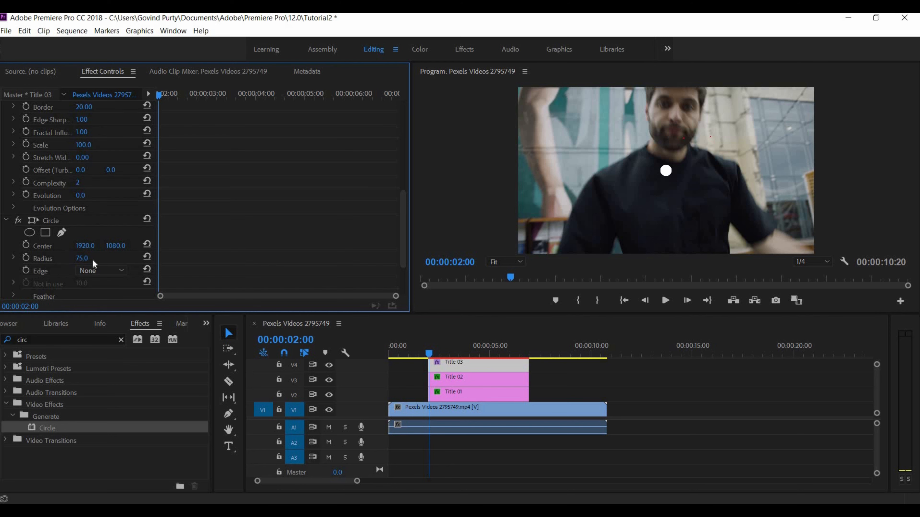
scroll(96, 272, "down", 3)
left_click(101, 286)
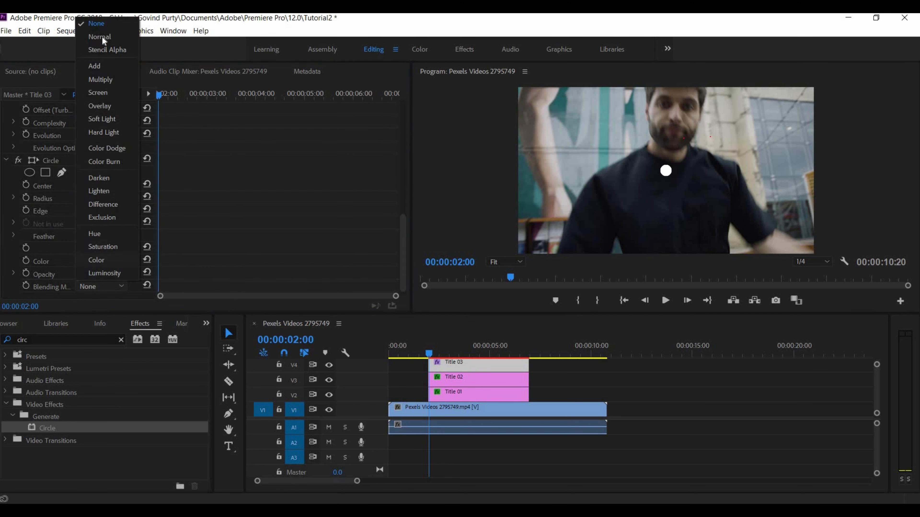
left_click(103, 36)
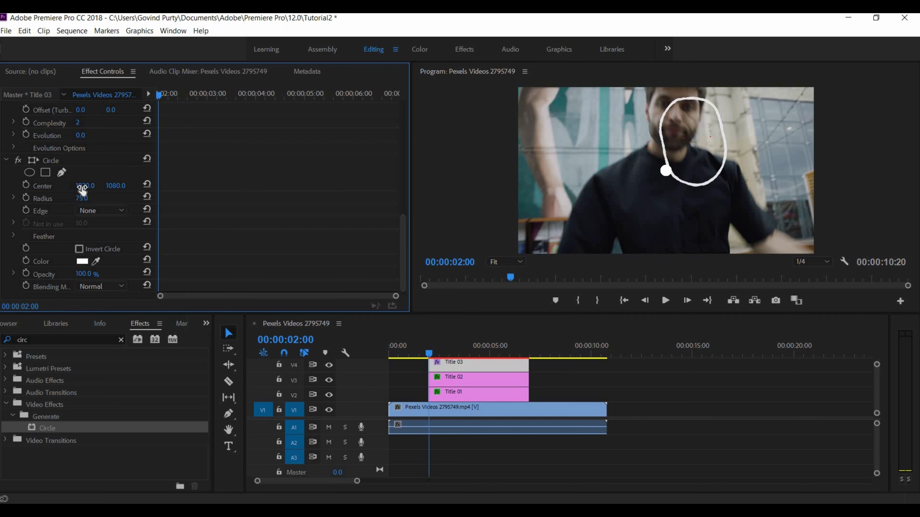
left_click_drag(85, 186, 261, 186)
left_click_drag(115, 185, 2, 185)
At 00:00:01:24, start keyframing the Circle effect's radius with a value of 0
scroll(127, 167, "up", 10)
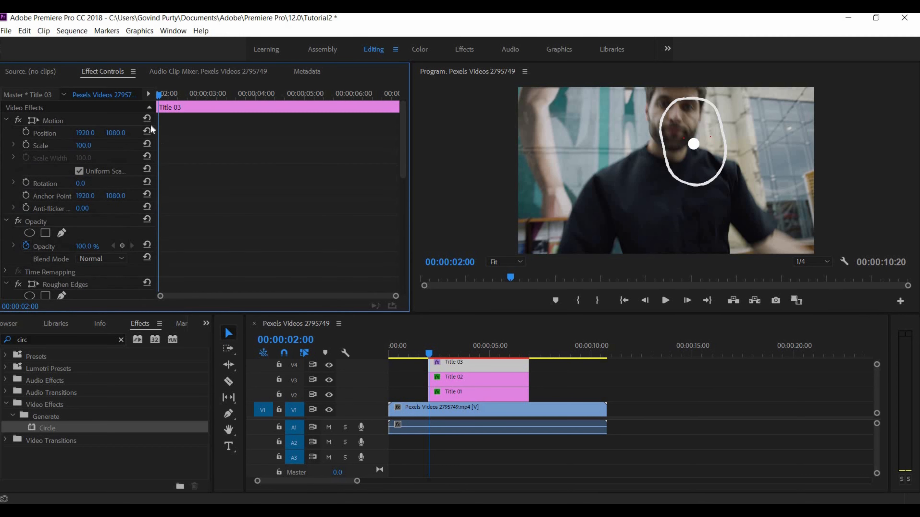
left_click_drag(158, 95, 155, 95)
scroll(87, 198, "down", 3)
left_click(87, 199)
left_click(104, 208)
scroll(33, 231, "down", 10)
left_click(91, 189)
key("Return")
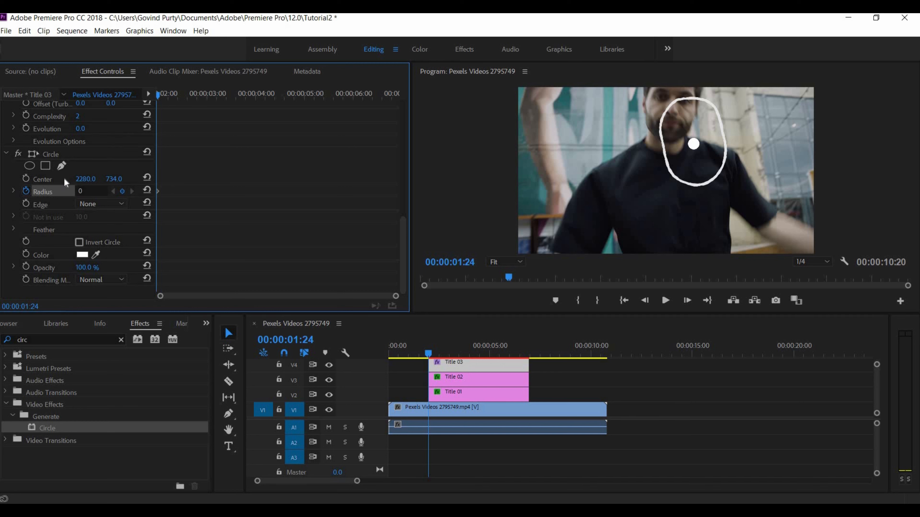
left_click(112, 174)
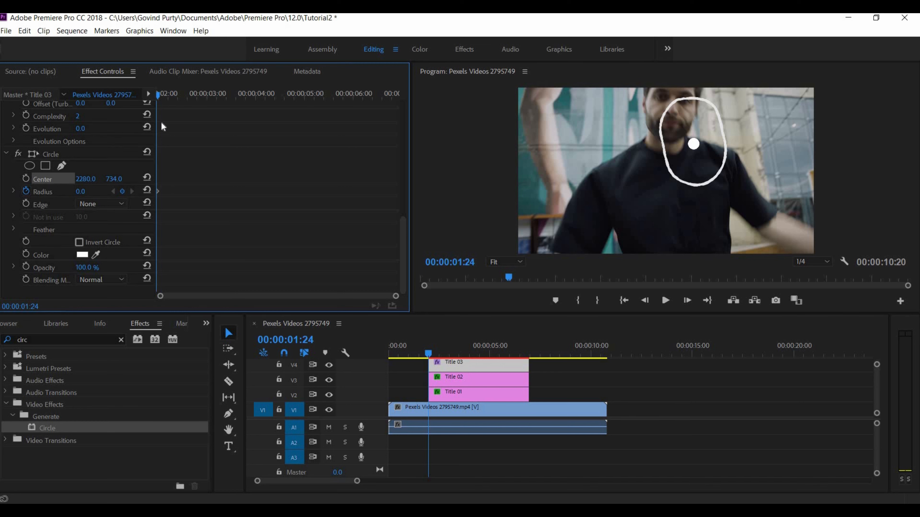
Start keyframing the position of Title 03 at 00:00:01:24
scroll(162, 123, "up", 10)
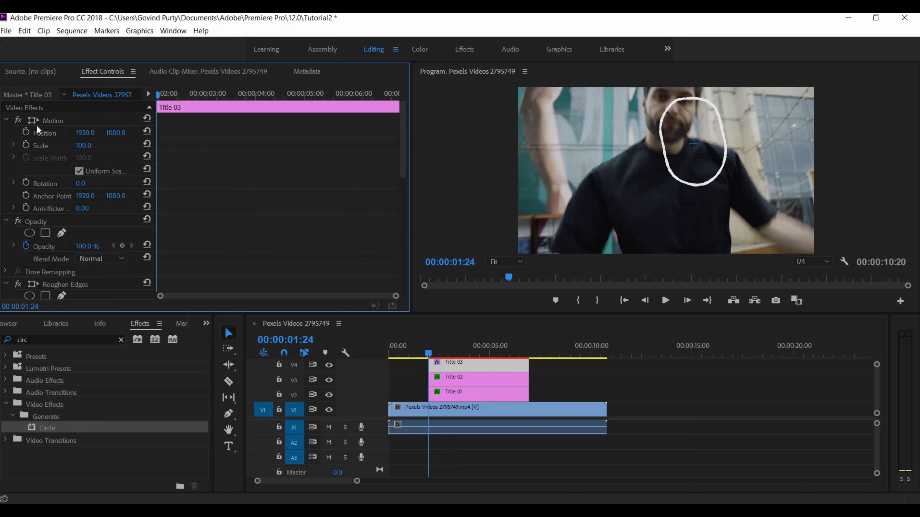
left_click(51, 121)
left_click(27, 132)
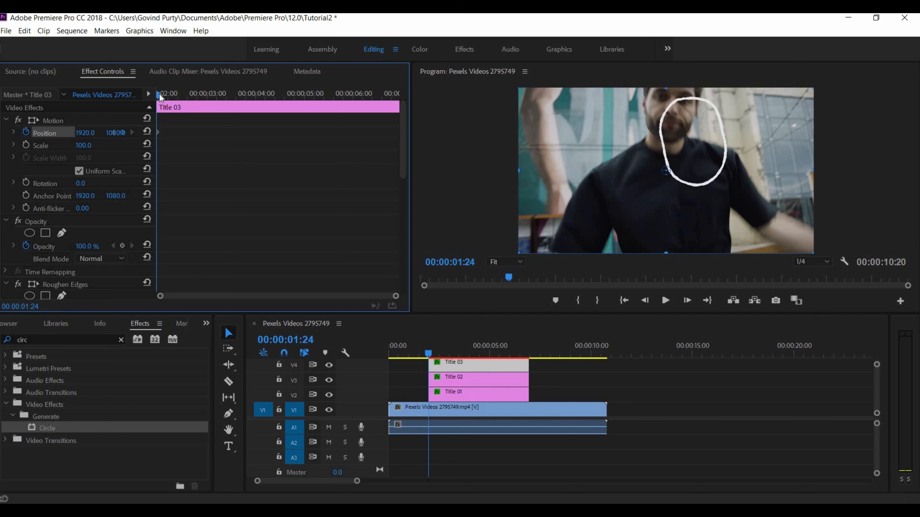
At 00:00:02:08, shift Title 03 horizontally to 2000 and lower it so the white outline fits the man's face
left_click_drag(164, 98, 172, 103)
key("Right")
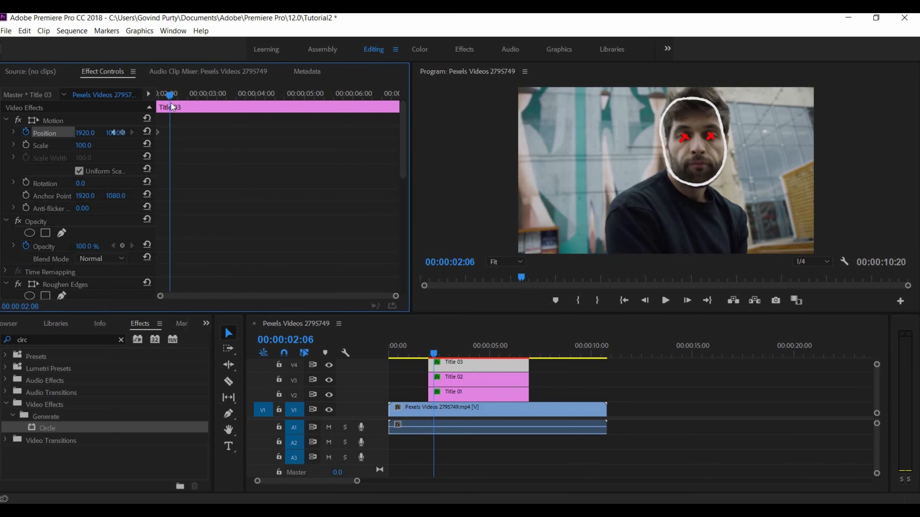
key("Left")
key("Right")
key("Right")
key("Right")
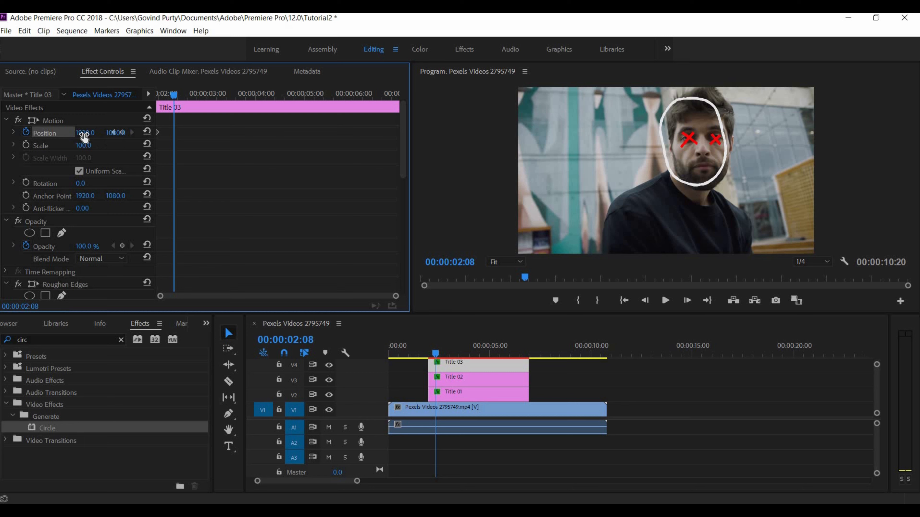
left_click_drag(85, 133, 87, 133)
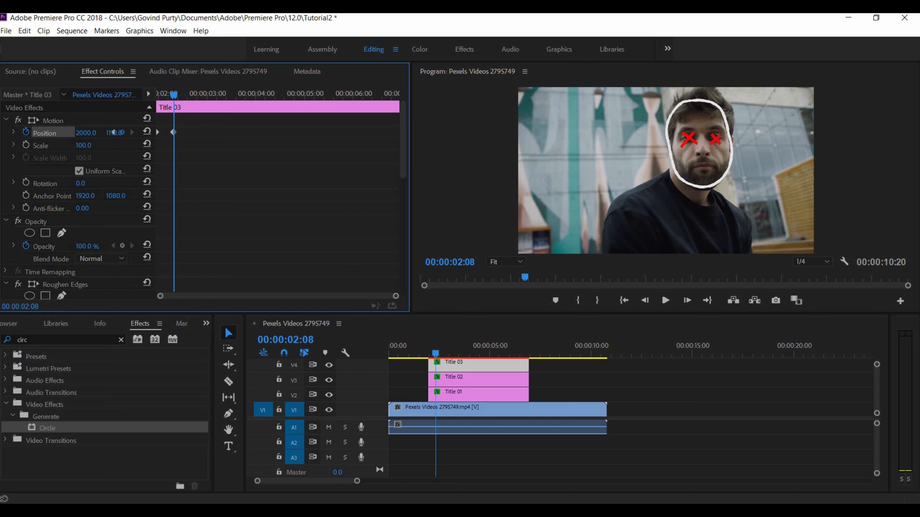
left_click_drag(114, 132, 113, 133)
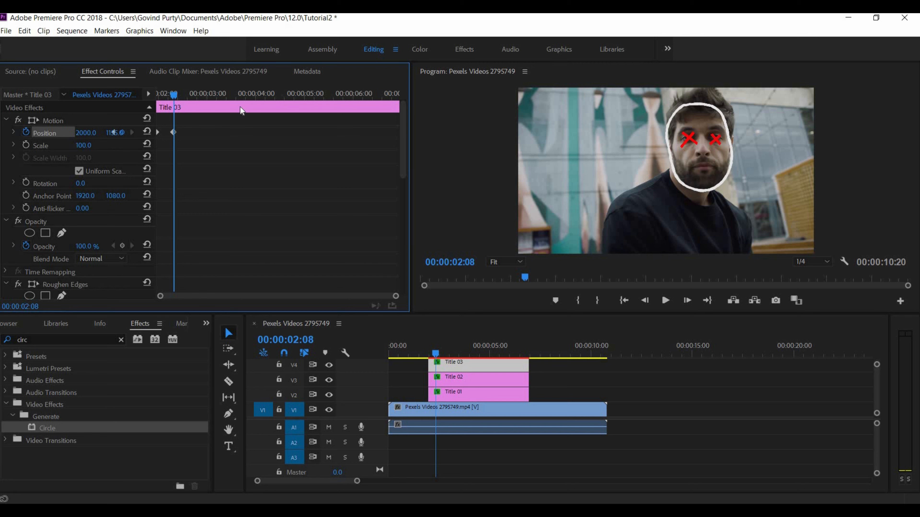
Keyframe Title 03's position at 00:00:02:14, with horizontal value 1890, and at two further points so the outline follows the face
left_click_drag(179, 98, 186, 99)
left_click_drag(115, 132, 51, 133)
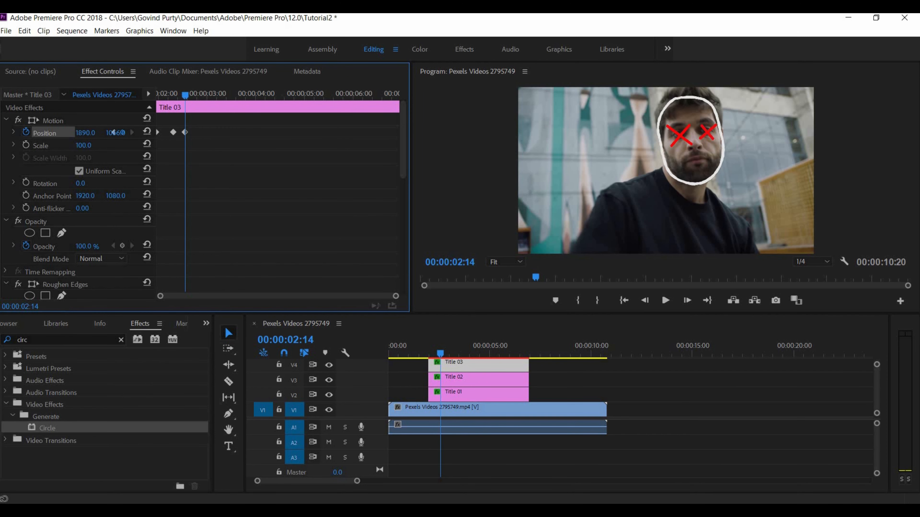
left_click_drag(176, 99, 195, 96)
left_click_drag(115, 133, 81, 135)
left_click_drag(194, 96, 211, 95)
mouse_move(87, 133)
left_mouse_down()
mouse_move(69, 134)
mouse_move(104, 133)
mouse_move(75, 132)
left_mouse_up()
At 00:00:03:15, move Title 03 horizontally to 1370 over the face and start rotation keyframing at 17°
left_click_drag(211, 95, 236, 100)
left_click_drag(93, 133, 127, 133)
left_click(25, 182)
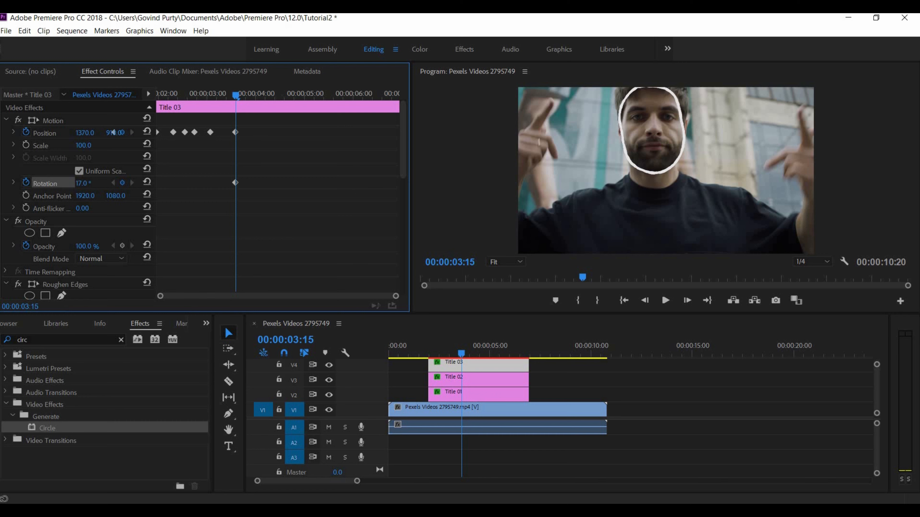
Shortly past 00:00:03:15, keyframe Title 03's horizontal position at 1213 and rotation at 12°, adjusting its height to the face
left_click_drag(239, 95, 246, 95)
left_click_drag(84, 133, 42, 133)
left_click_drag(118, 133, 137, 133)
left_click_drag(85, 184, 88, 184)
left_click_drag(116, 134, 94, 134)
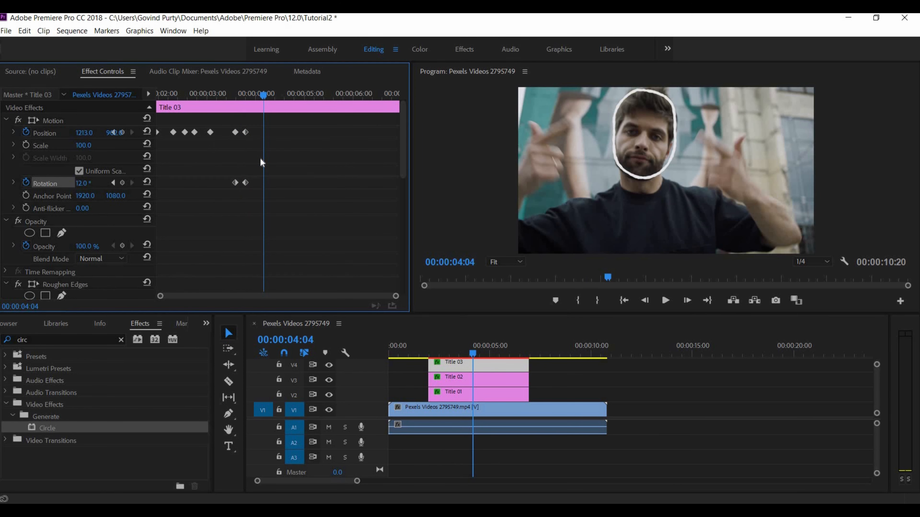
Add a radius keyframe of 0 to the Circle effect at 00:00:04:04 and return the playhead to 00:00:01:24
scroll(253, 173, "down", 10)
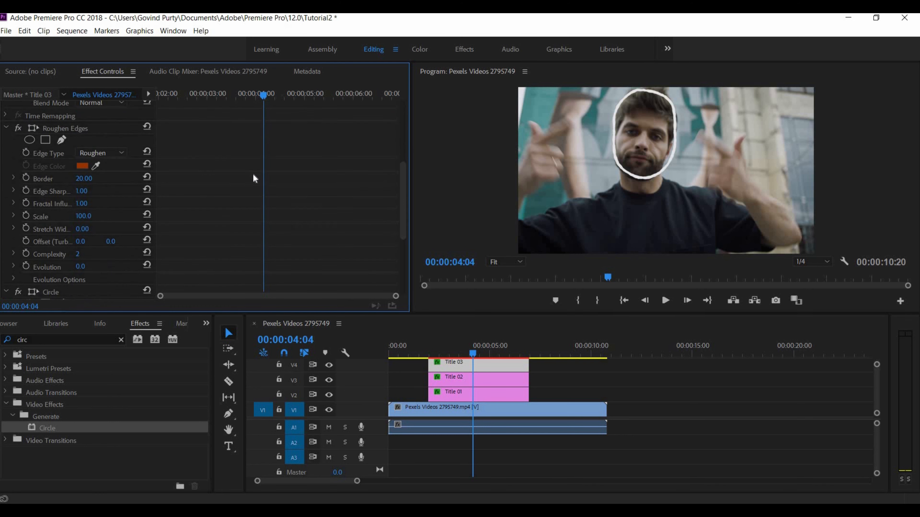
left_click(124, 191)
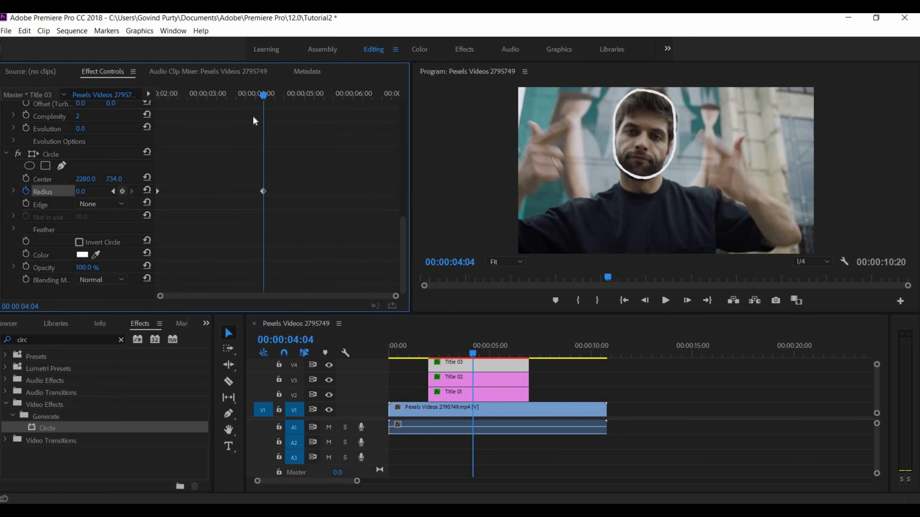
left_click_drag(264, 94, 95, 288)
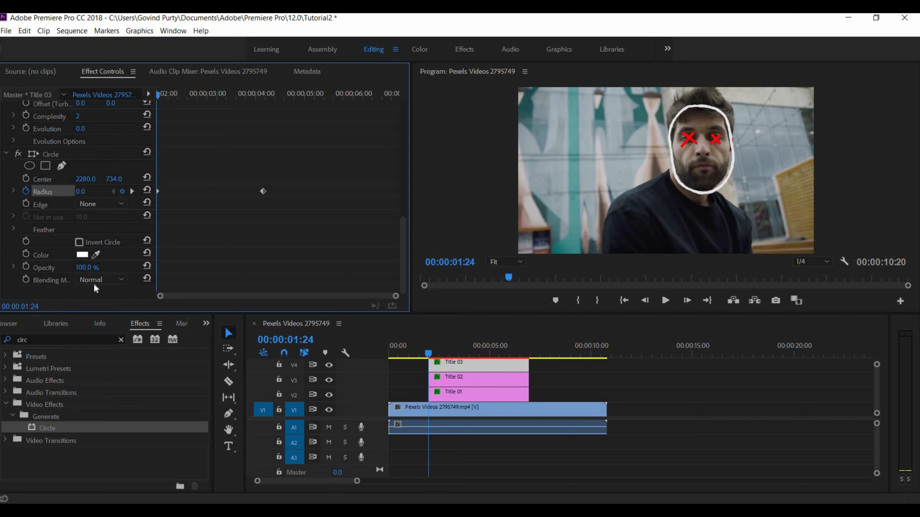
Set the Circle effect's blending mode to Stencil Alpha and save the project
left_click(95, 281)
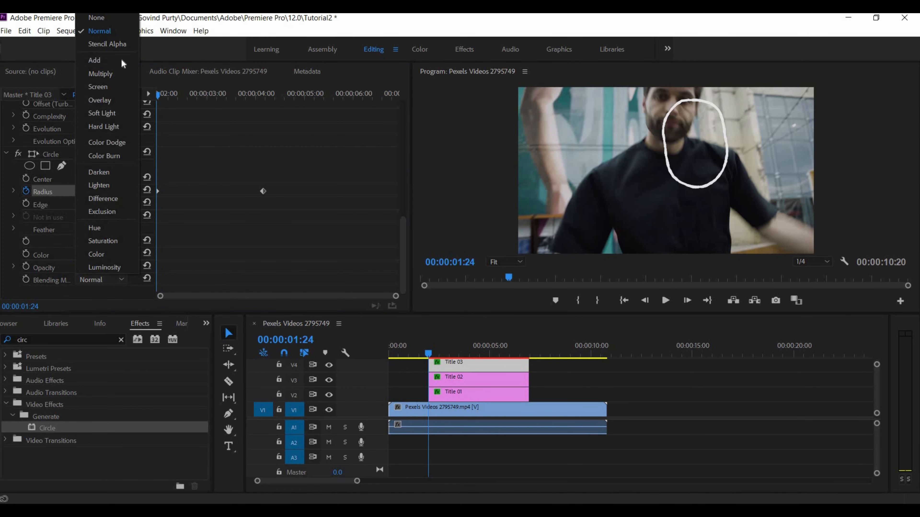
left_click(120, 59)
key("ctrl+s")
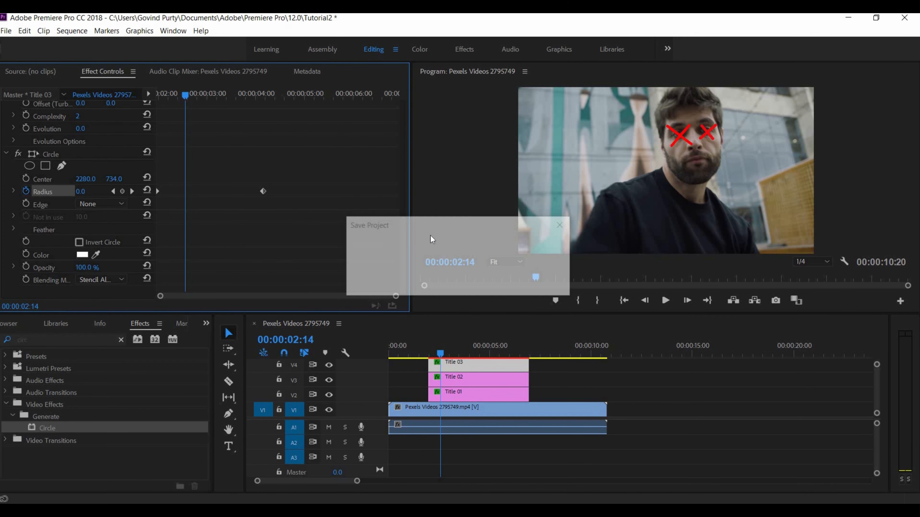
Try Circle radius values of 200 and 300 at 00:00:02:14
left_click(92, 192)
type("200")
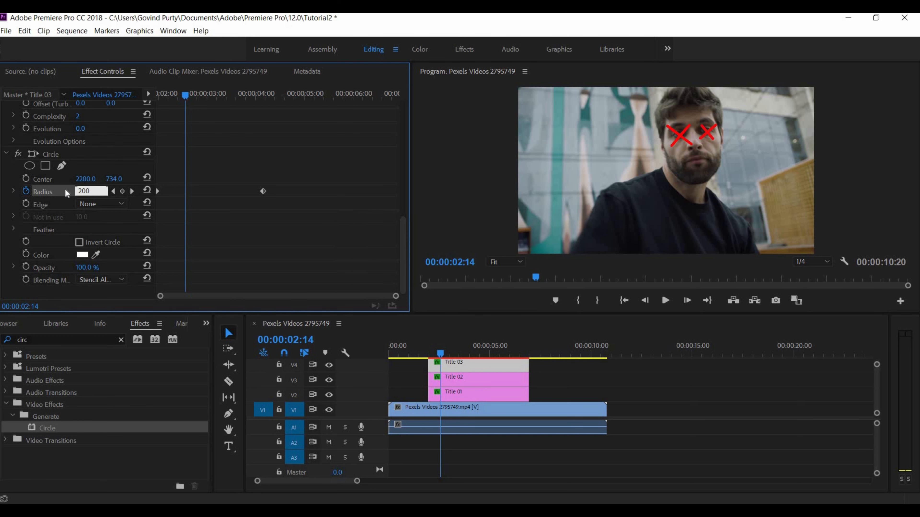
key("Return")
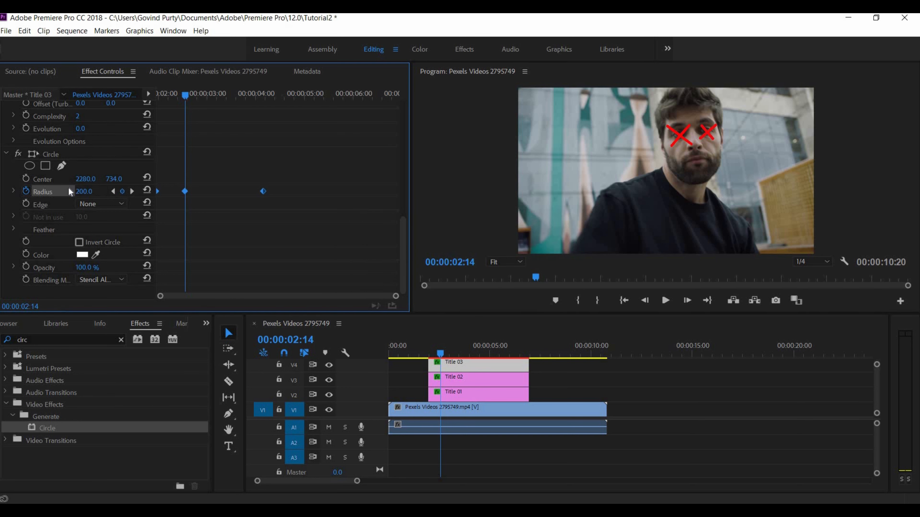
left_click(92, 192)
type("300")
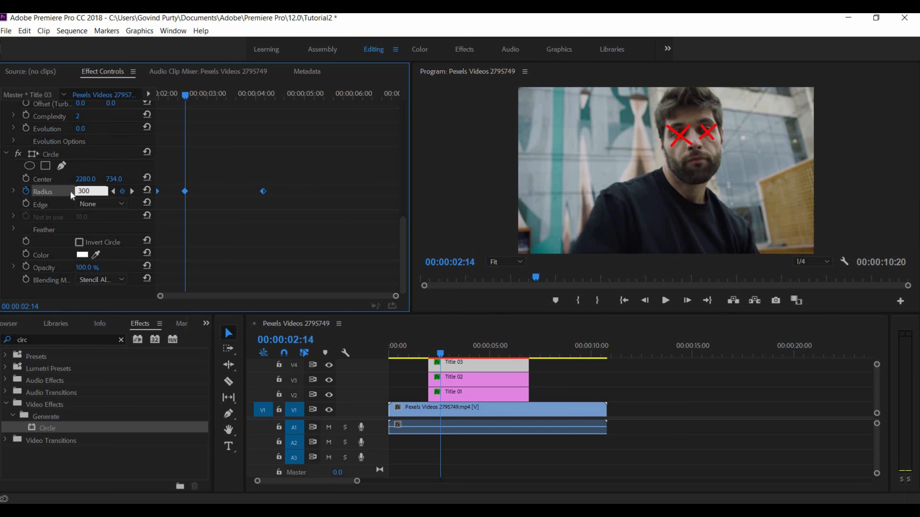
key("Return")
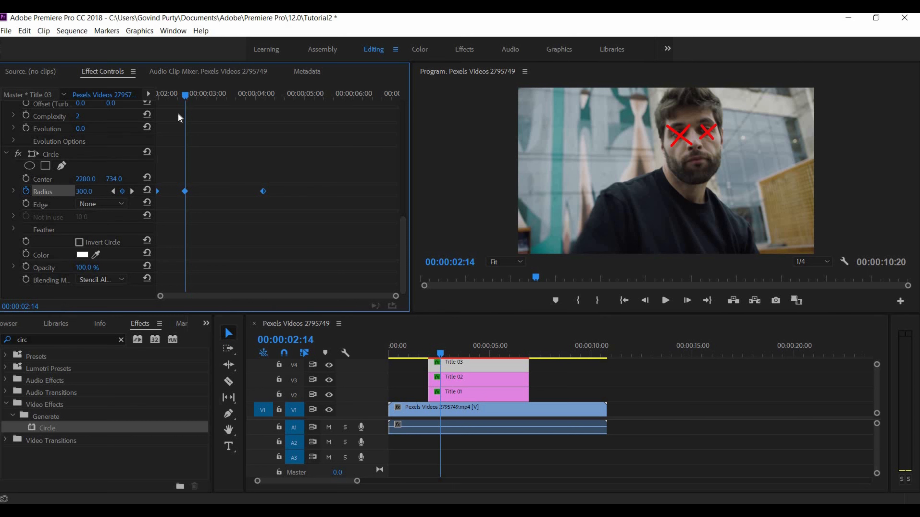
left_click_drag(197, 98, 183, 105)
Show the circle with Normal blending, set its radius at 00:00:02:14 to 500, and restore Stencil Alpha blending
left_click(93, 278)
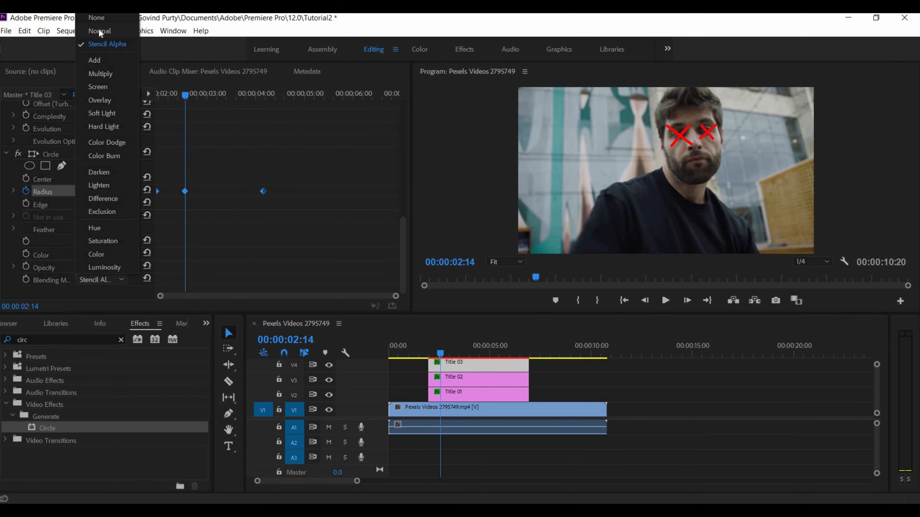
left_click(100, 32)
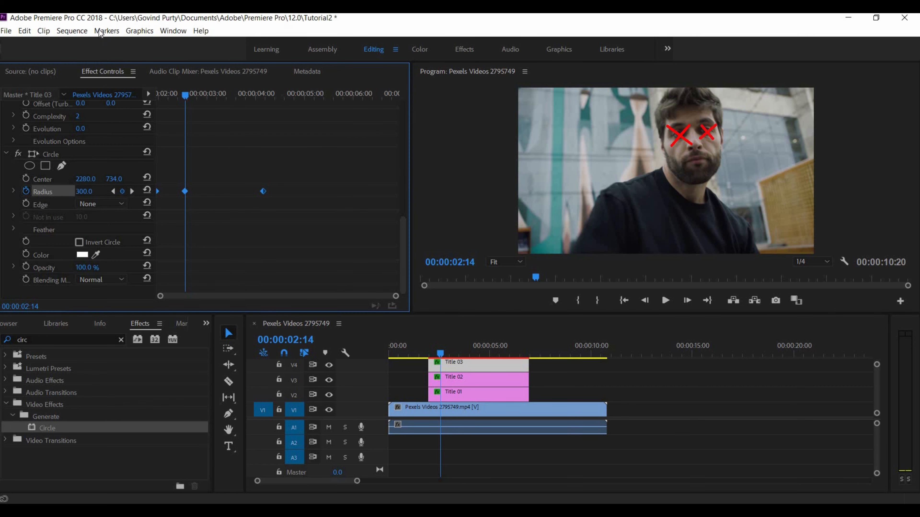
left_click(84, 192)
type("50")
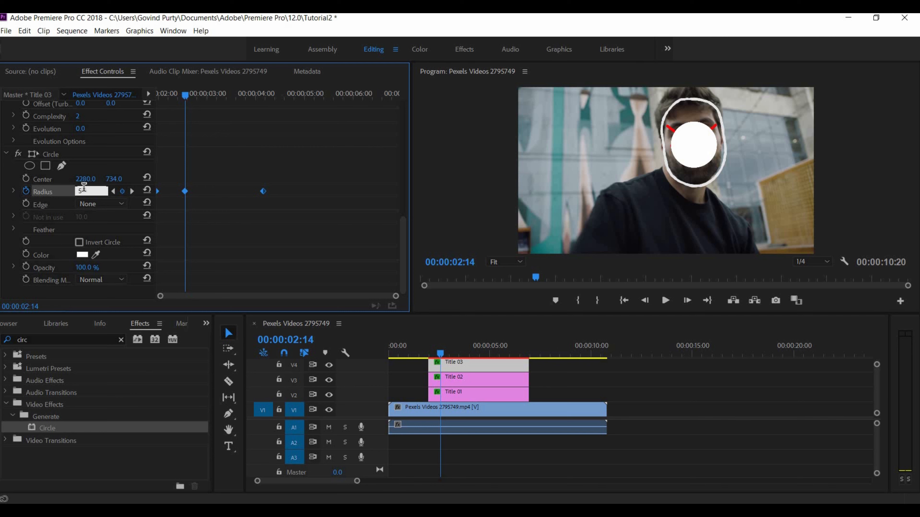
type("0")
key("Return")
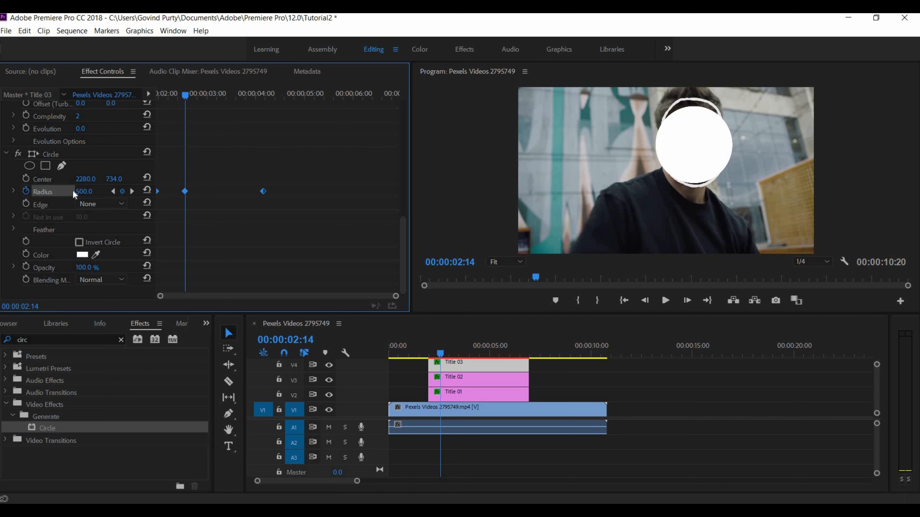
left_click(92, 278)
left_click(107, 43)
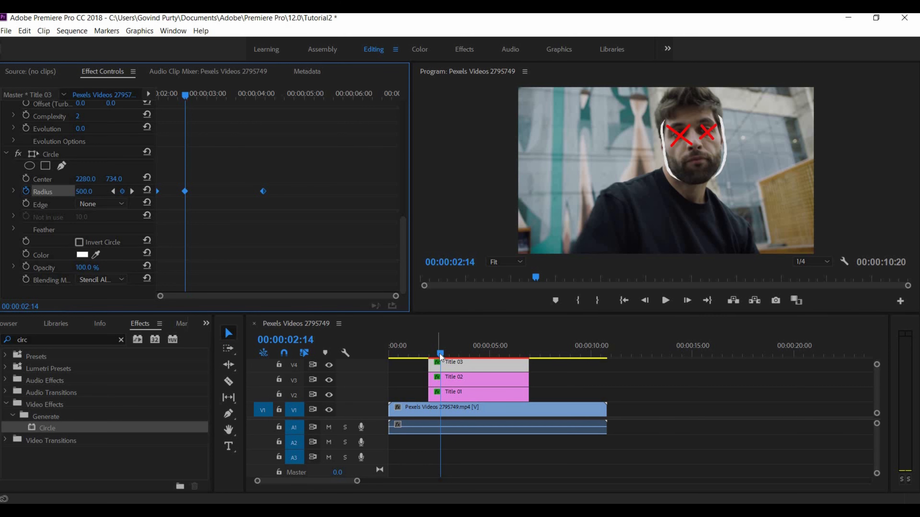
Scrub from 00:00:01:05 to 00:00:03:15 to check how the circle reveals and hides the face outline
left_click(413, 352)
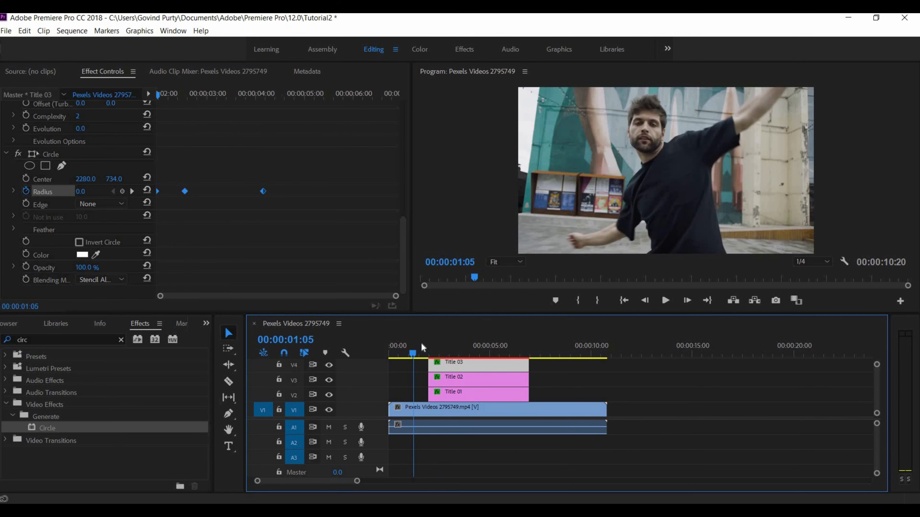
left_click_drag(163, 95, 204, 117)
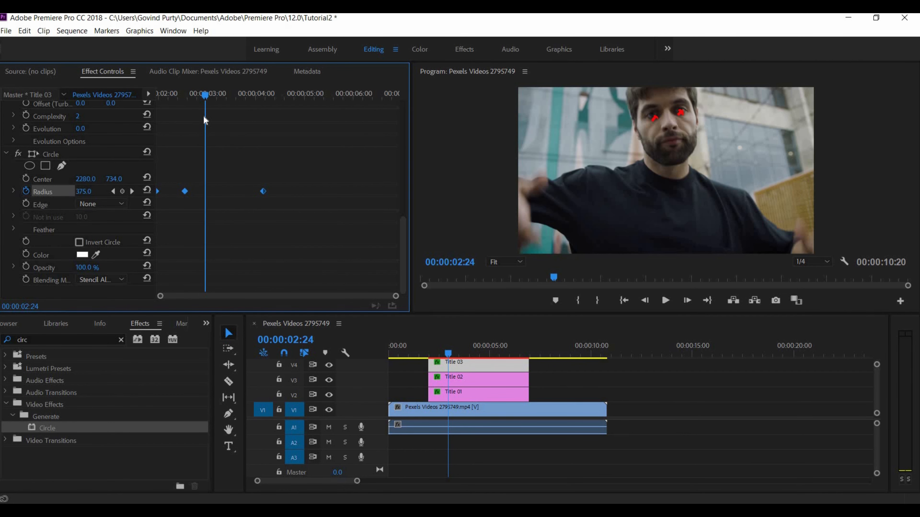
left_click_drag(189, 119, 195, 122)
key("Right")
key("Right")
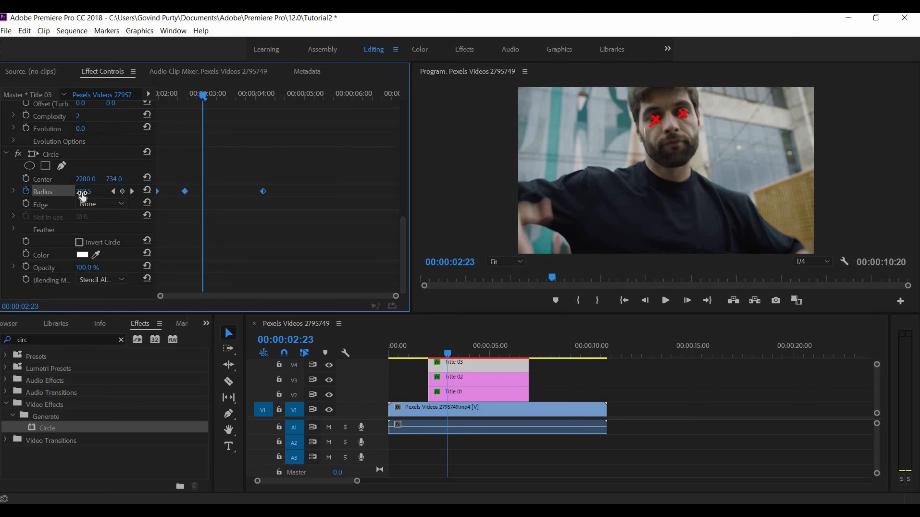
left_click(185, 99)
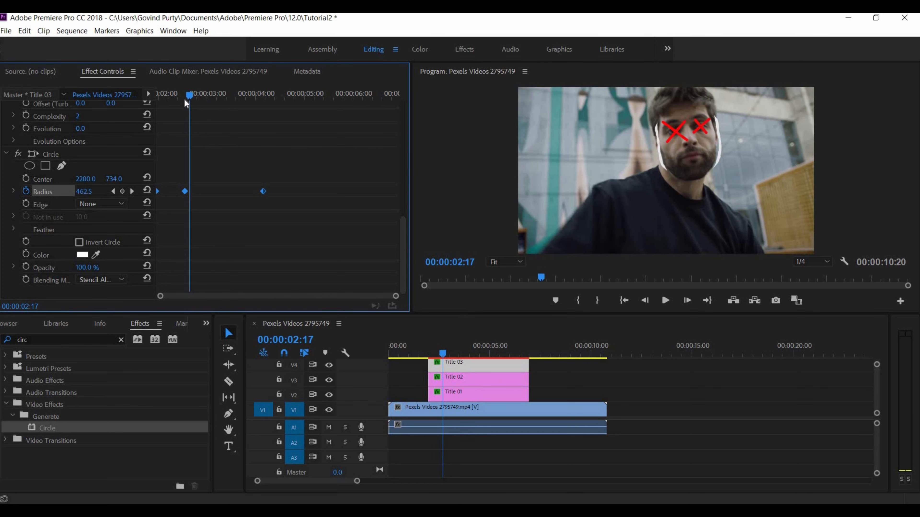
left_click_drag(206, 108, 235, 110)
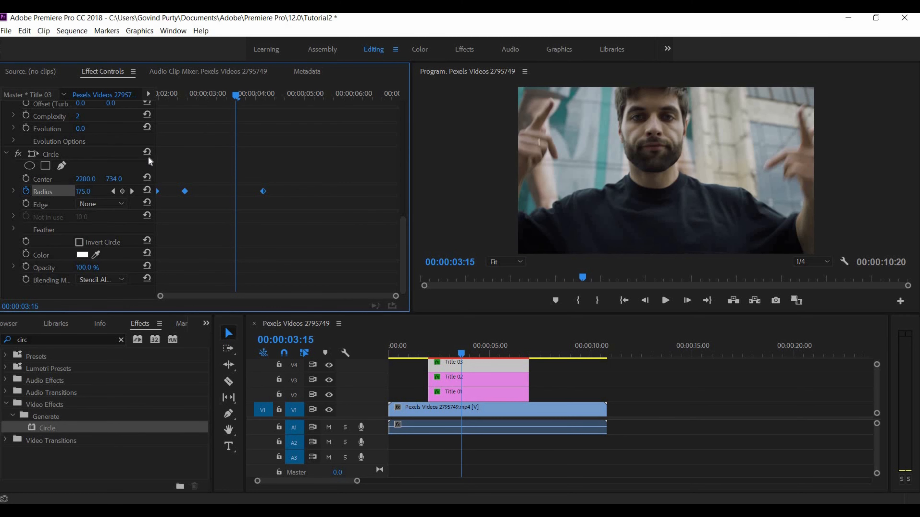
Set the Circle radius of Title 03 at 00:00:03:15 to 500 and raise it to 646
left_click(82, 192)
type("500")
key("Return")
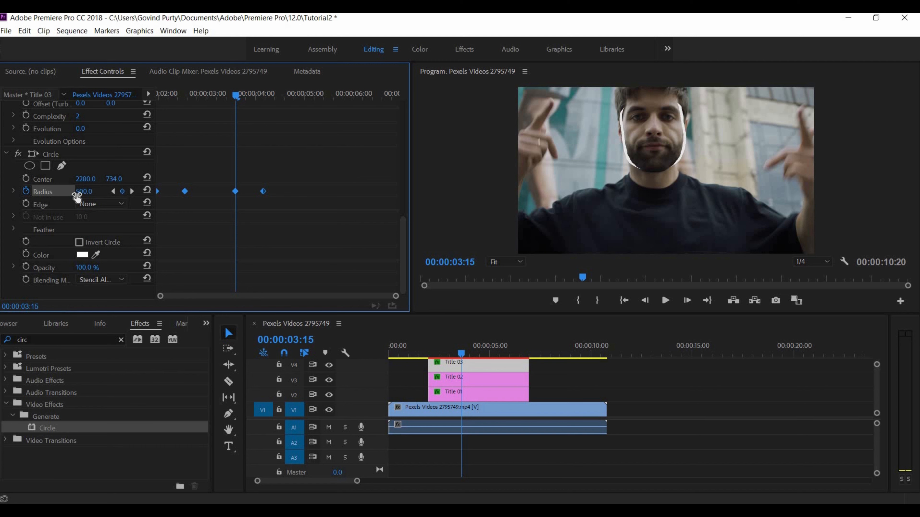
mouse_move(84, 191)
left_mouse_down()
mouse_move(116, 192)
mouse_move(94, 191)
left_mouse_up()
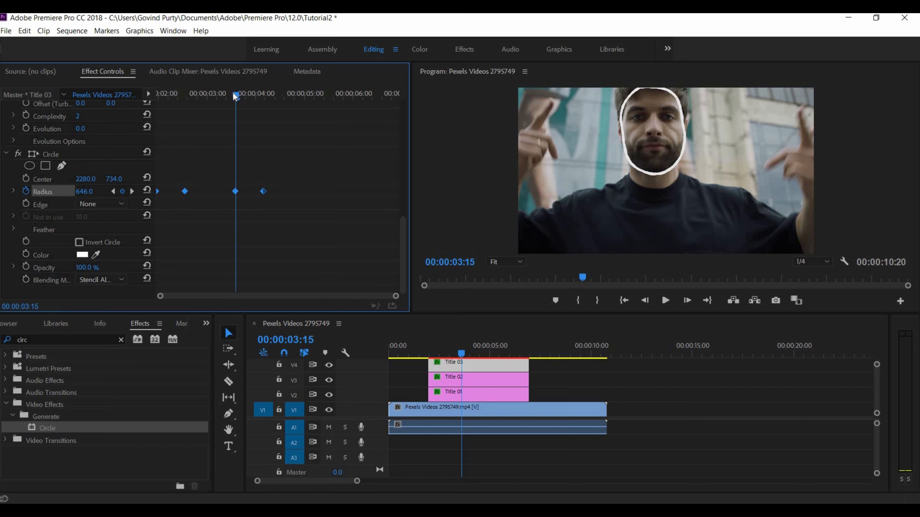
Add a Circle radius keyframe of 455 at 00:00:03:22 in Title 03
left_click(241, 94)
left_click(257, 106)
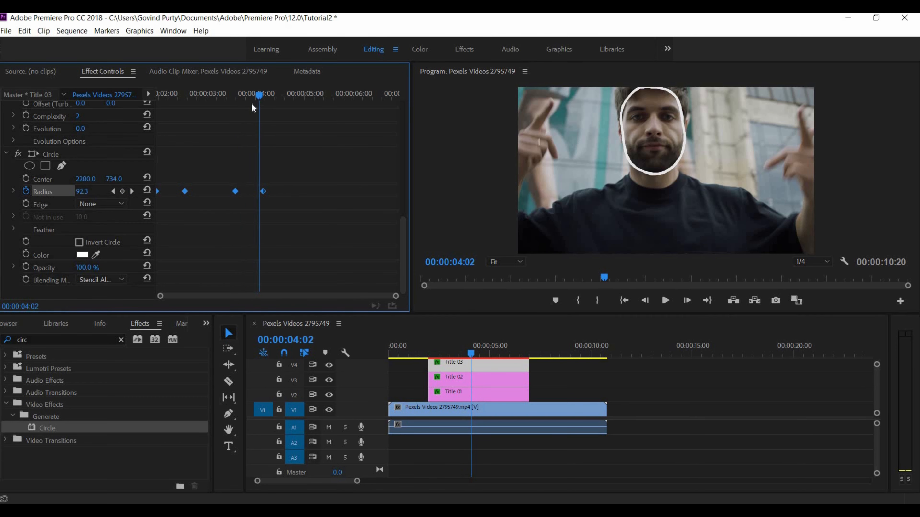
left_click(254, 104)
left_click(235, 110)
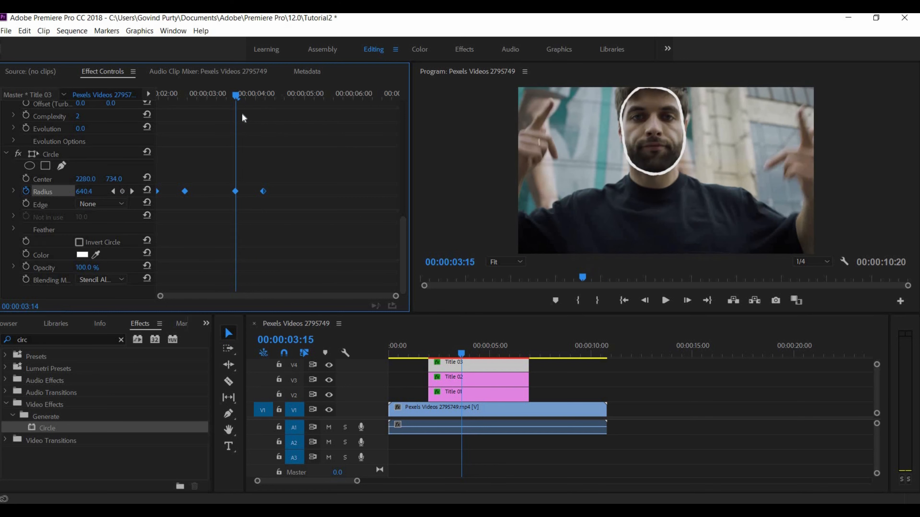
left_click(242, 113)
left_click(244, 114)
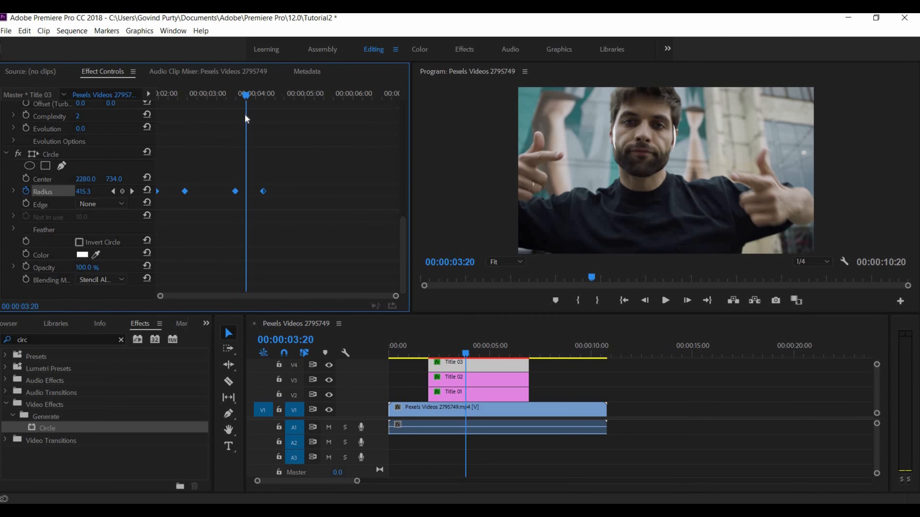
left_click(249, 116)
mouse_move(255, 117)
left_mouse_down()
mouse_move(242, 119)
mouse_move(250, 122)
left_mouse_up()
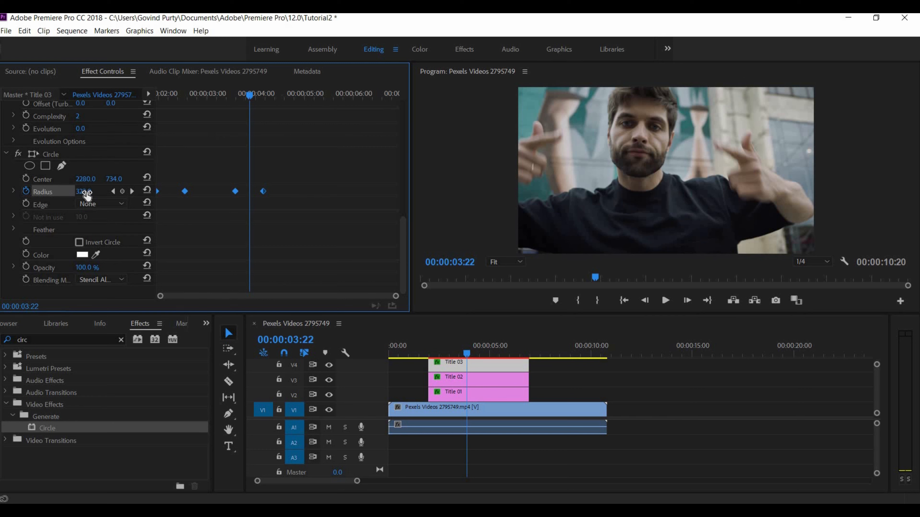
left_click(123, 191)
left_click_drag(78, 196, 126, 197)
Play and scrub the sequence from 00:00:01:24 to about 00:00:04:16 to check the face outline's reveal and disappearance
left_click_drag(237, 97, 252, 109)
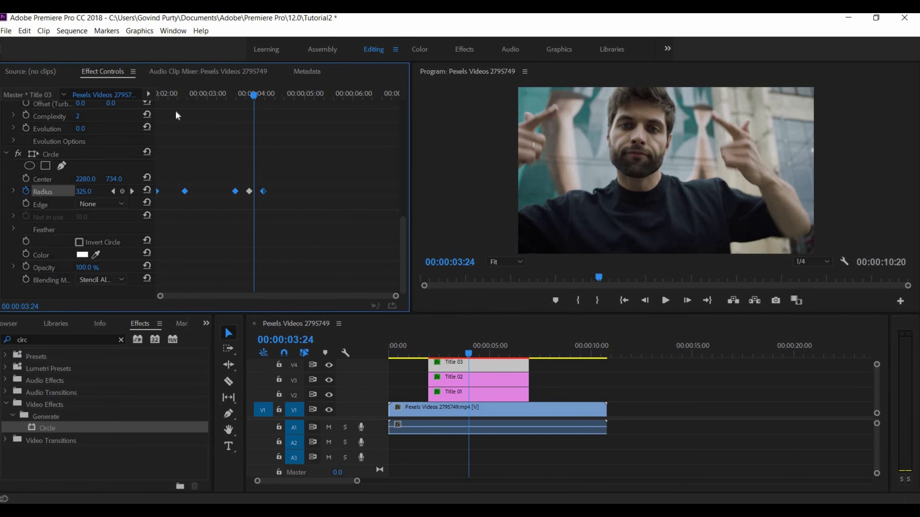
left_click_drag(176, 111, 127, 116)
key("space")
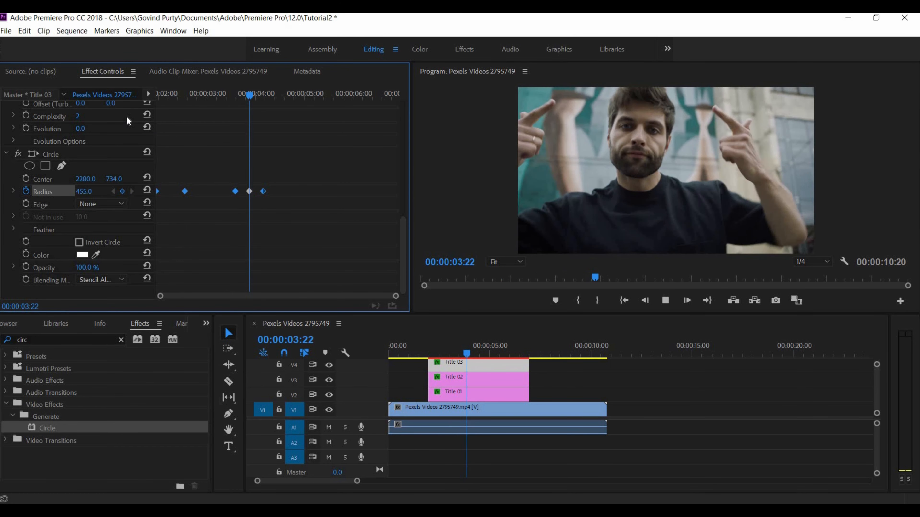
left_click(157, 95)
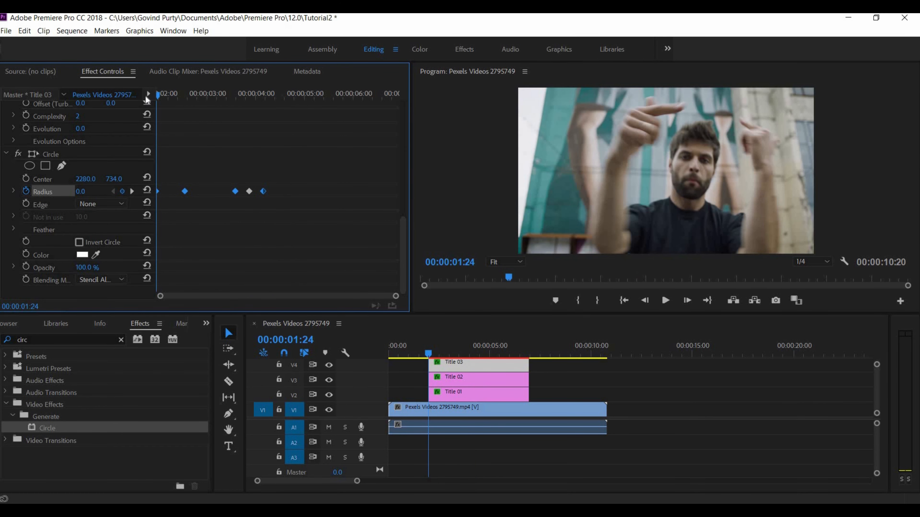
key("space")
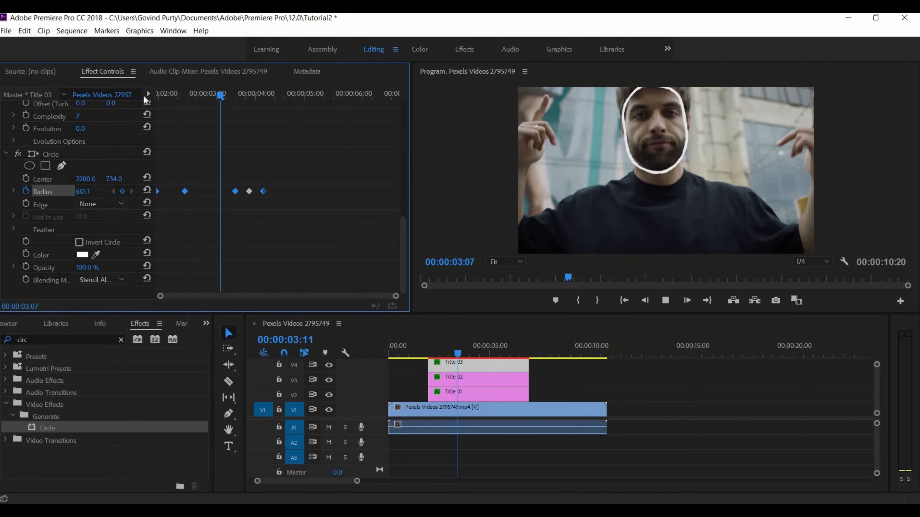
left_click(286, 95)
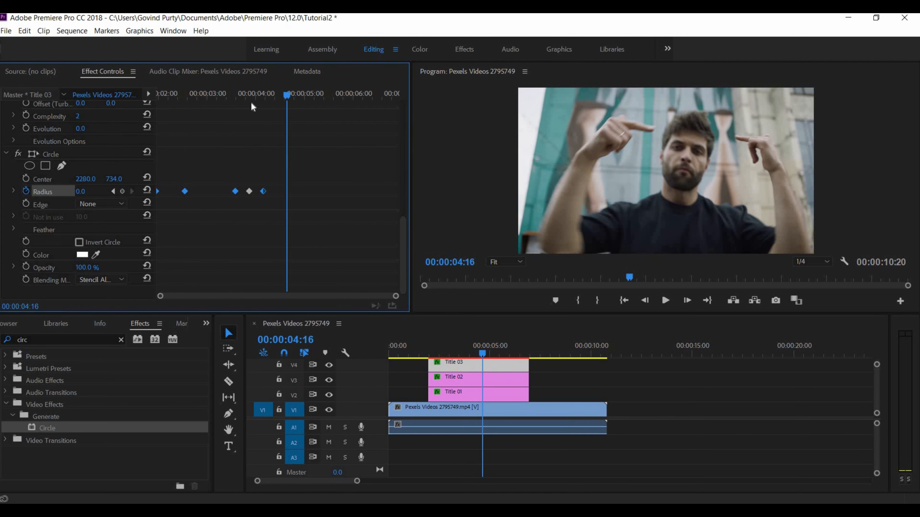
left_click(154, 108)
key("space")
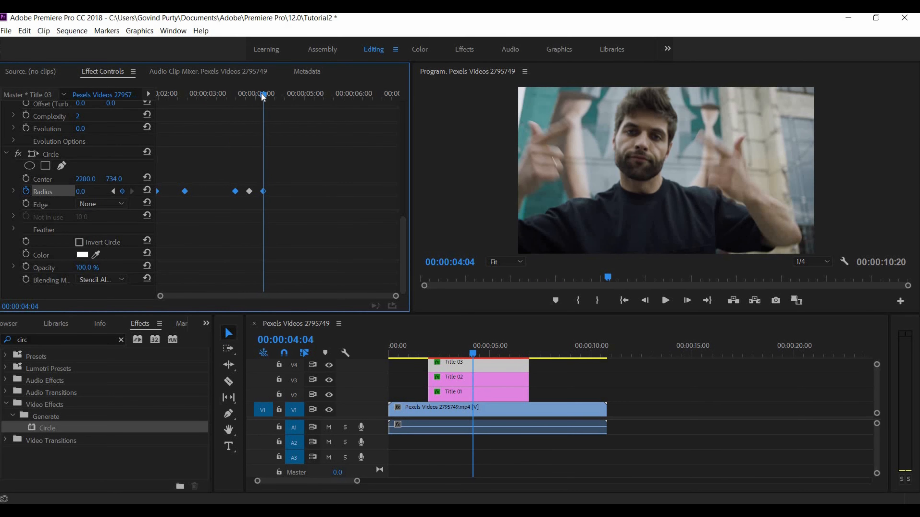
left_click_drag(263, 94, 260, 152)
left_click_drag(267, 99, 262, 102)
Create a new legacy title with the default settings and close its editor
left_click(7, 33)
left_click(5, 31)
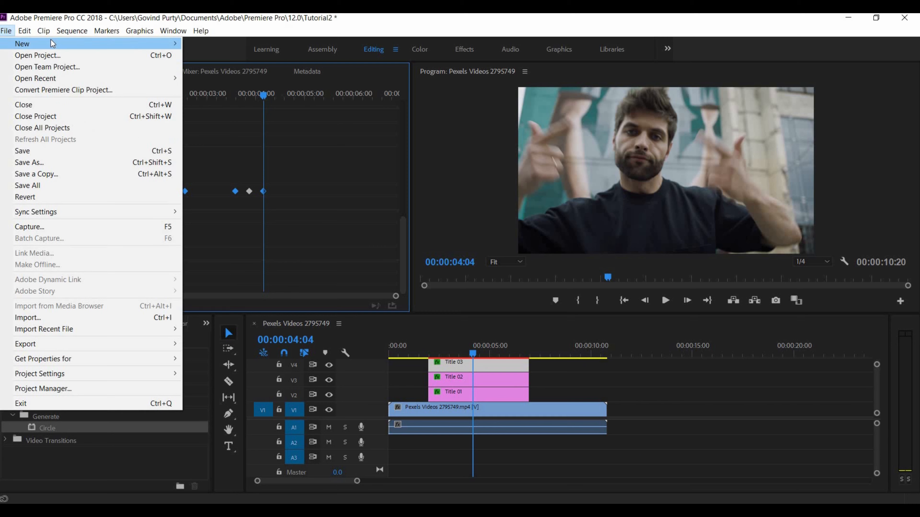
mouse_move(163, 43)
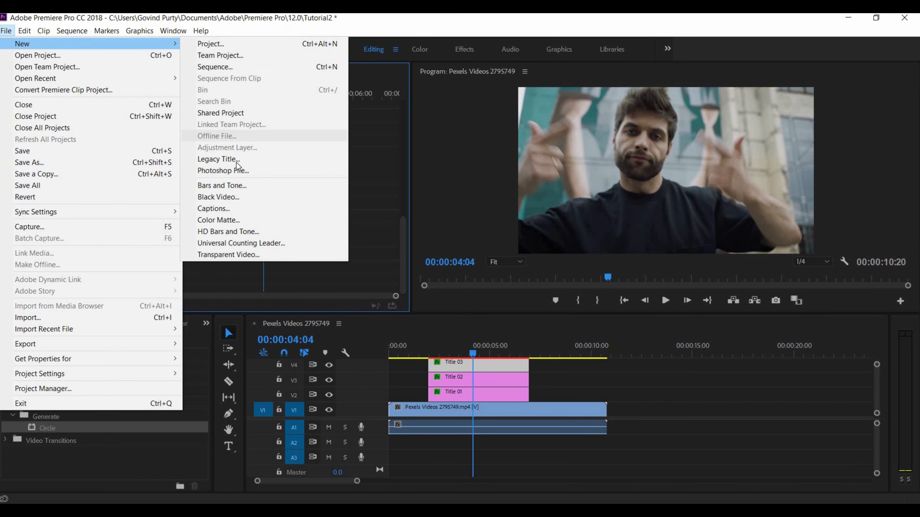
left_click(237, 159)
key("Return")
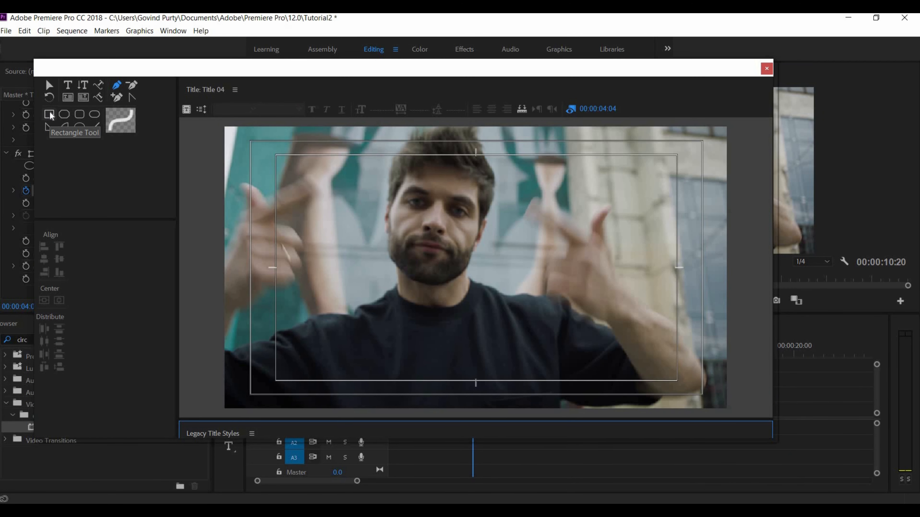
left_click(766, 70)
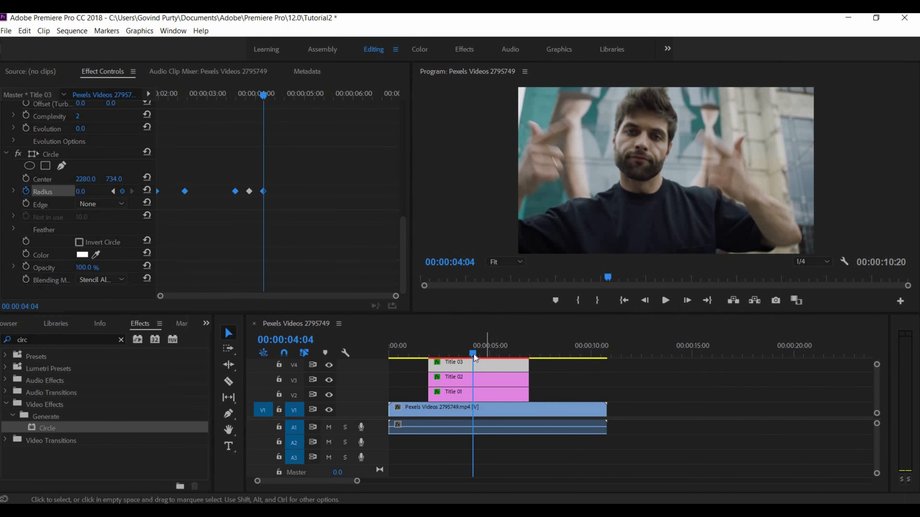
Step frame by frame around 00:00:03:23 to examine how the face outline disappears
left_click_drag(473, 355, 466, 355)
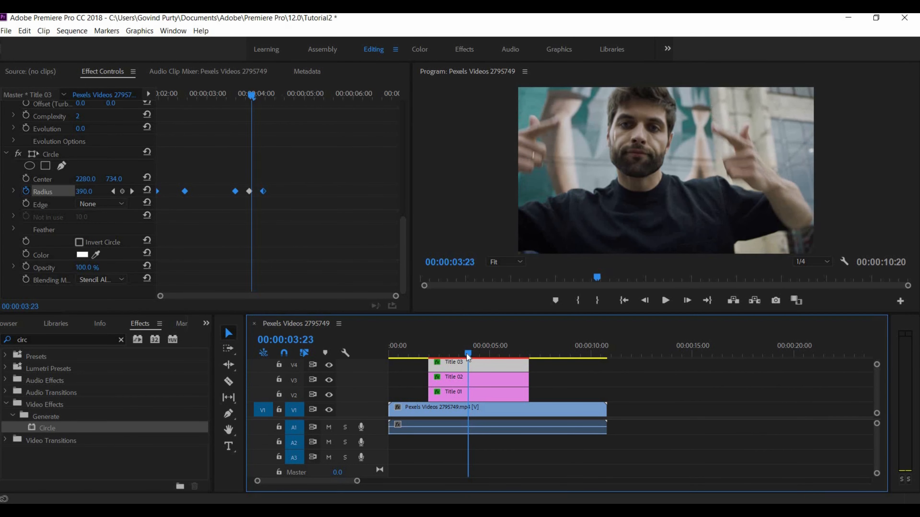
key("Left")
key("Left")
key("Left")
key("Left")
key("Left")
key("Left")
key("Left")
key("Left")
key("Left")
key("Right")
key("Right")
key("Right")
key("Right")
key("Right")
key("Right")
key("Right")
key("Right")
key("Right")
Trim the ends of the Title 01, Title 02 and Title 03 clips together to 00:00:03:23
left_click(503, 380)
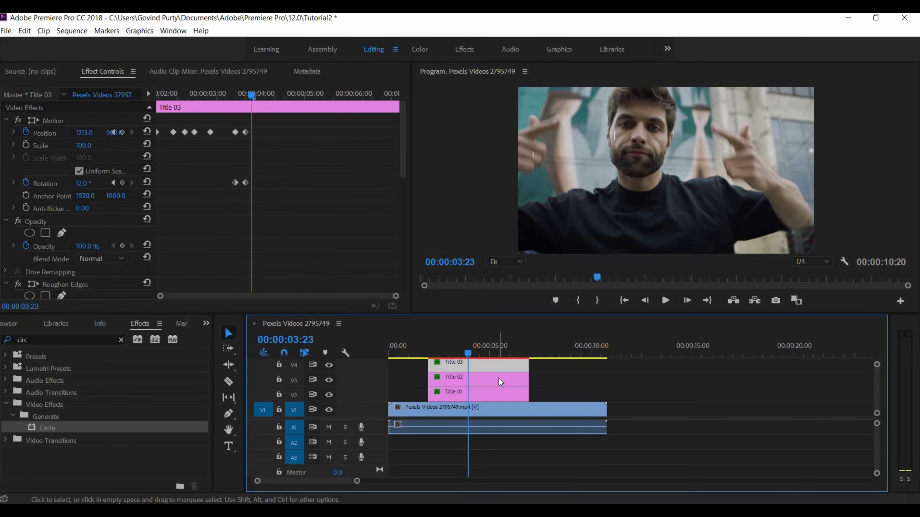
left_click(496, 368, "shift")
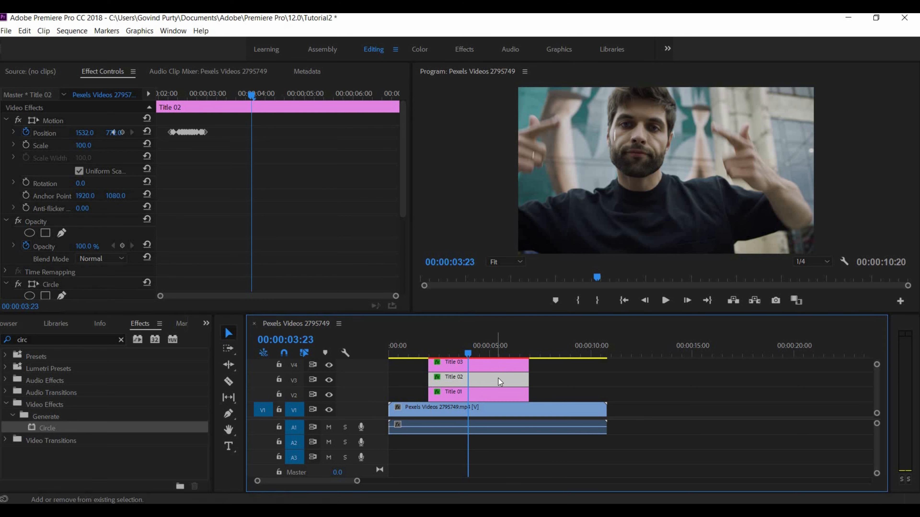
left_click(500, 395, "shift")
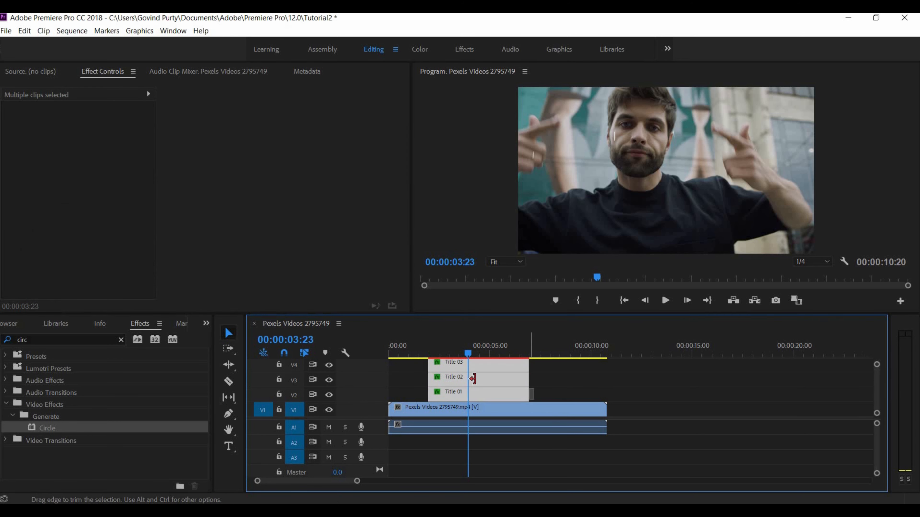
mouse_move(471, 378)
left_mouse_down()
mouse_move(440, 356)
mouse_move(431, 361)
mouse_move(470, 383)
left_mouse_up()
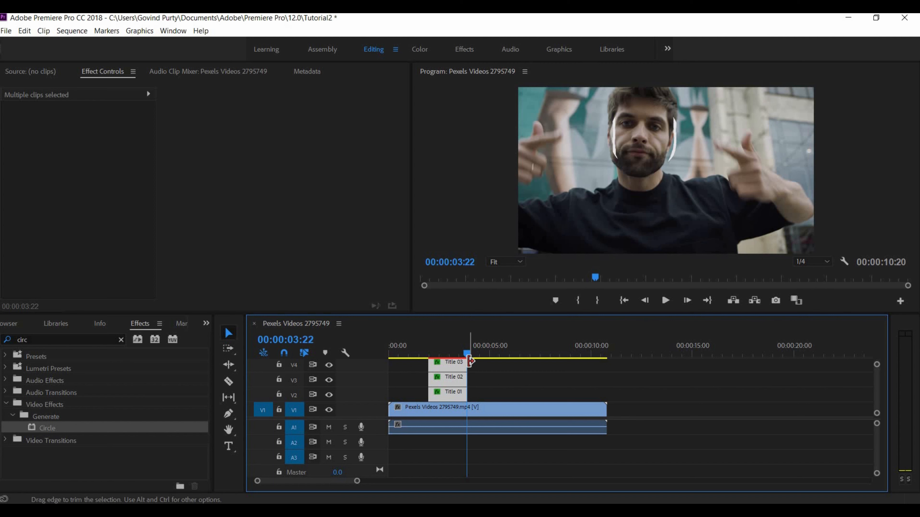
key("Left")
Place the Title 04 clip from the project on the timeline directly after the three trimmed titles, starting at 00:00:03:23
left_click(206, 324)
left_click(232, 338)
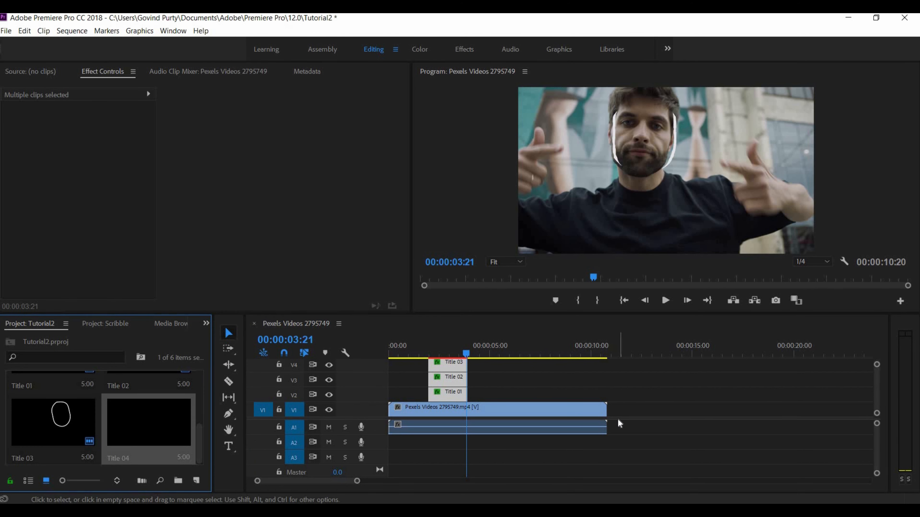
left_click_drag(342, 419, 340, 462)
left_click_drag(182, 447, 432, 392)
left_click_drag(464, 355, 466, 356)
Open Title 04 for editing and draw a short horizontal line to the right of the man's face with the Pen tool
double_click(479, 393)
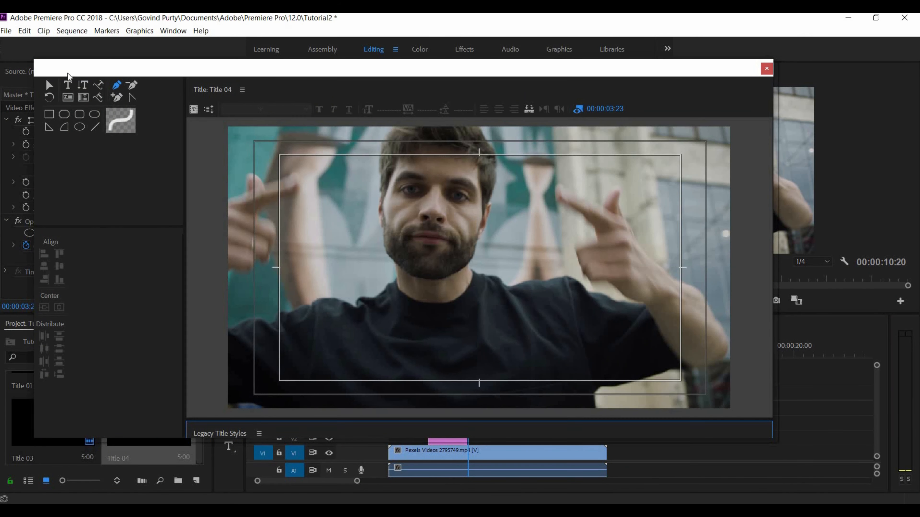
left_click(117, 86)
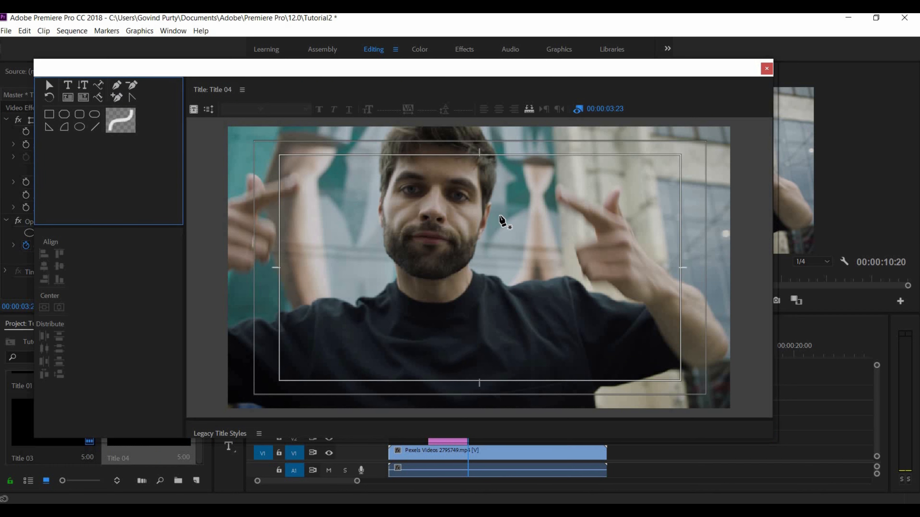
left_click(529, 220)
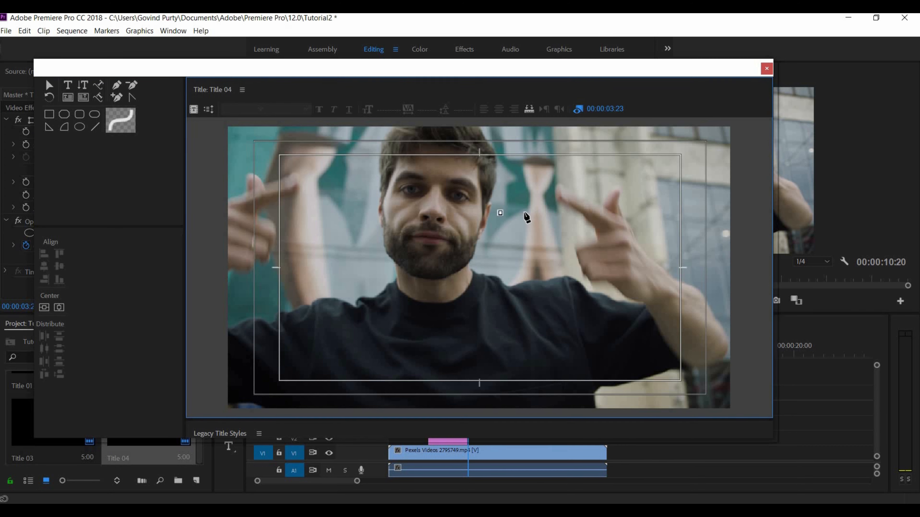
left_click(524, 213)
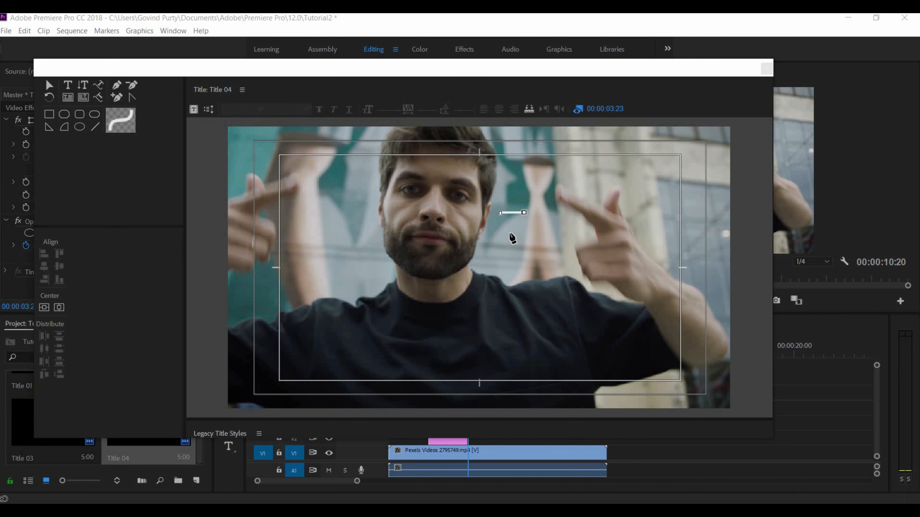
left_click(495, 237)
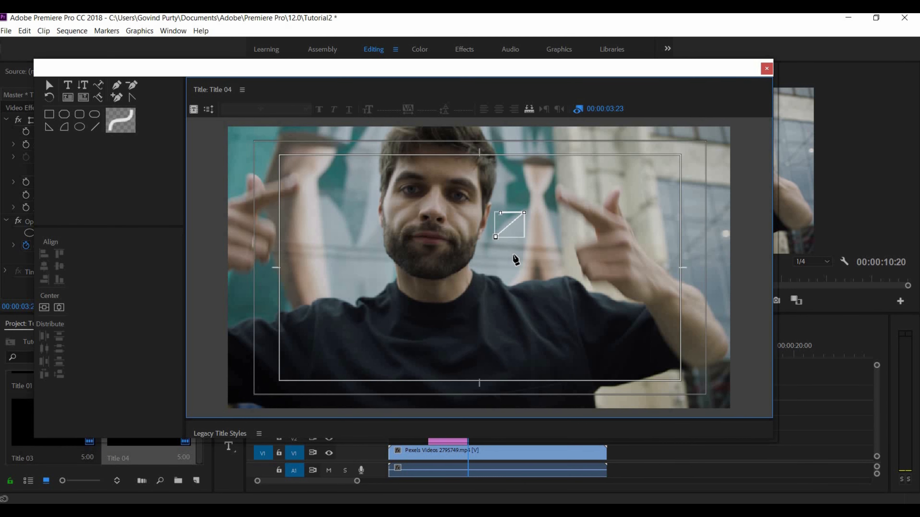
key("ctrl+z")
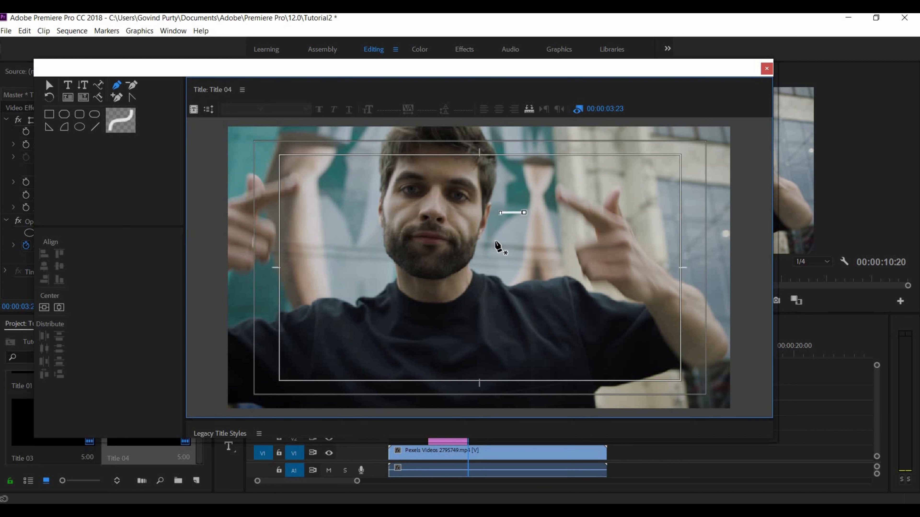
Duplicate the short line and arrange three differently angled lines in a fan to the right of the man's face
key("v")
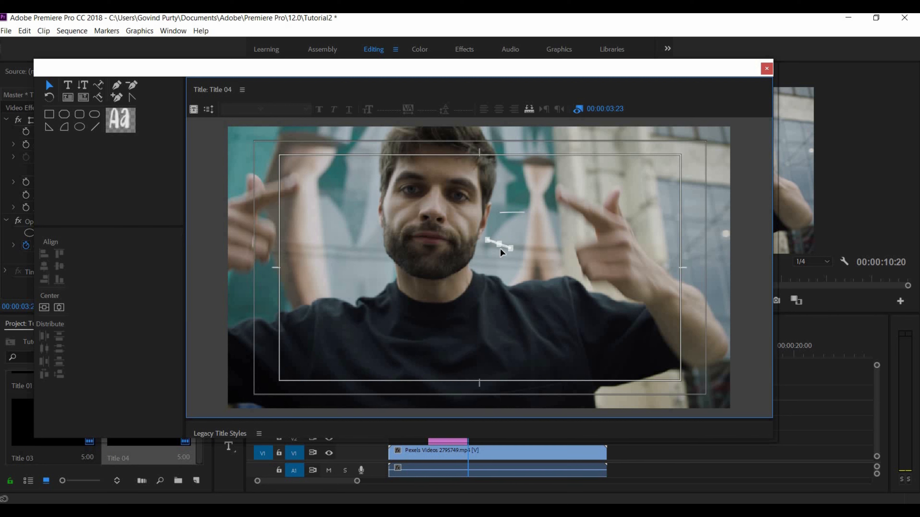
mouse_move(512, 212)
left_mouse_down()
mouse_move(531, 179)
mouse_move(527, 214)
left_mouse_up()
left_click_drag(510, 210, 513, 169)
left_click(527, 178)
left_click(503, 248)
left_click_drag(488, 240, 492, 235)
left_click(522, 177)
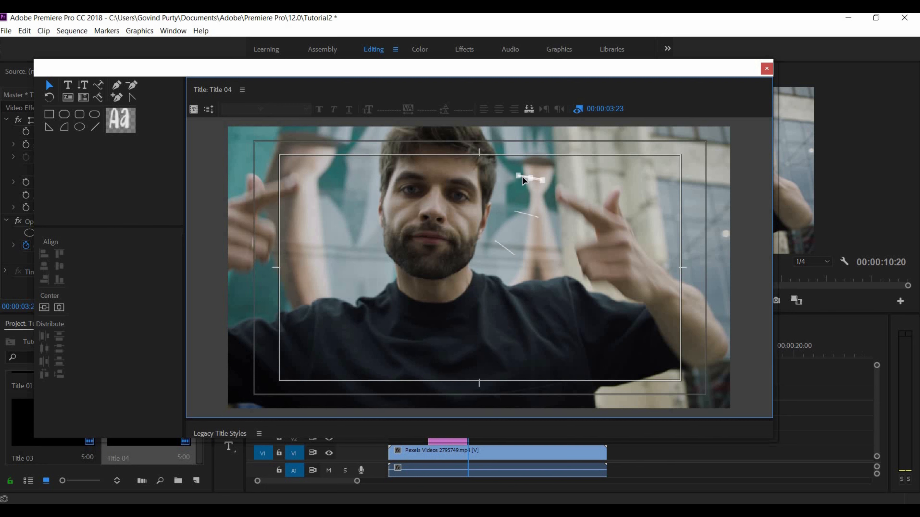
Add three matching lines to the left of the man's face, mirroring the fan on the other side
left_click(571, 245)
left_click_drag(506, 173, 335, 169)
key("ctrl+a")
left_click_drag(332, 252, 335, 214)
Give all six accent lines in Title 04 round caps and a line width of 40, and close the title editor
left_click(417, 318)
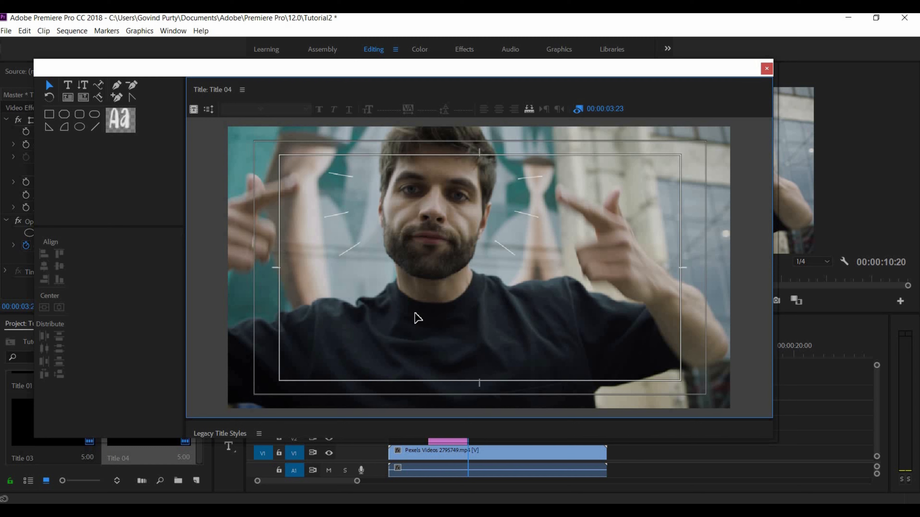
key("ctrl+a")
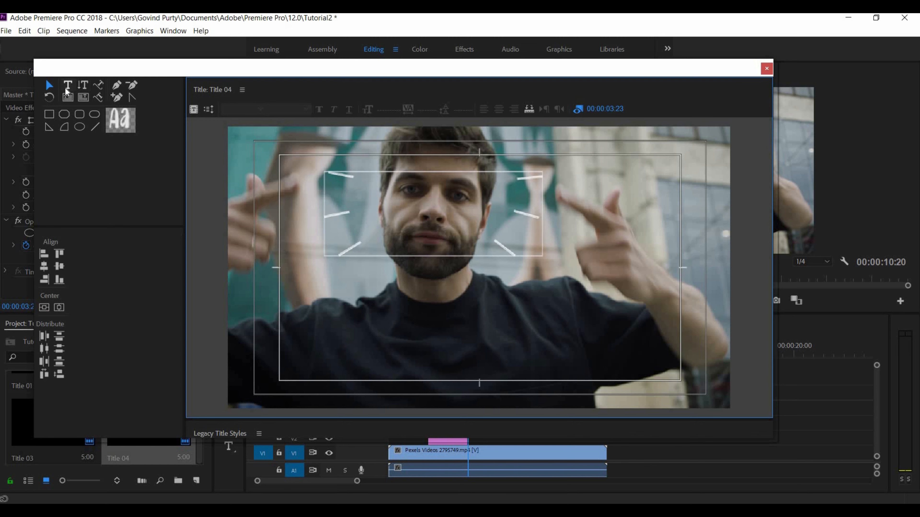
left_click(242, 90)
left_click(330, 176)
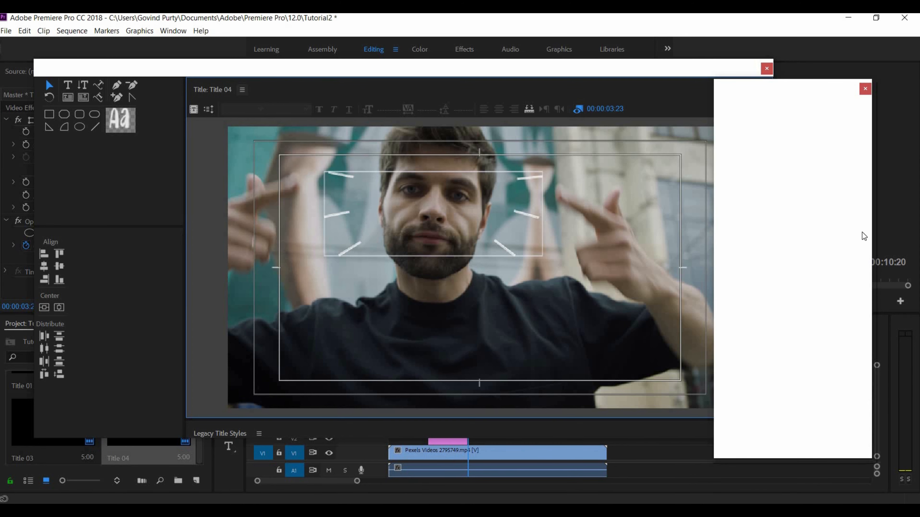
left_click(824, 227)
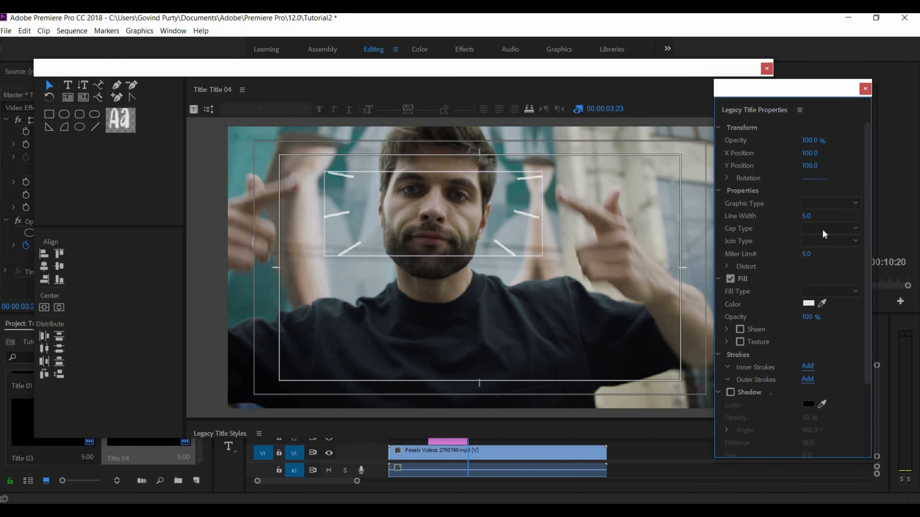
left_click(826, 254)
left_click(810, 214)
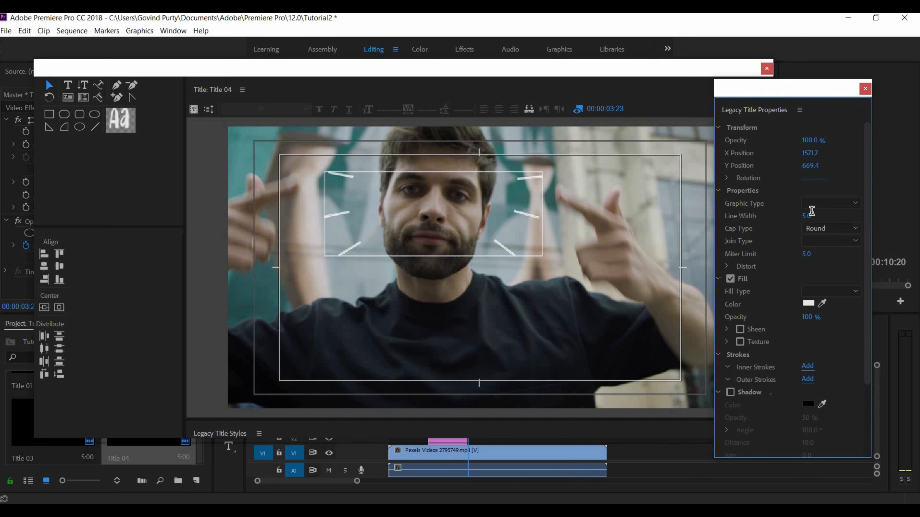
type("40")
key("Return")
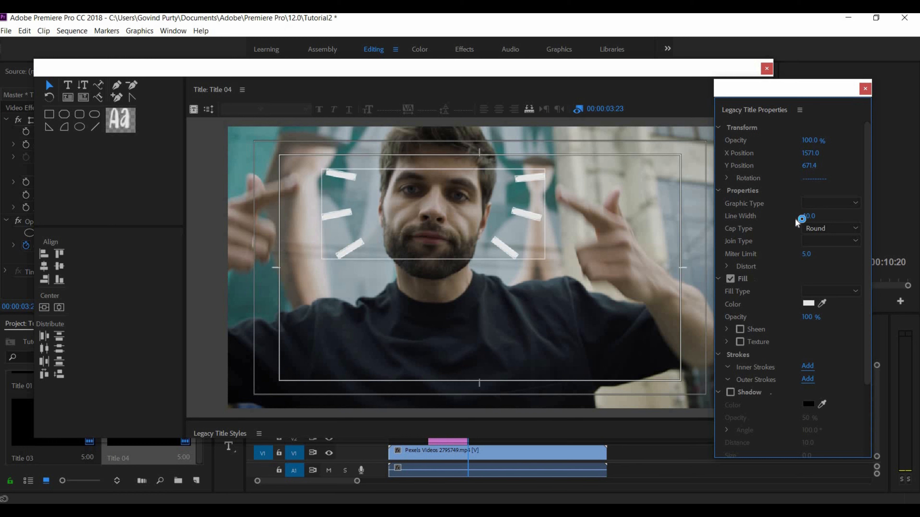
left_click(866, 89)
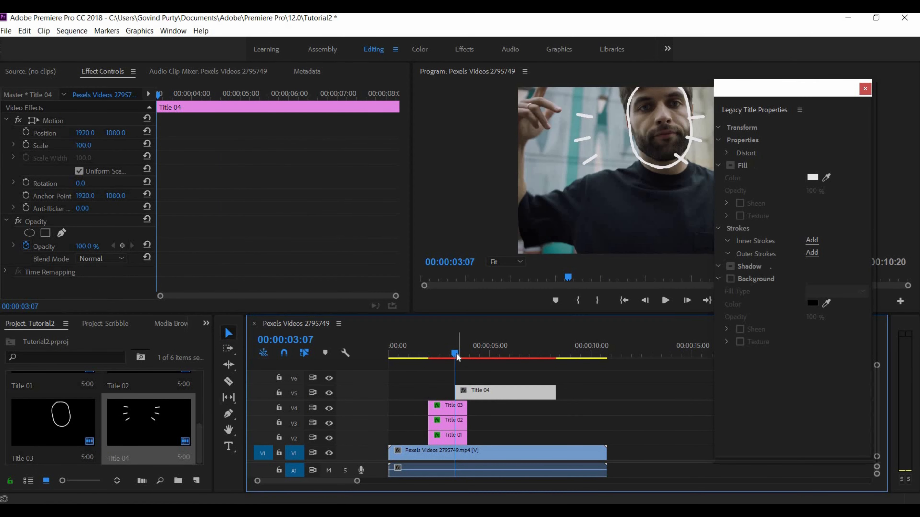
Realign the Title 04 clip to start where the three trimmed titles end, at 00:00:03:23, and play back the transition
left_click_drag(457, 355, 493, 399)
key("space")
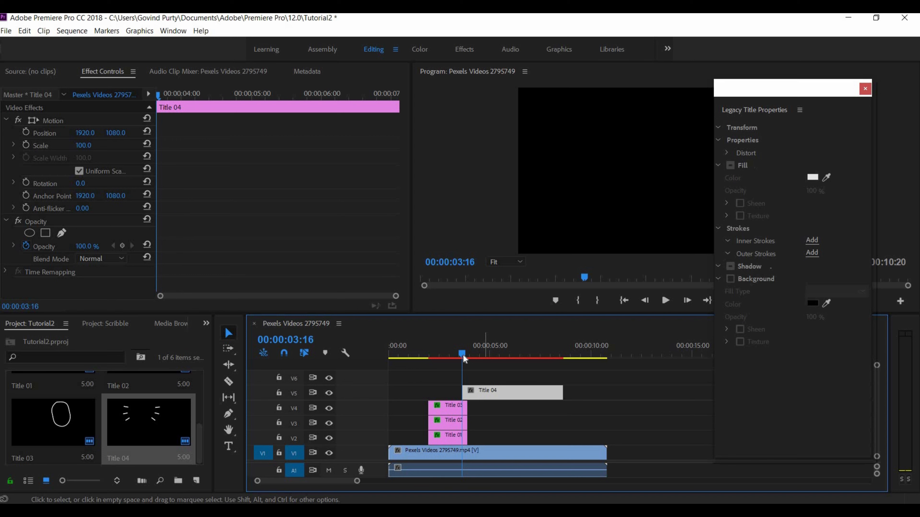
mouse_move(464, 357)
left_mouse_down()
mouse_move(479, 362)
mouse_move(470, 362)
left_mouse_up()
left_click_drag(488, 395, 495, 396)
mouse_move(470, 353)
left_mouse_down()
mouse_move(459, 353)
mouse_move(495, 360)
mouse_move(455, 360)
mouse_move(470, 363)
left_mouse_up()
key("space")
key("space")
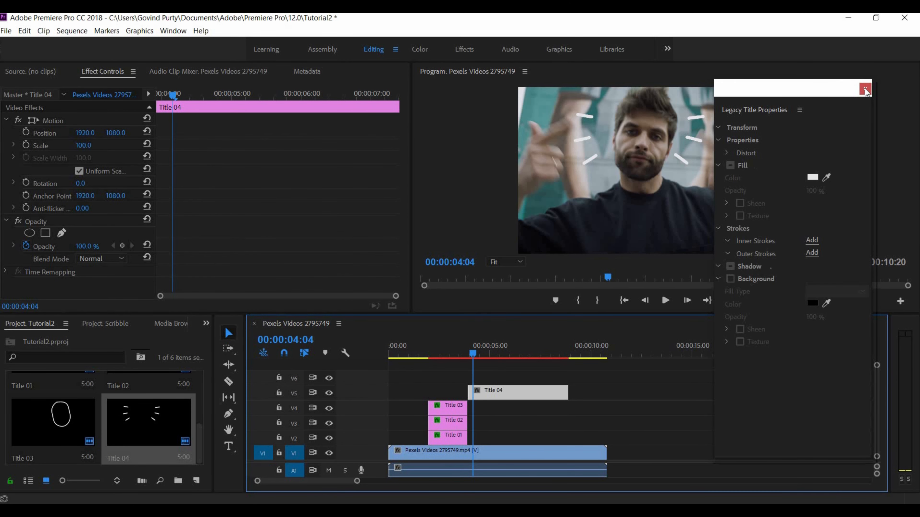
mouse_move(473, 358)
left_mouse_down()
mouse_move(462, 354)
mouse_move(469, 354)
left_mouse_up()
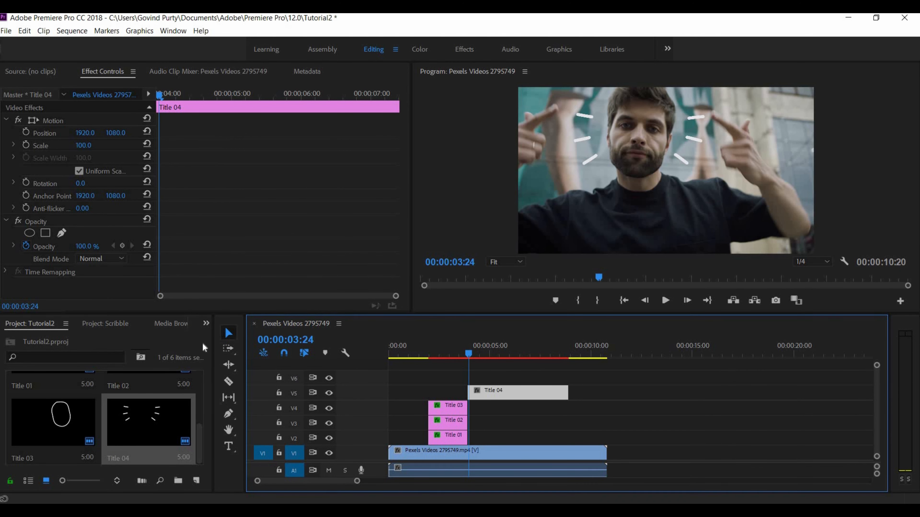
Apply the Circle and Roughen Edges effects to the Title 04 clip
left_click(206, 323)
left_click(217, 404)
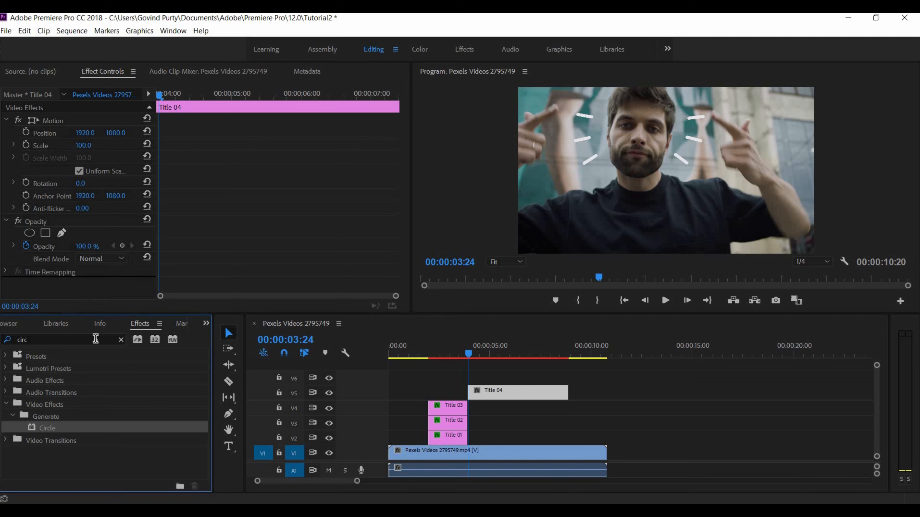
left_click(120, 340)
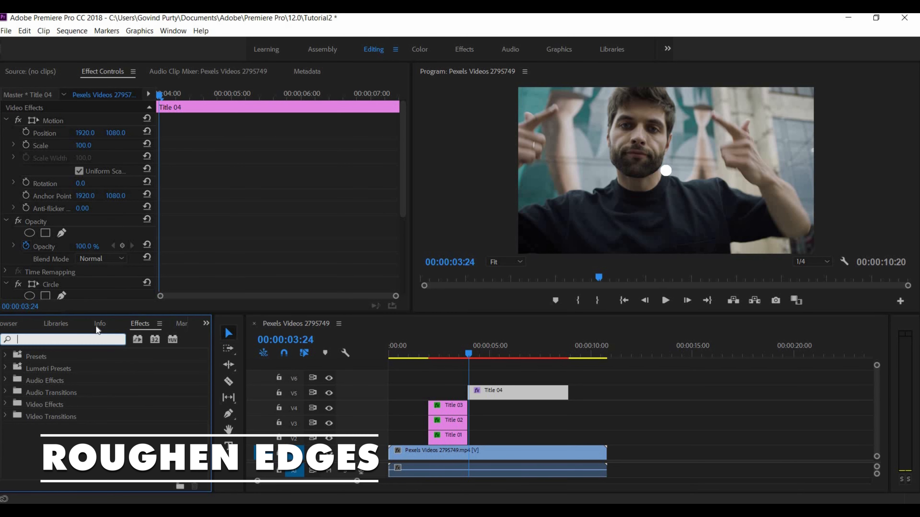
type("roug")
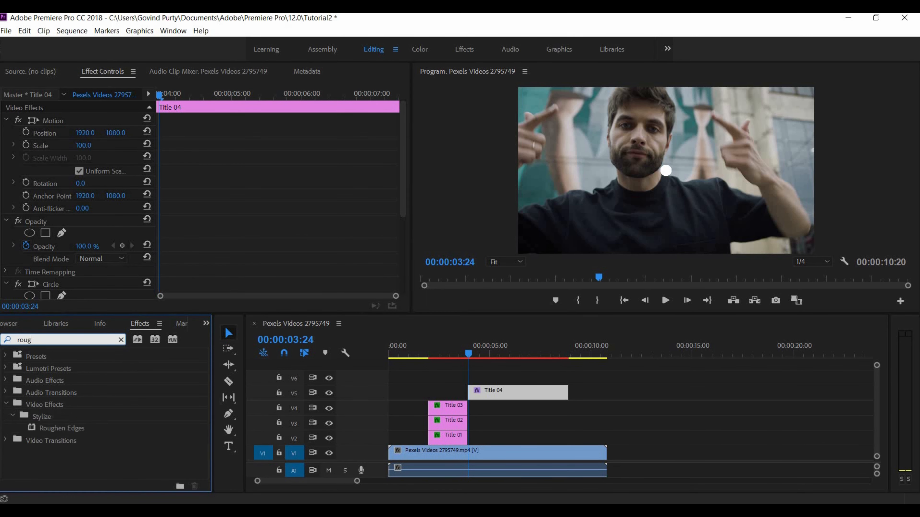
left_click(72, 428)
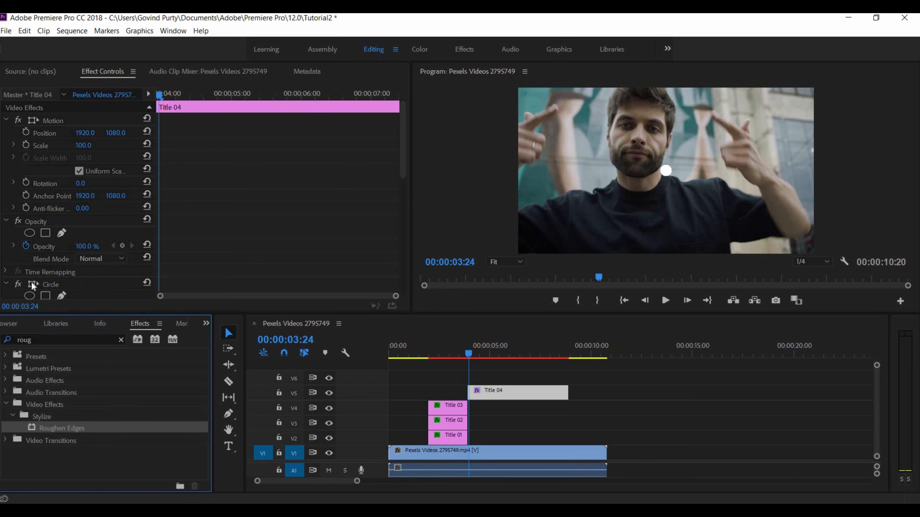
scroll(34, 286, "down", 4)
scroll(33, 284, "down", 6)
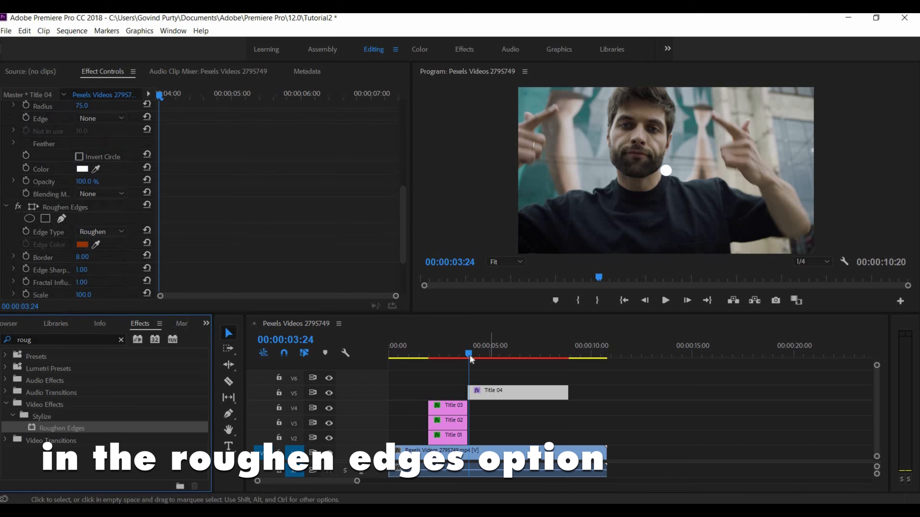
Set the Circle's blending mode to Normal and the Roughen Edges border to 10 on Title 04
left_click_drag(468, 354, 483, 359)
left_click(115, 195)
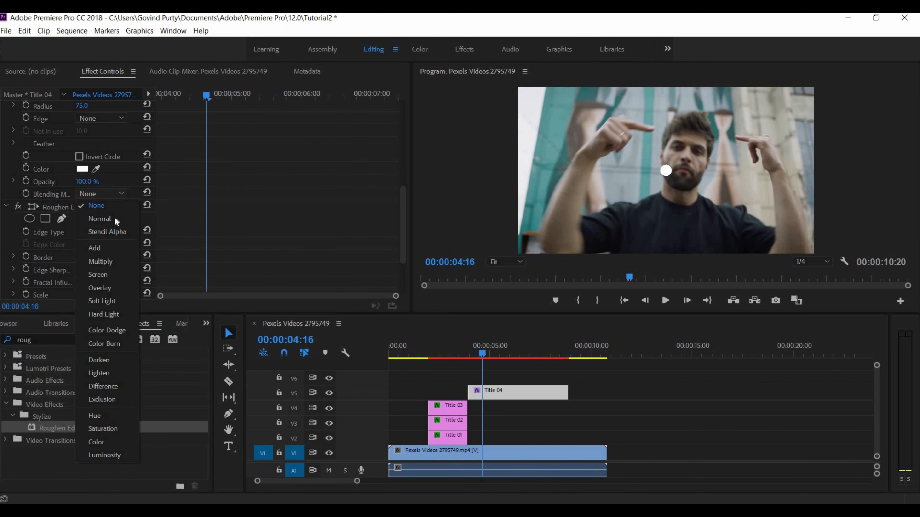
left_click(114, 219)
scroll(116, 216, "down", 5)
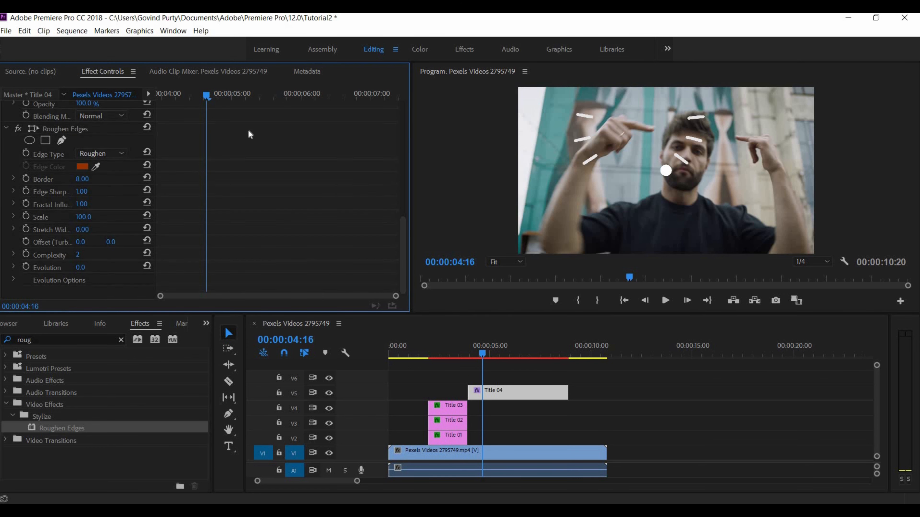
left_click(88, 178)
type("10")
key("Return")
Move the Circle onto the man's face, with its center at 1594, 650
left_click_drag(482, 354, 469, 359)
scroll(88, 165, "up", 5)
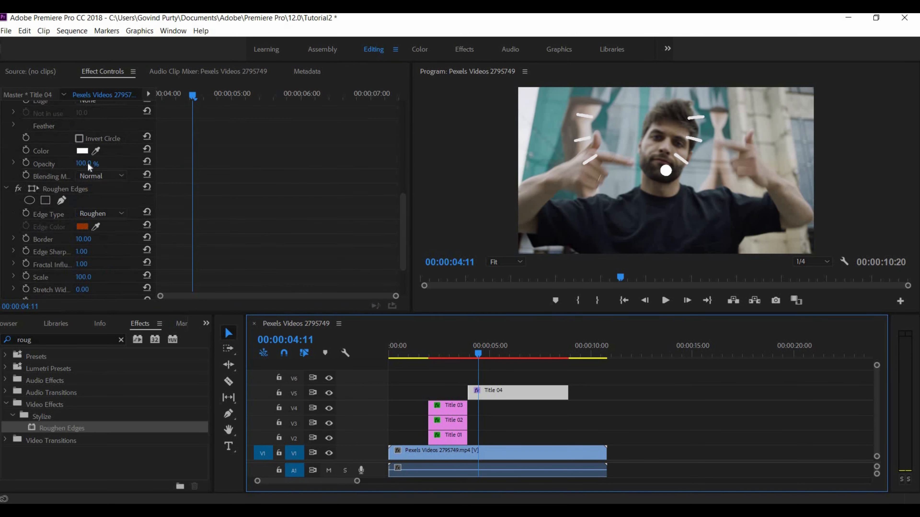
left_click_drag(85, 148, 4, 148)
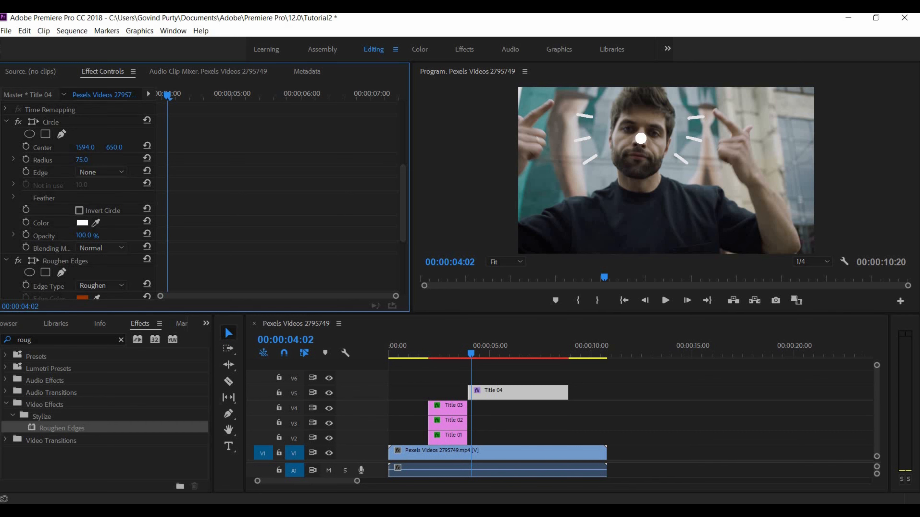
Keyframe the Circle's radius at 75 at 00:00:03:23 and set it to 600 at 00:00:04:05
left_click_drag(167, 95, 144, 94)
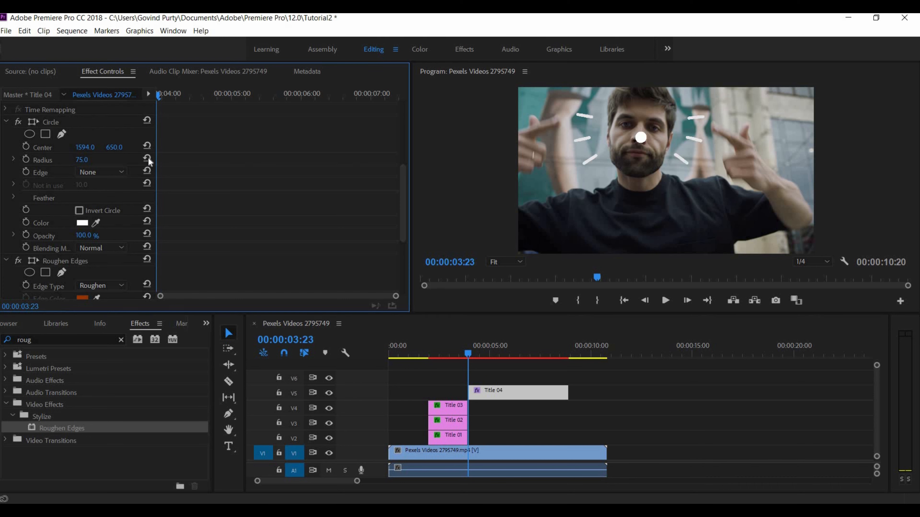
left_click(27, 160)
left_click(161, 95)
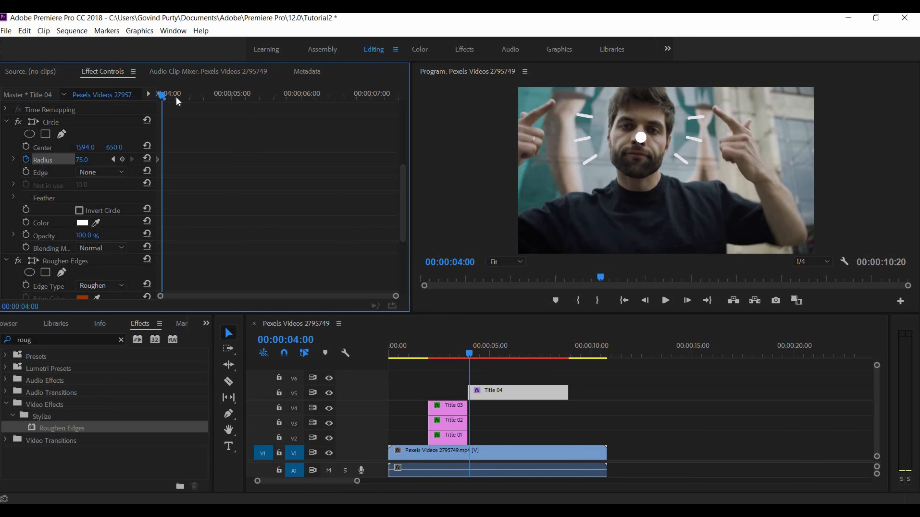
left_click(176, 96)
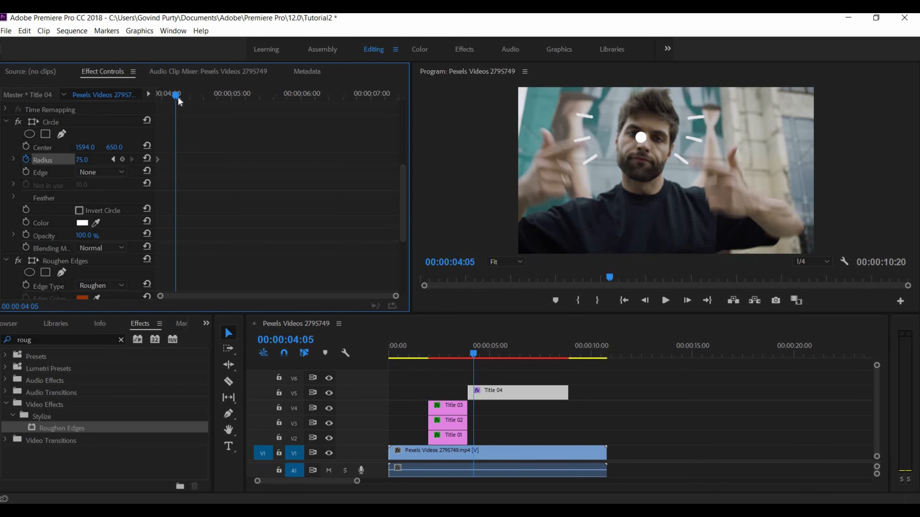
left_click(91, 156)
type("600")
key("Return")
Enlarge the Circle's radius at the 00:00:04:05 keyframe, first to 700 and finally to 1000, to cover all the accent lines
left_click(91, 155)
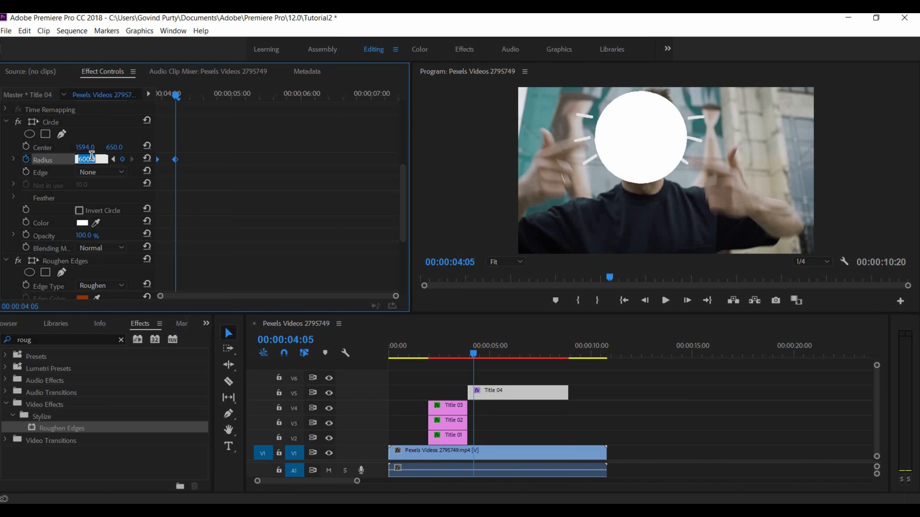
type("700")
key("Return")
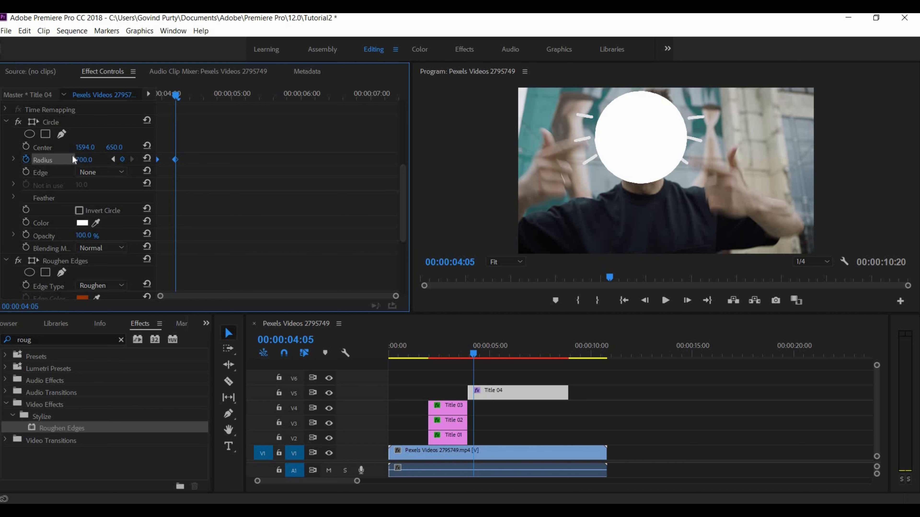
mouse_move(177, 95)
left_mouse_down()
mouse_move(190, 110)
mouse_move(181, 111)
left_mouse_up()
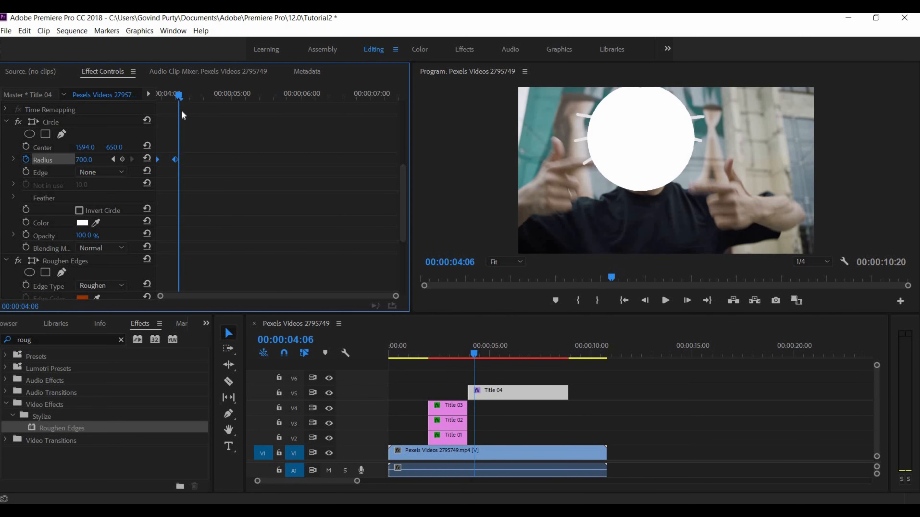
left_click(115, 159)
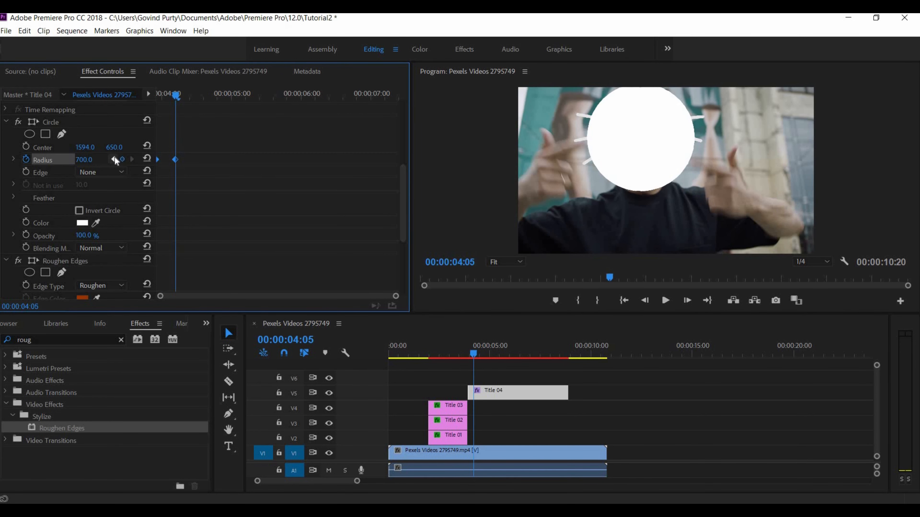
left_click(84, 160)
type("100")
key("Return")
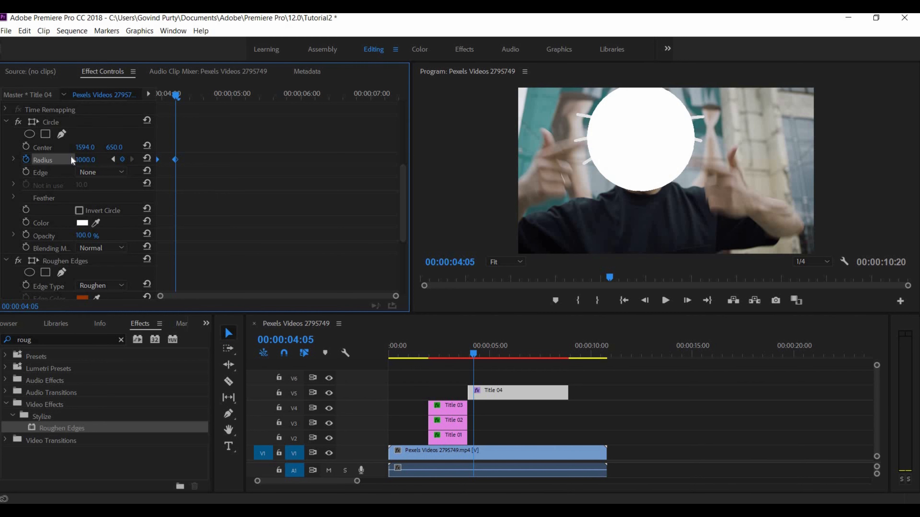
Set the Circle's blending mode to Stencil Alpha and scrub through the reveal of the accent lines
scroll(66, 276, "down", 5)
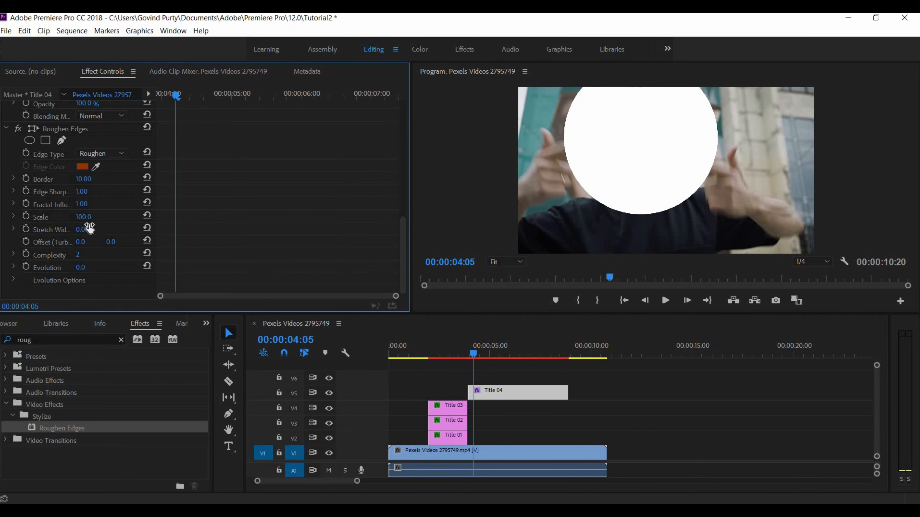
left_click(108, 113)
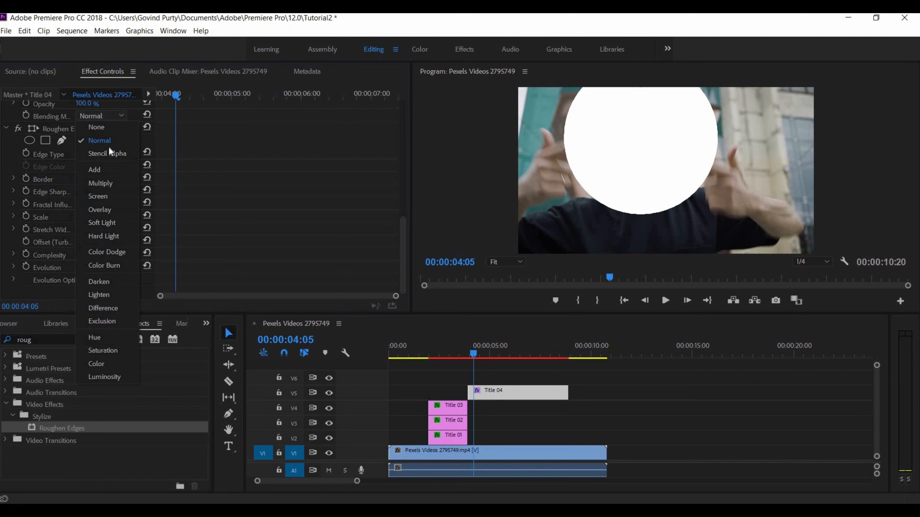
left_click(138, 125)
mouse_move(176, 94)
left_mouse_down()
mouse_move(134, 95)
mouse_move(188, 111)
mouse_move(178, 112)
left_mouse_up()
scroll(203, 163, "up", 5)
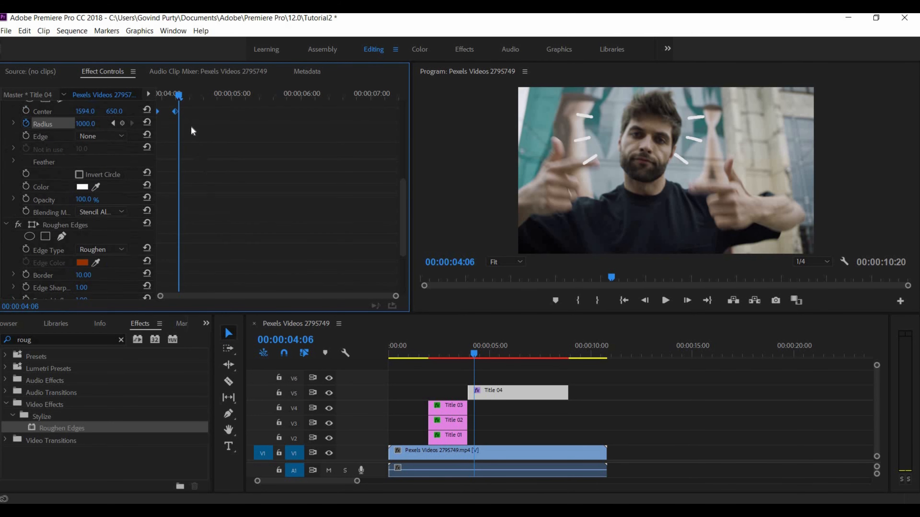
left_click(175, 95)
left_click_drag(176, 95, 158, 106)
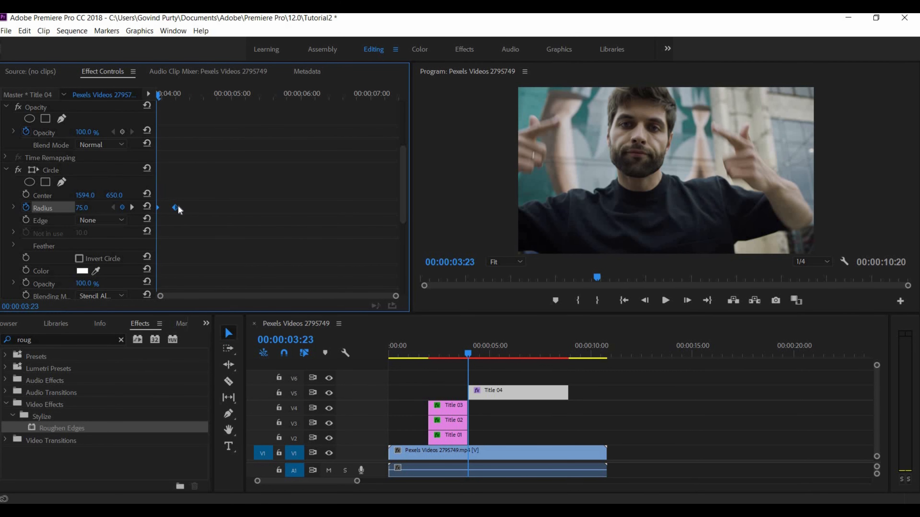
Move the 1000 radius keyframe to 00:00:04:00 and add a radius keyframe of 100 at 00:00:04:06
left_click_drag(175, 208, 162, 207)
left_click_drag(159, 92, 157, 98)
mouse_move(467, 355)
left_mouse_down()
mouse_move(458, 356)
mouse_move(473, 360)
left_mouse_up()
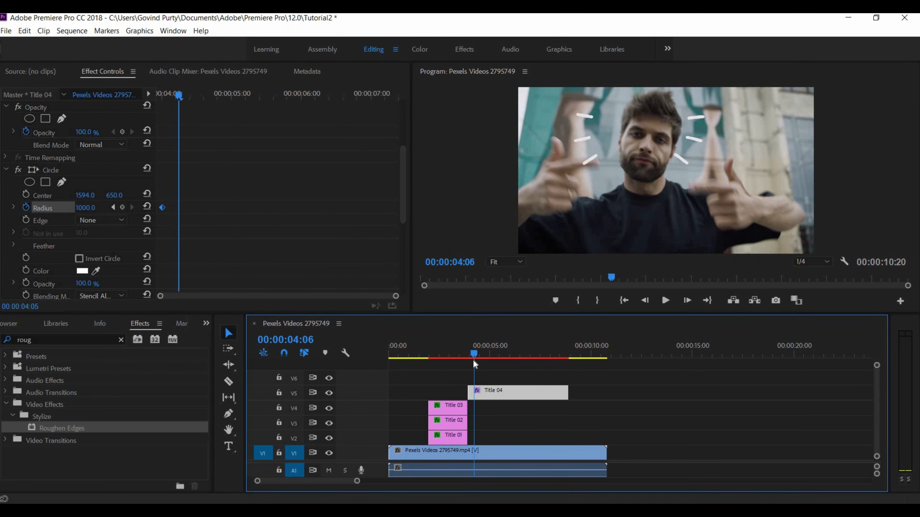
left_click(89, 208)
type("100")
key("Return")
Trim the end of Title 04 so the clip lasts about one second, and scrub through the accent lines' animation
left_click_drag(566, 392, 486, 395)
left_click_drag(471, 356, 474, 363)
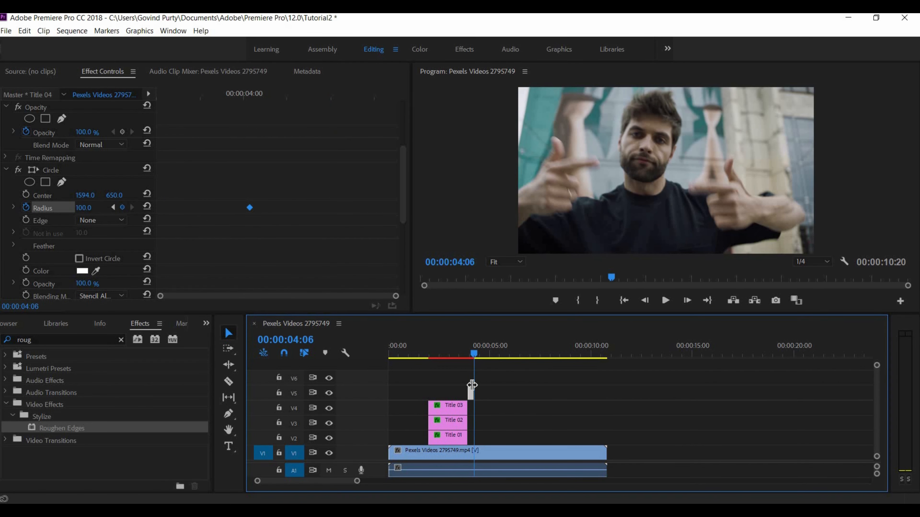
left_click_drag(560, 395, 481, 386)
mouse_move(473, 352)
left_mouse_down()
mouse_move(480, 363)
mouse_move(462, 366)
mouse_move(478, 373)
mouse_move(467, 364)
left_mouse_up()
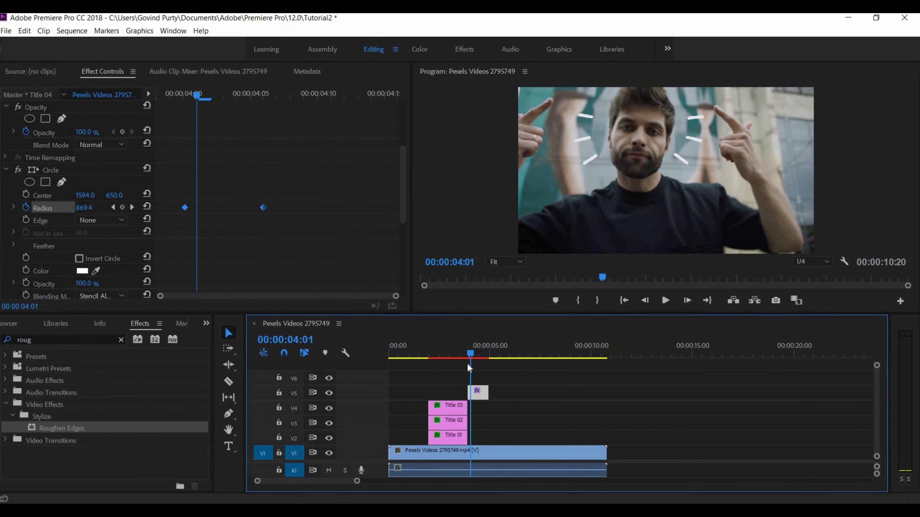
left_click(211, 96)
mouse_move(218, 99)
left_mouse_down()
mouse_move(278, 103)
mouse_move(220, 105)
left_mouse_up()
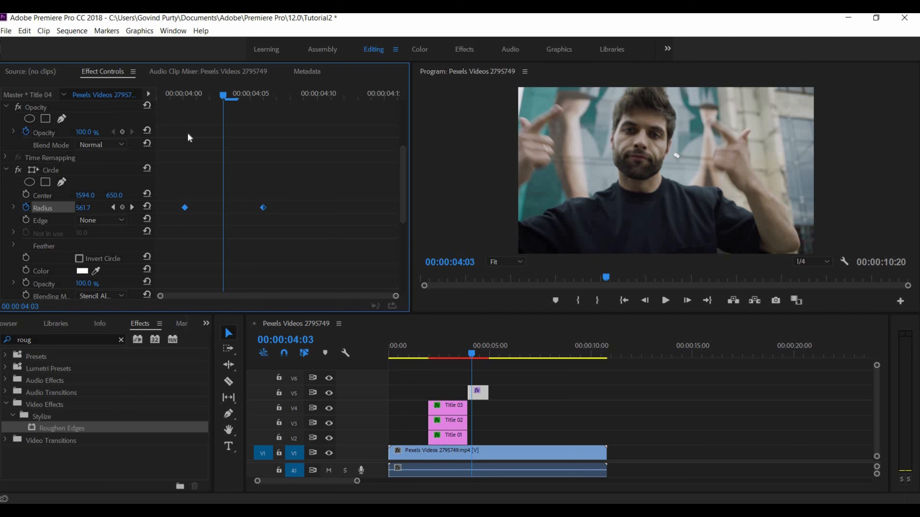
Add a radius keyframe of 900 for the Circle at 00:00:04:03, between the two existing radius keyframes
left_click(122, 207)
left_click(91, 207)
type("900")
key("Return")
Play the sequence from near its start to preview the complete scribble effect, and save the project
left_click_drag(239, 98, 159, 102)
left_click_drag(396, 346, 369, 344)
key("space")
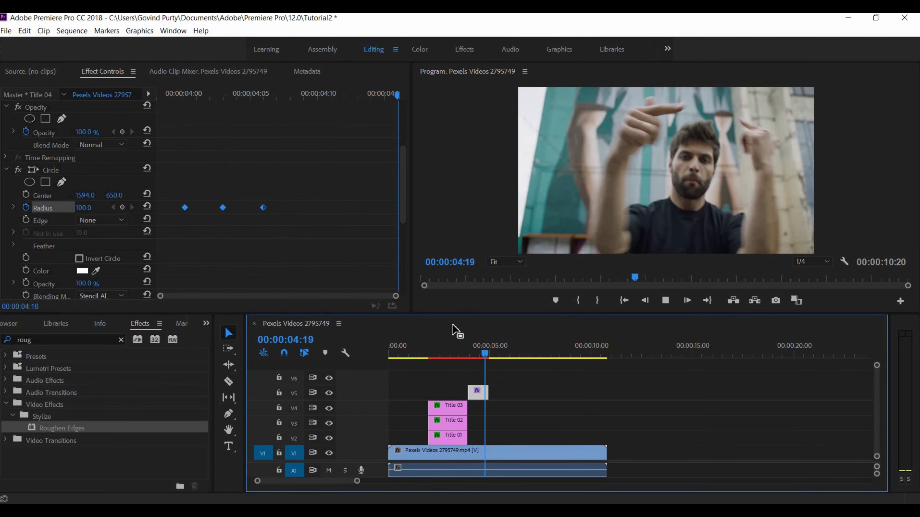
left_click(512, 356)
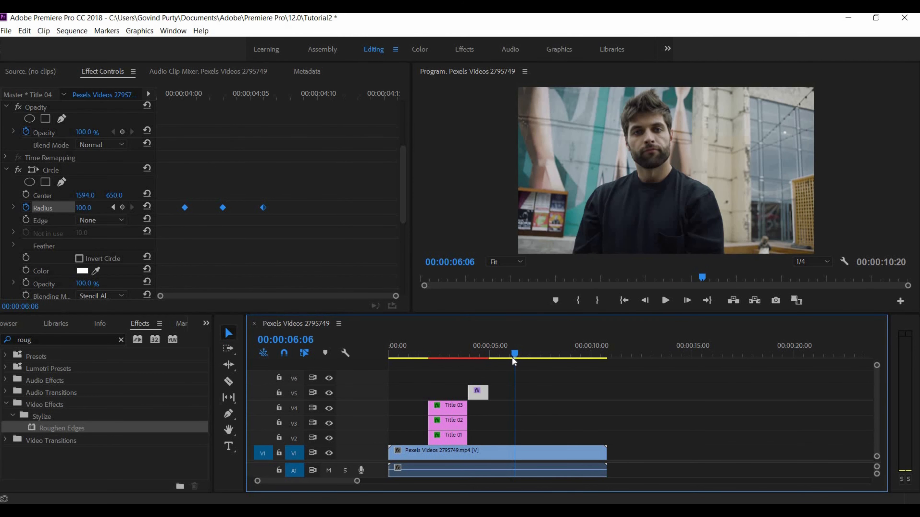
left_click(508, 357)
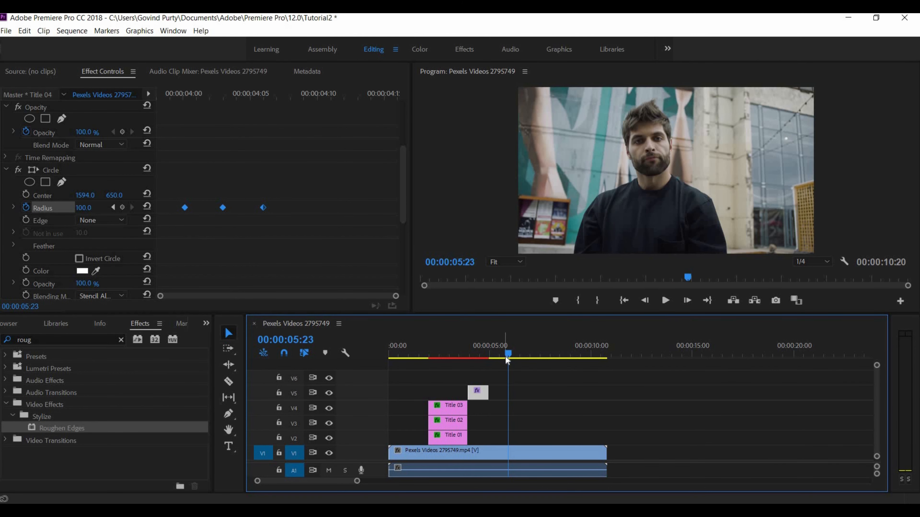
key("ctrl+s")
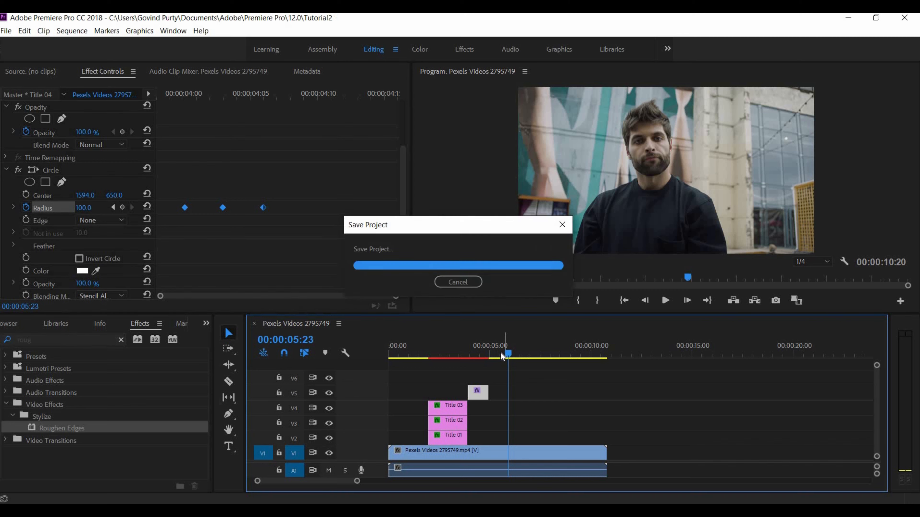
Play the saved sequence once more and scrub through the accent lines past the end of Title 04
left_click(409, 357)
key("space")
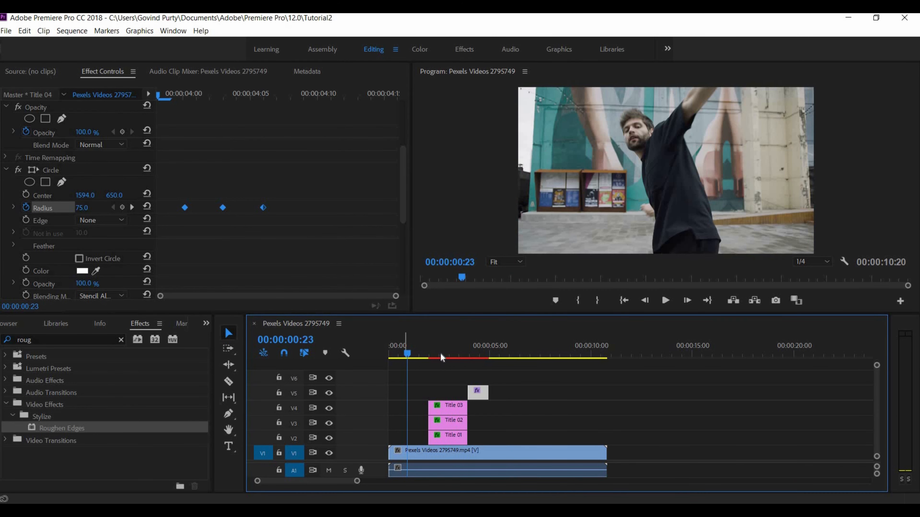
left_click(476, 357)
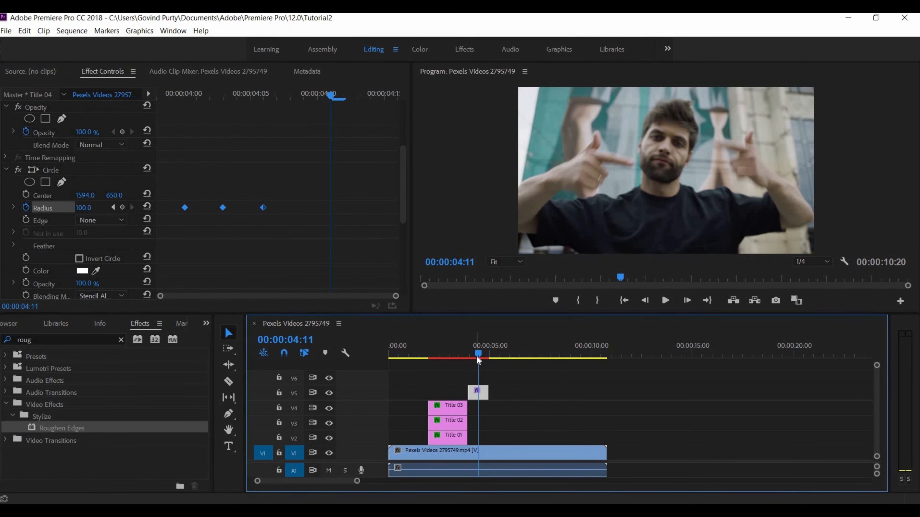
left_click_drag(476, 357, 499, 375)
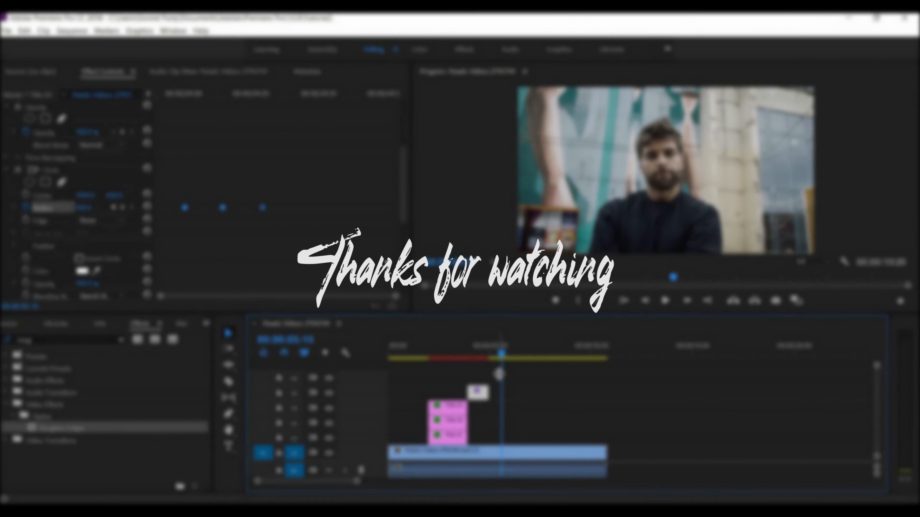